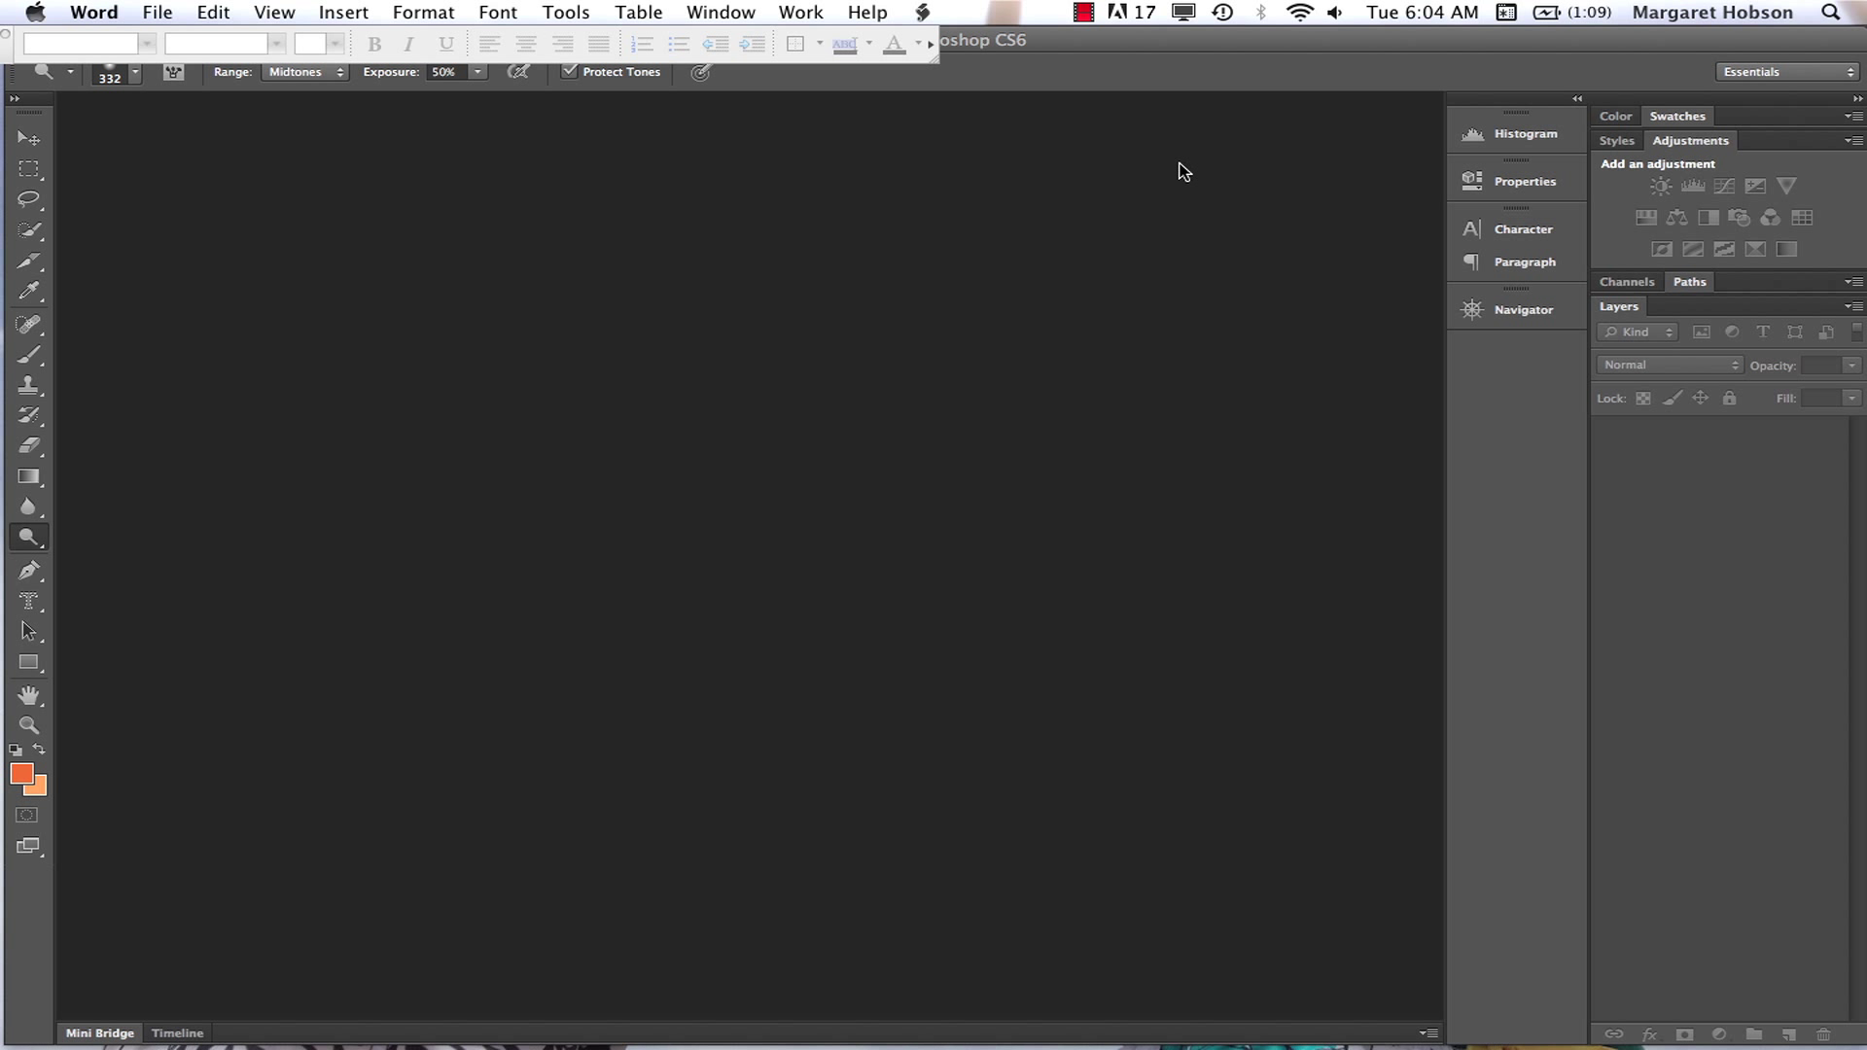
# - Bring Photoshop in front of Word and show its File menu
pyautogui.click(1184, 172)
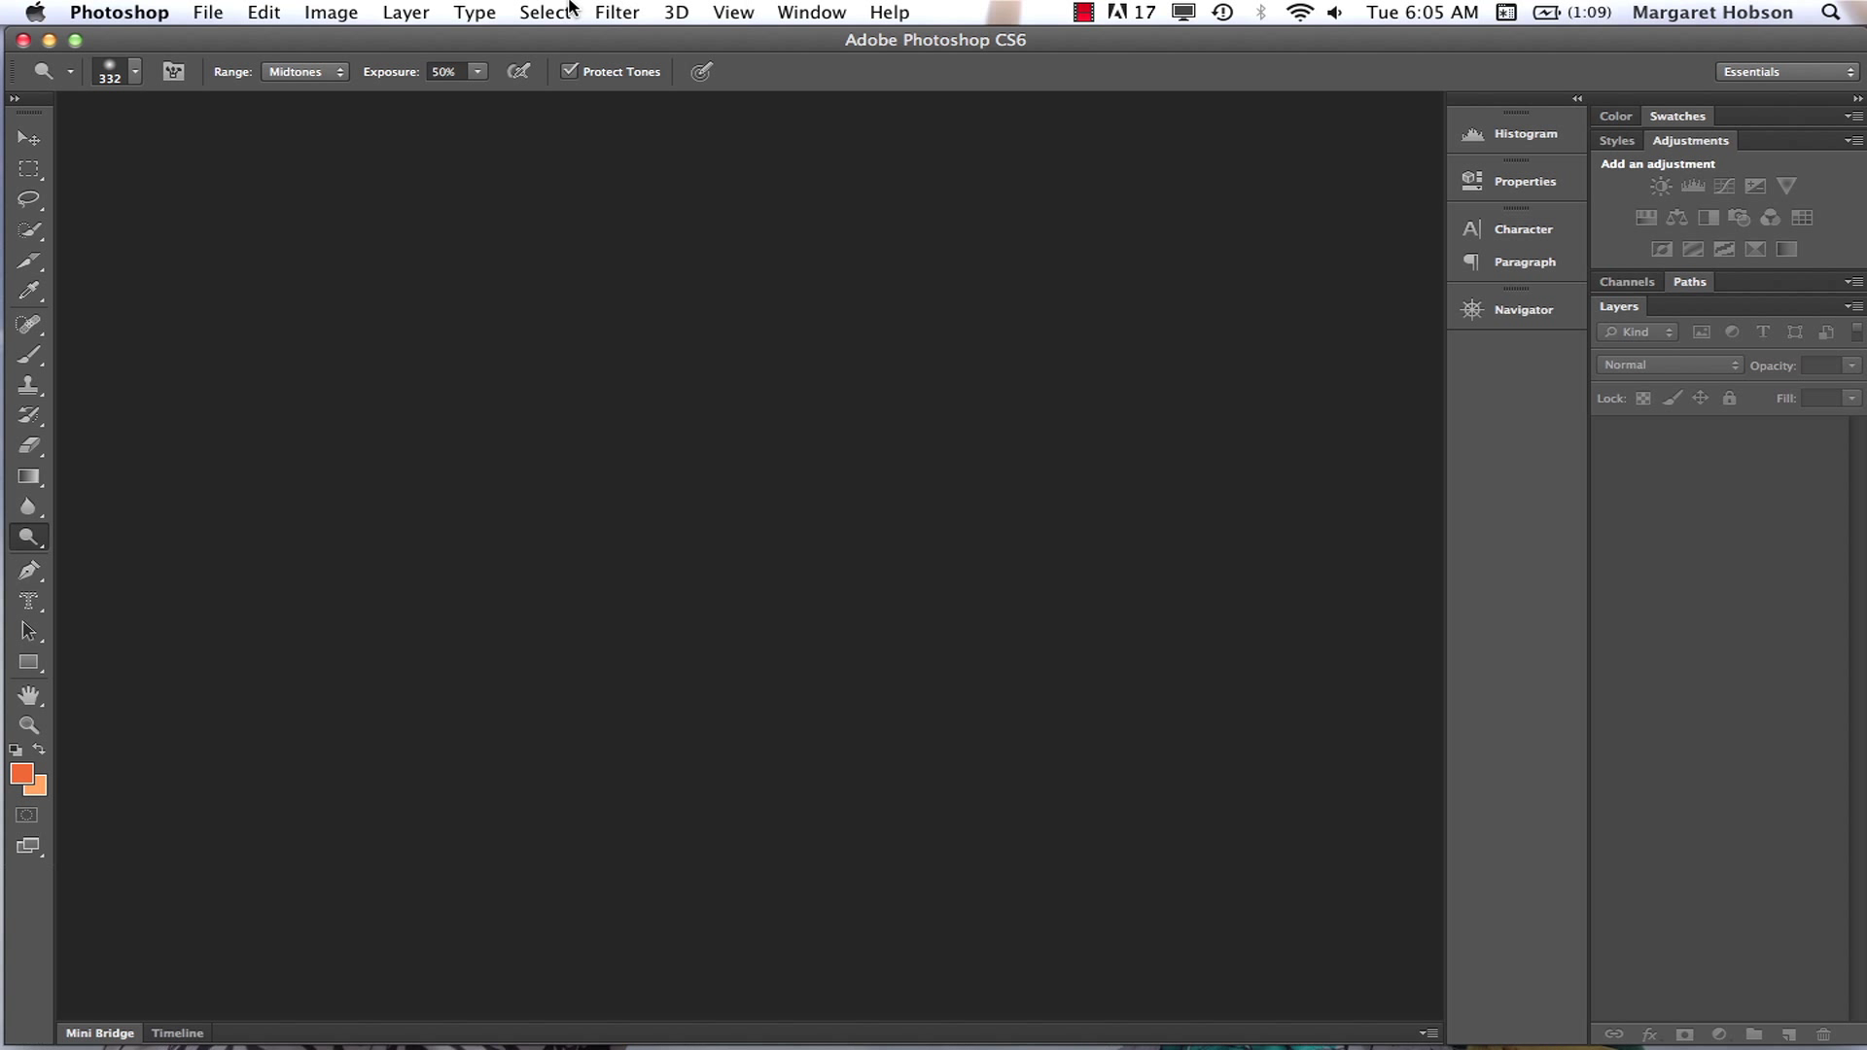
pyautogui.click(208, 14)
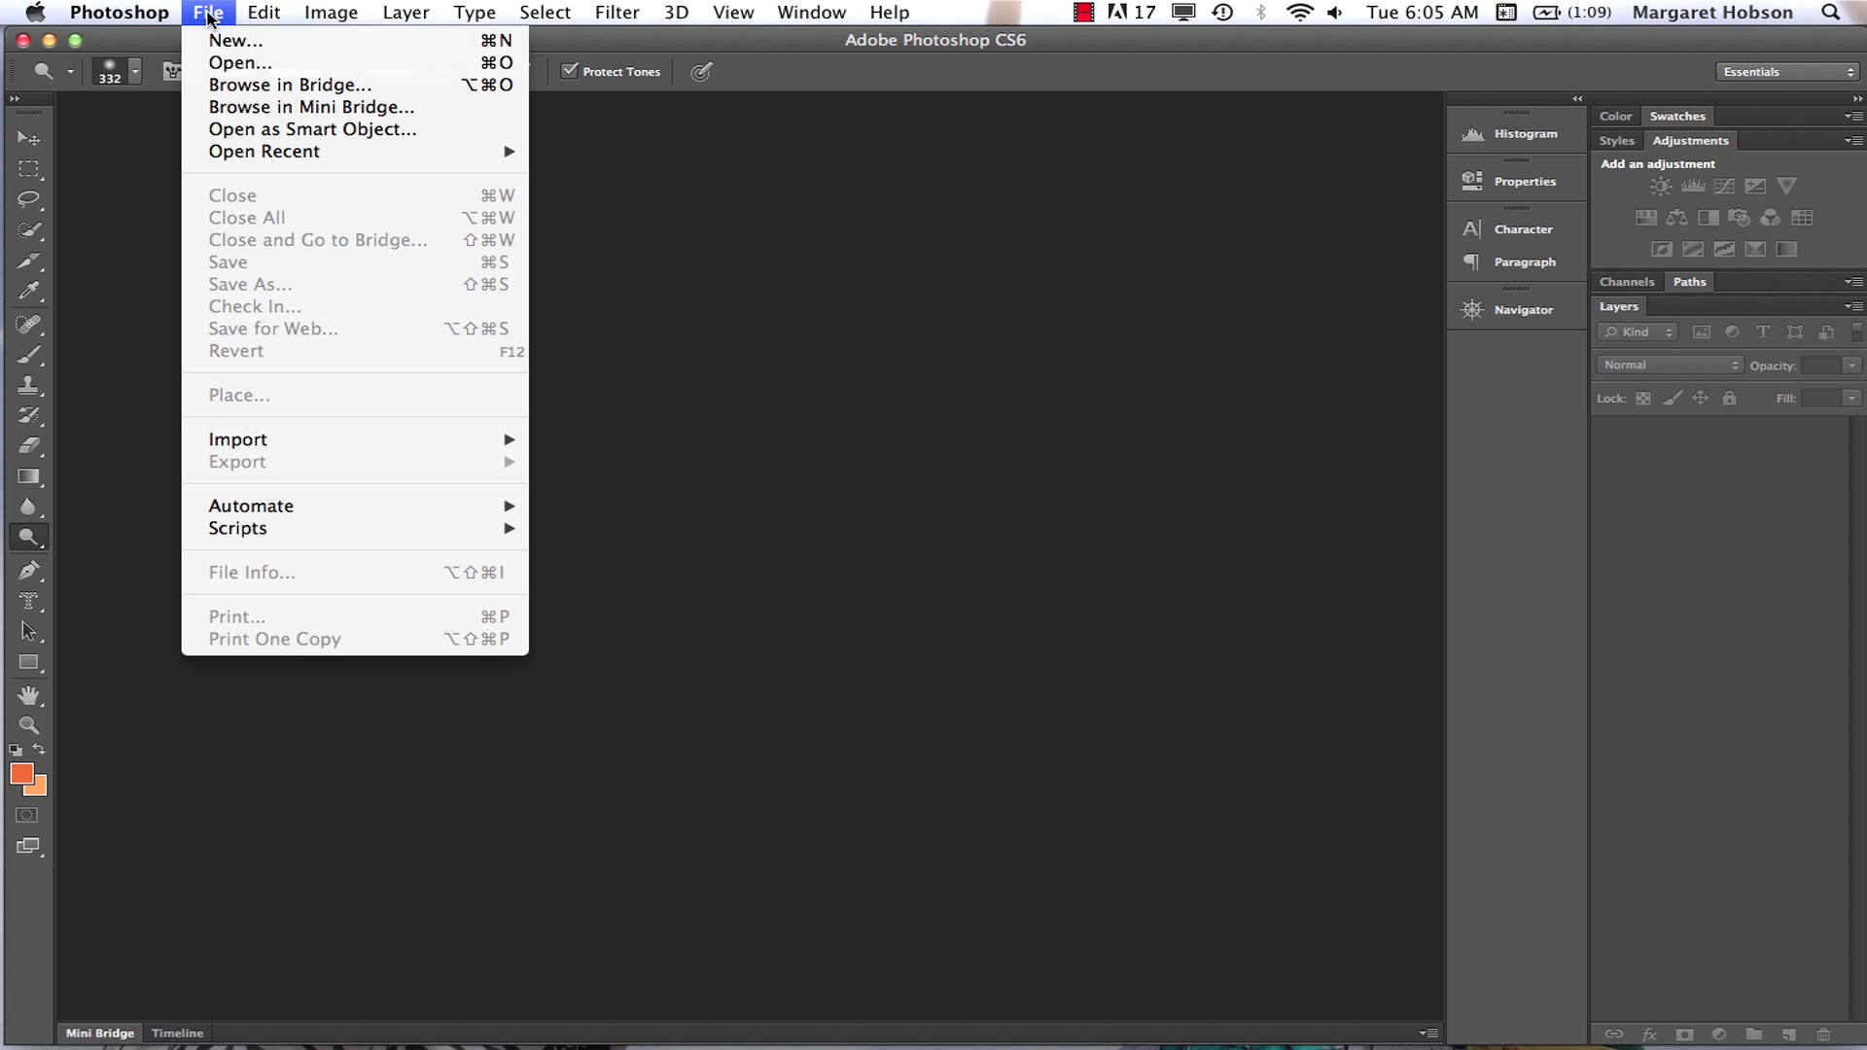
# - Open the boy close-up PC301530.JPG from the photoshop_pictures folder
pyautogui.click(212, 65)
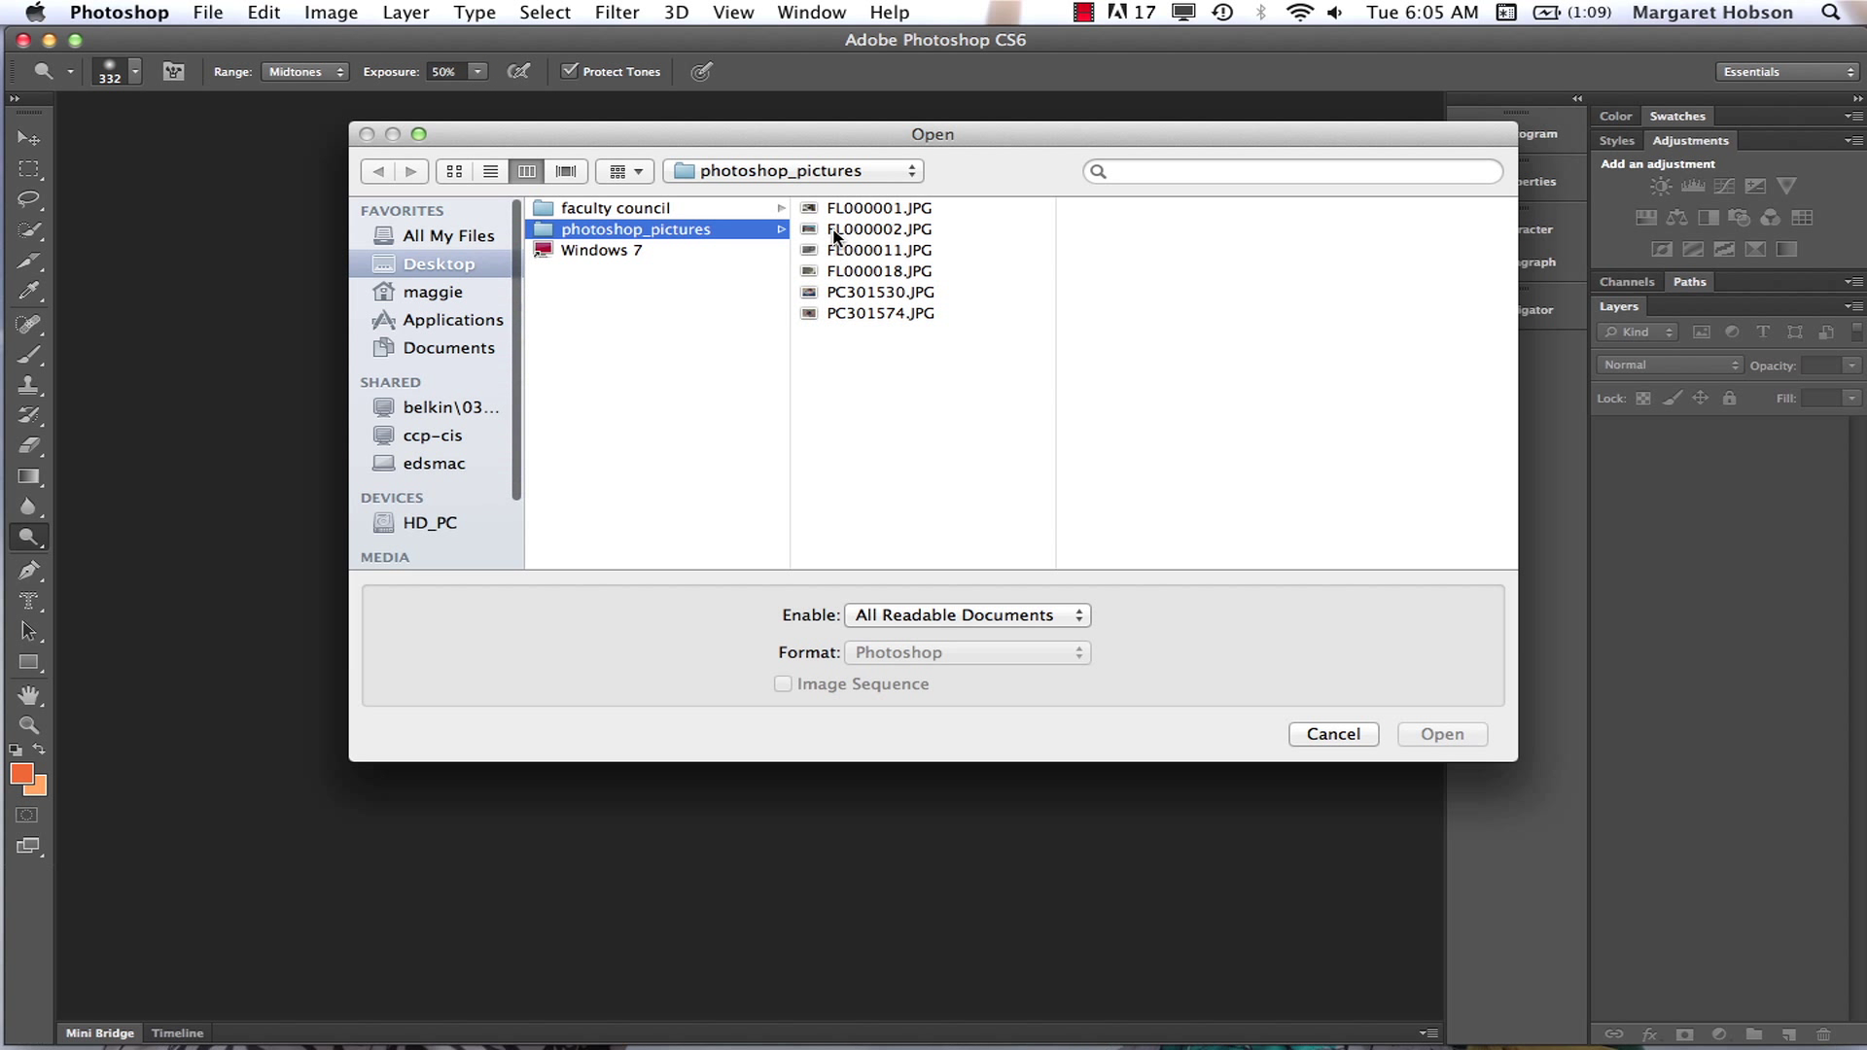
pyautogui.click(842, 211)
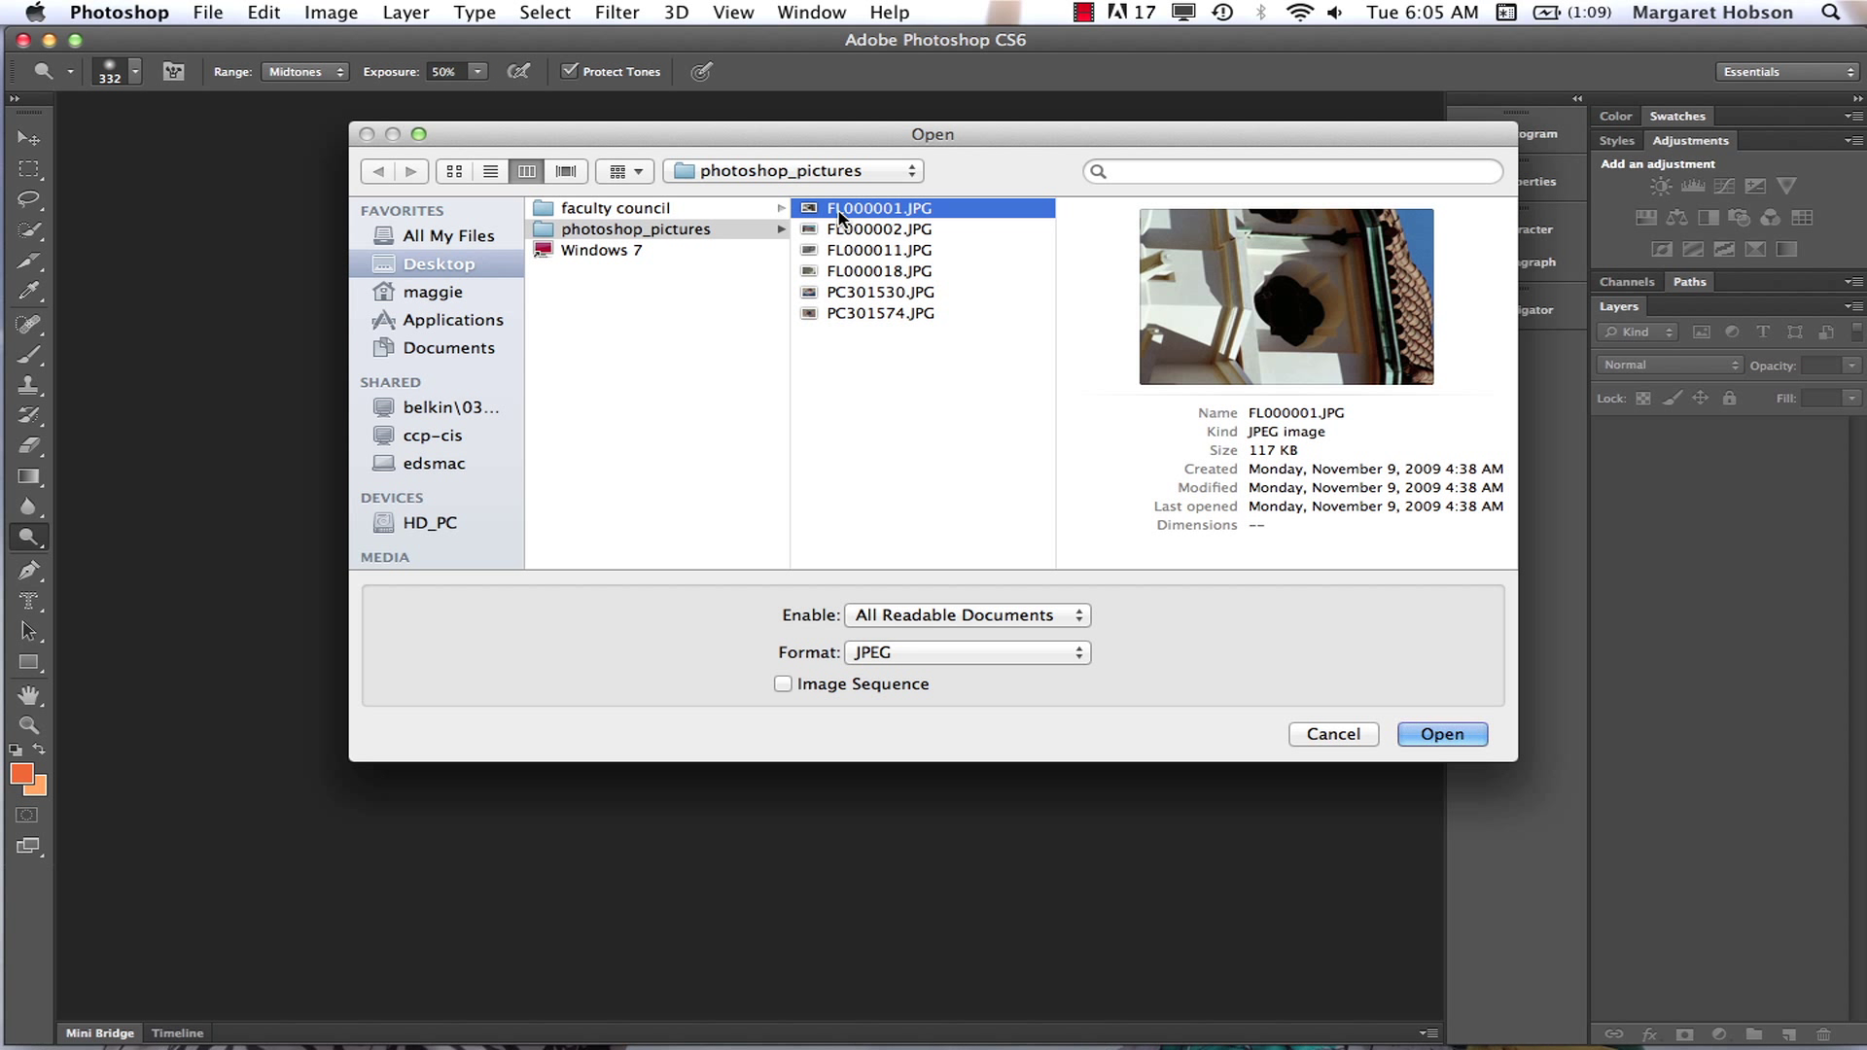
pyautogui.click(842, 313)
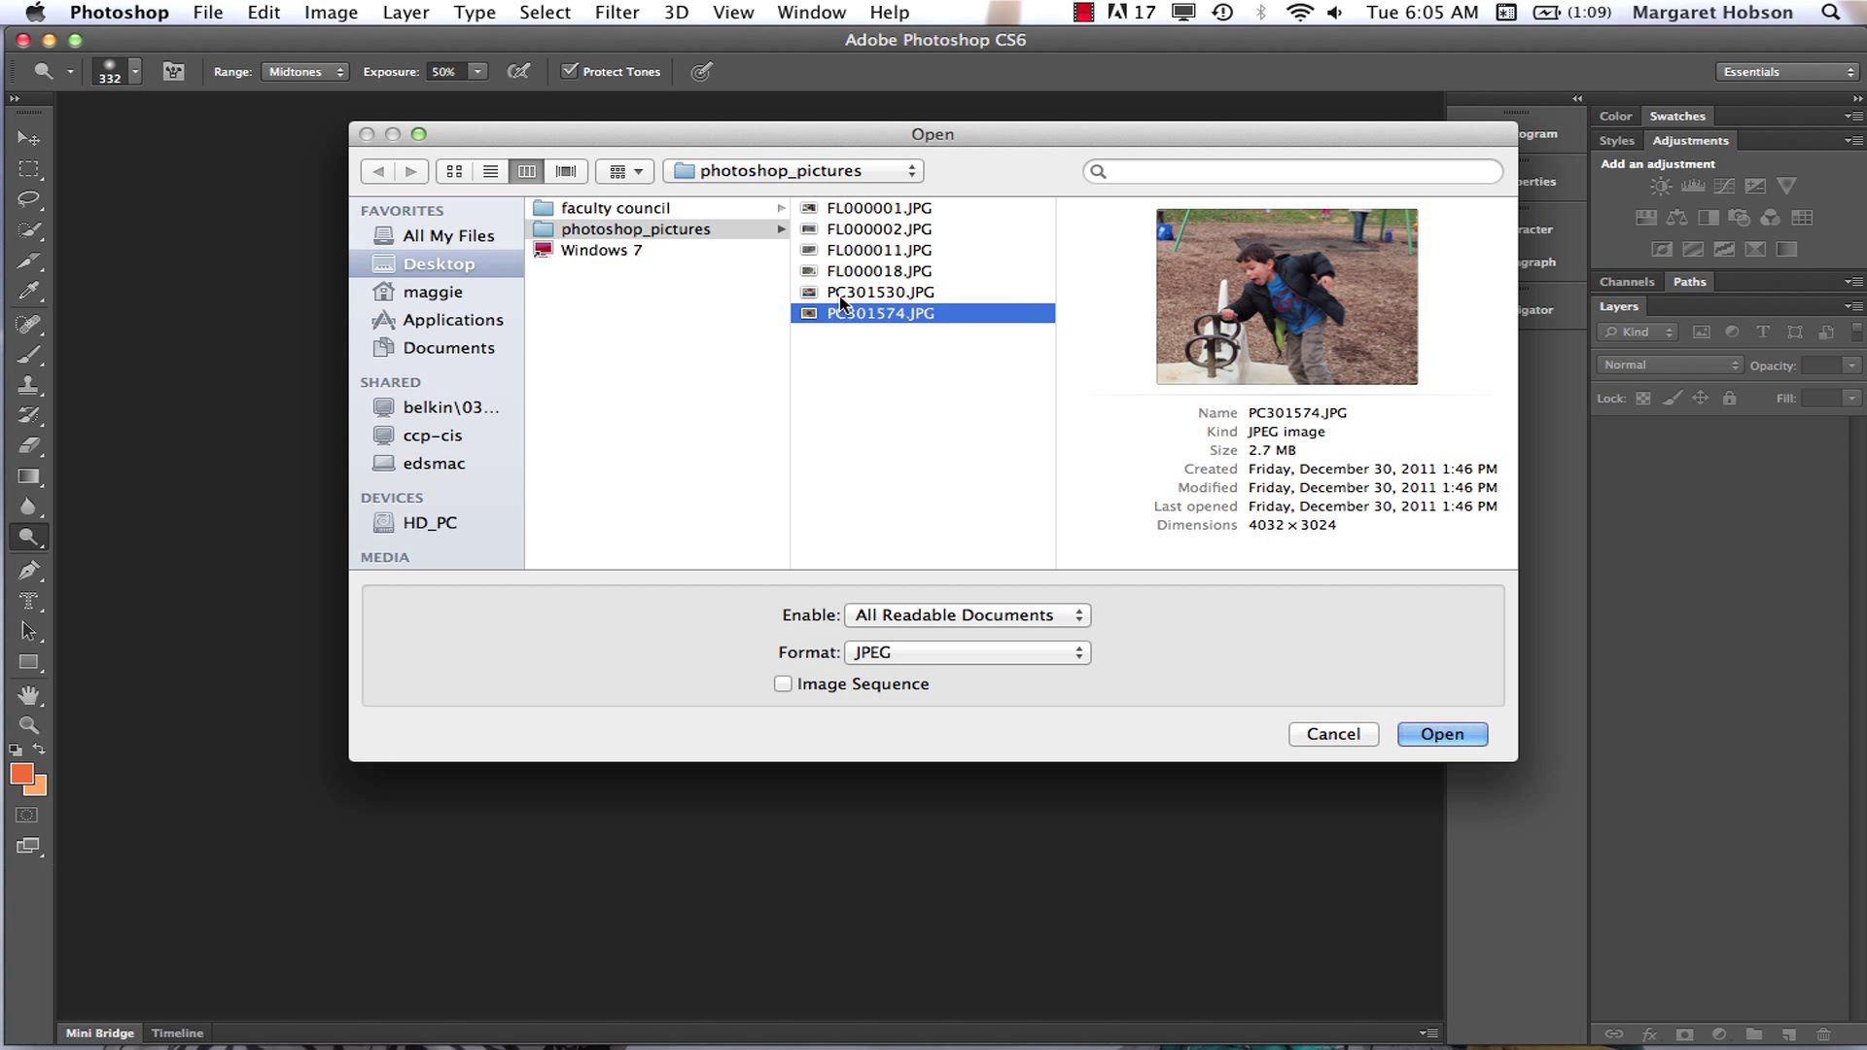
pyautogui.click(842, 293)
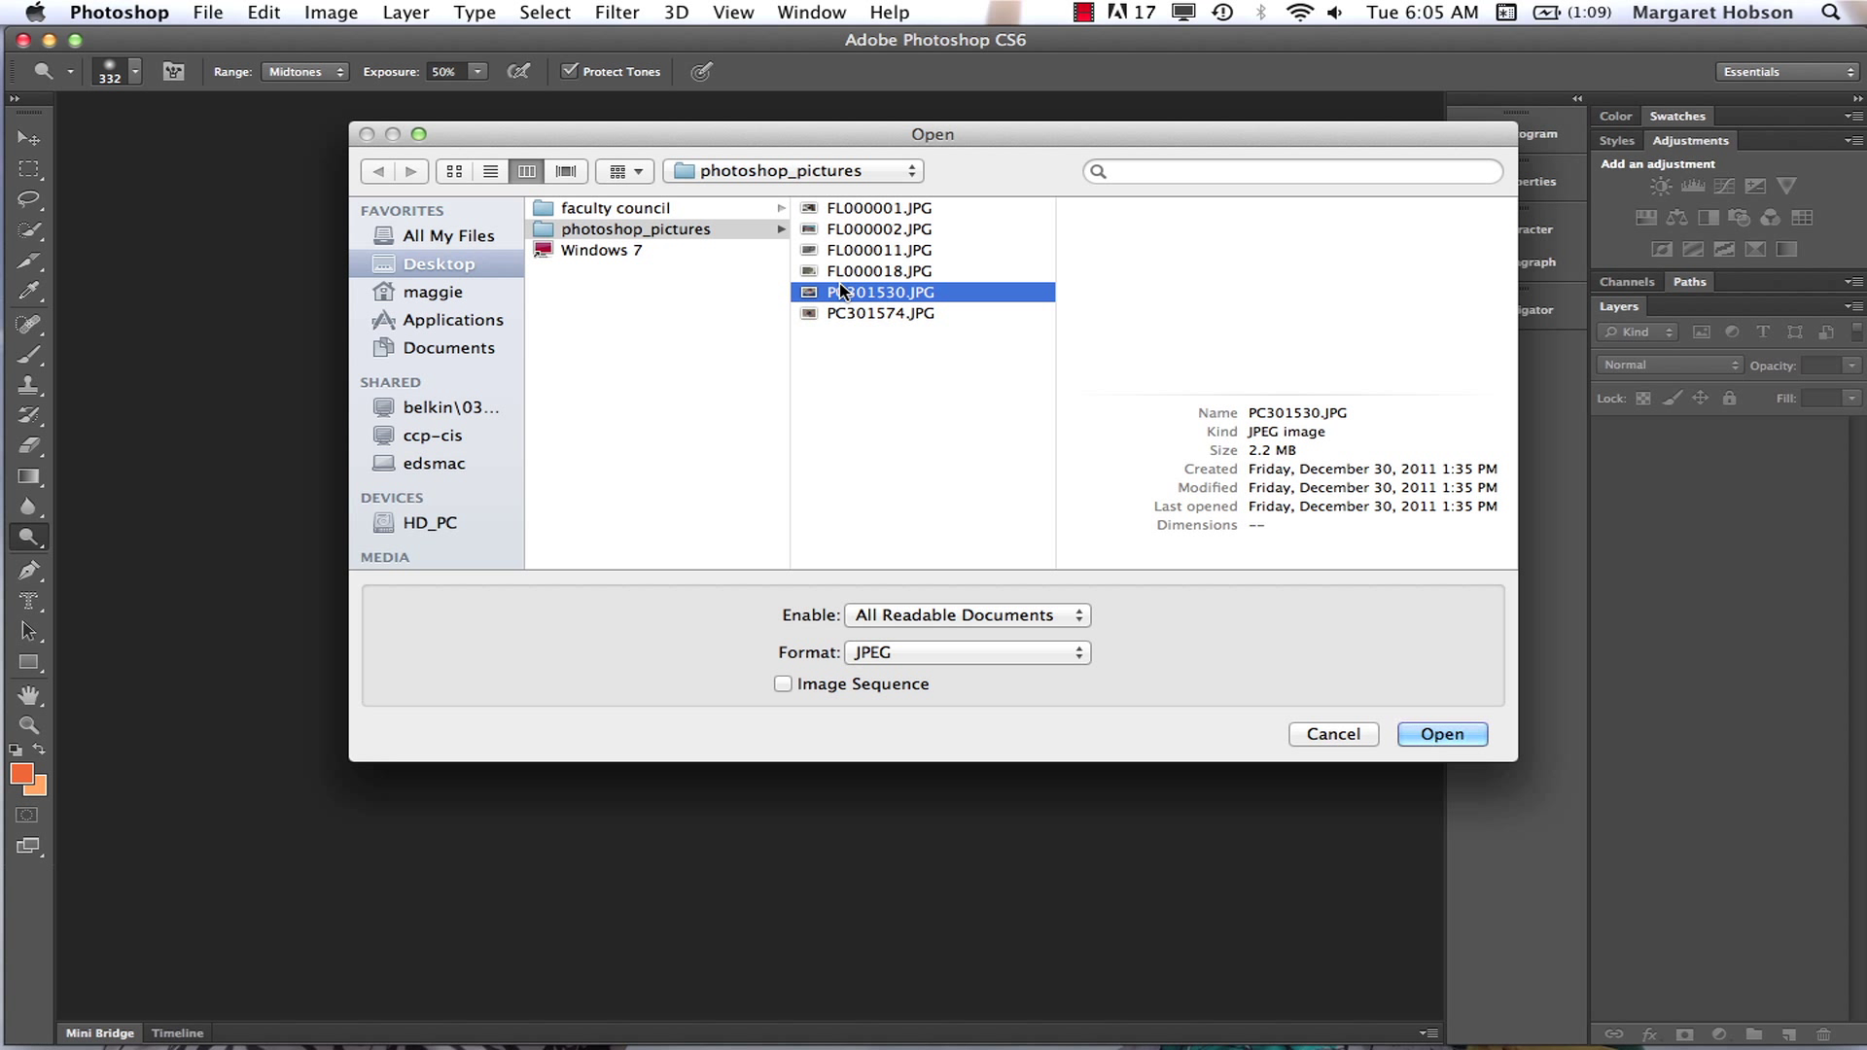
pyautogui.click(1442, 735)
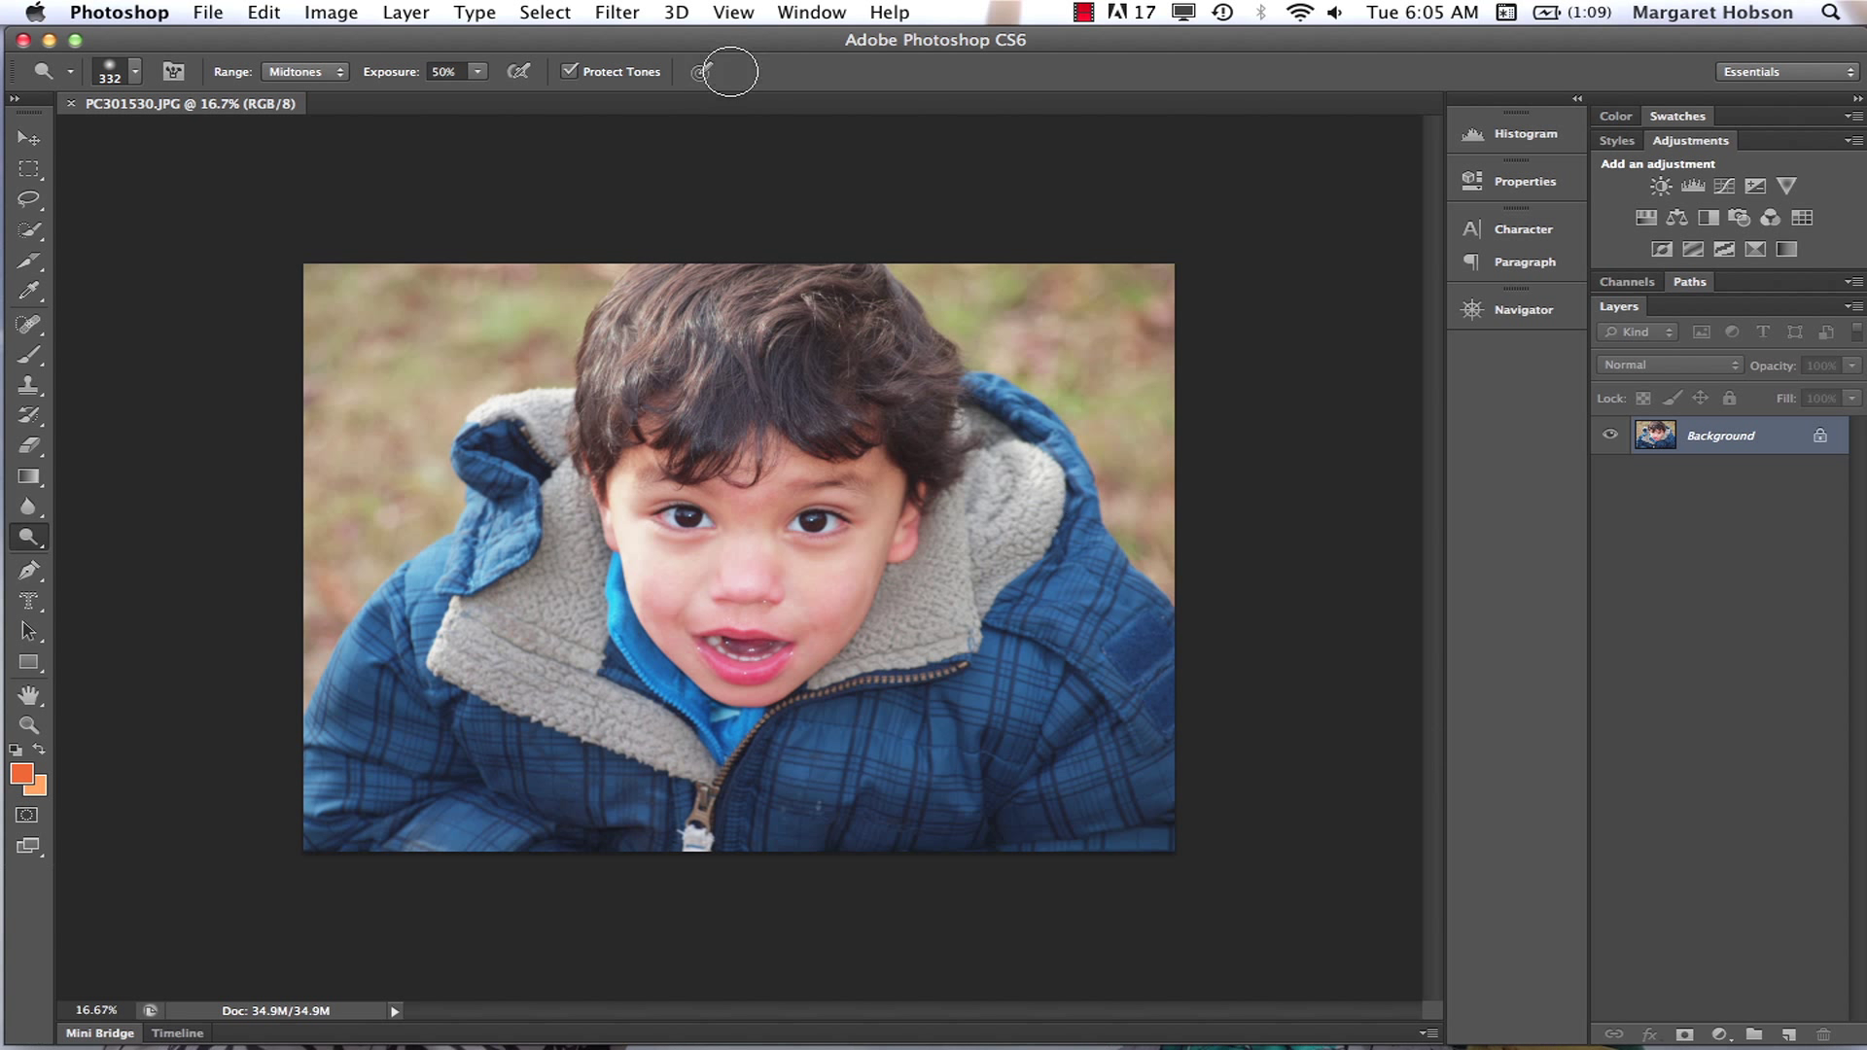
pyautogui.click(333, 14)
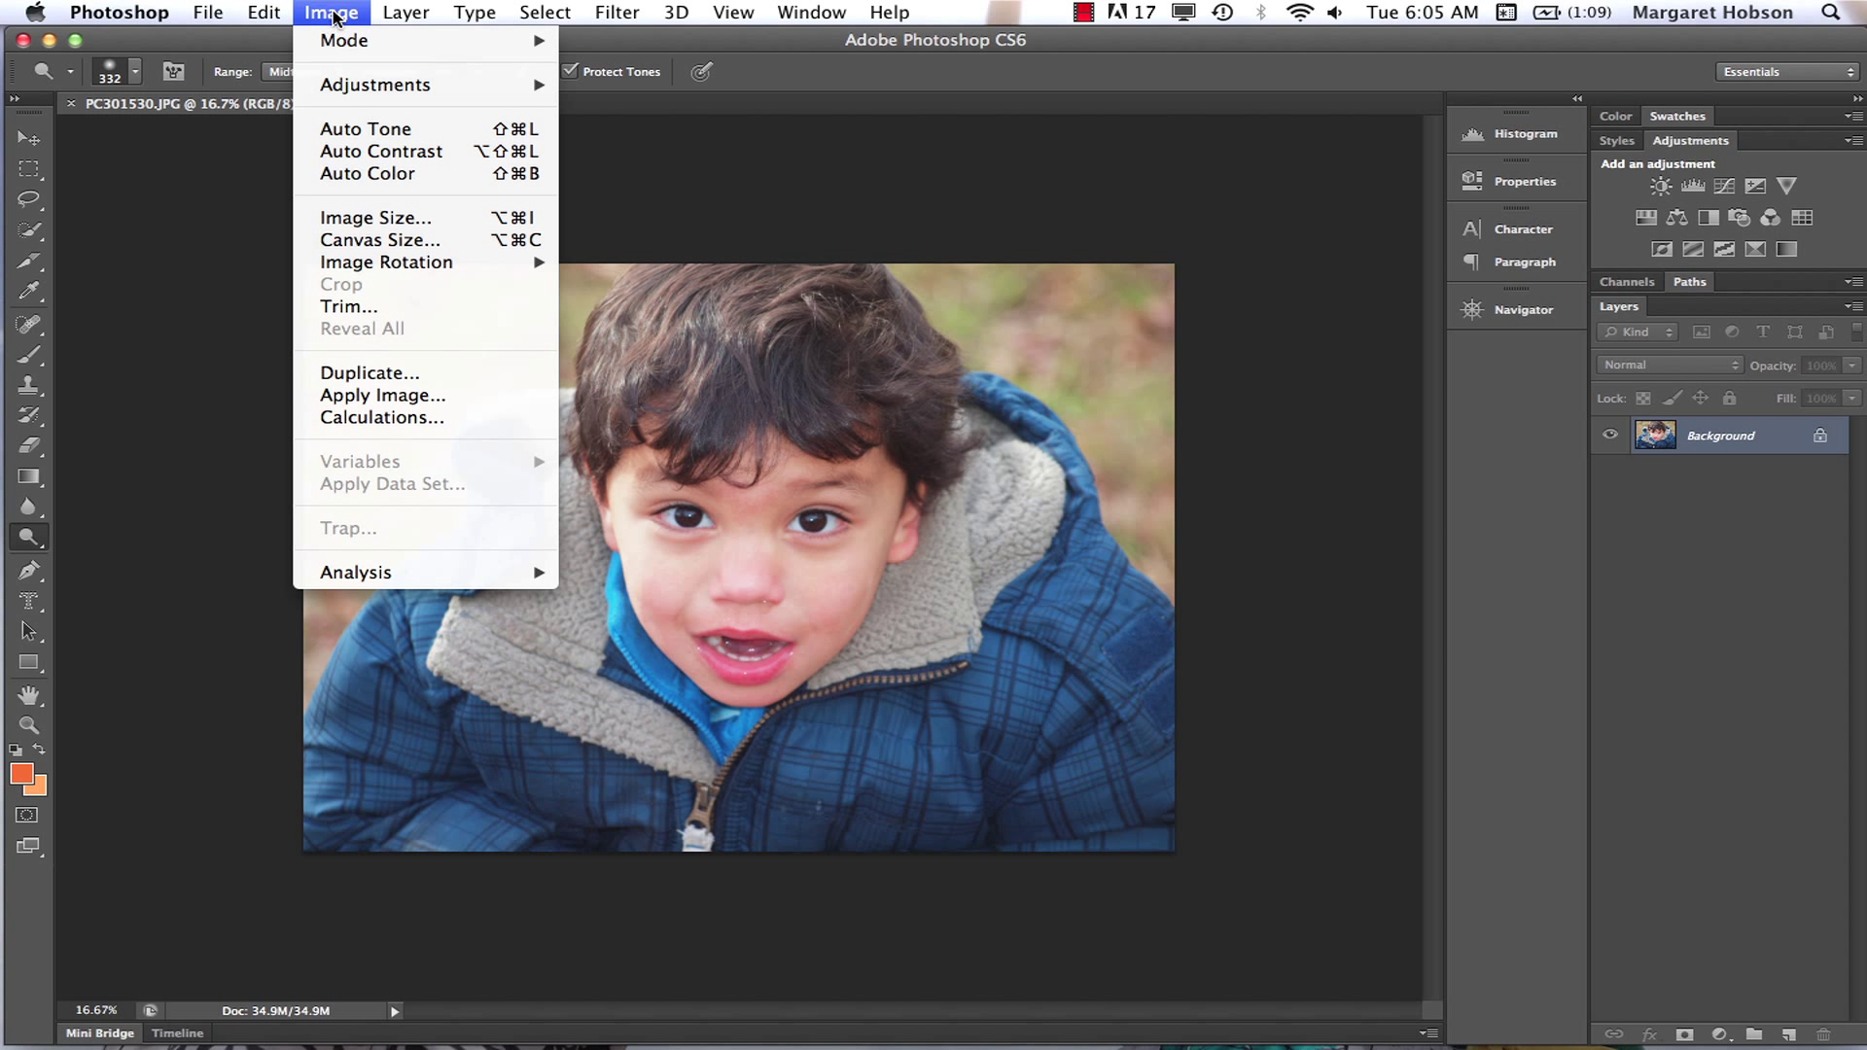
pyautogui.click(356, 218)
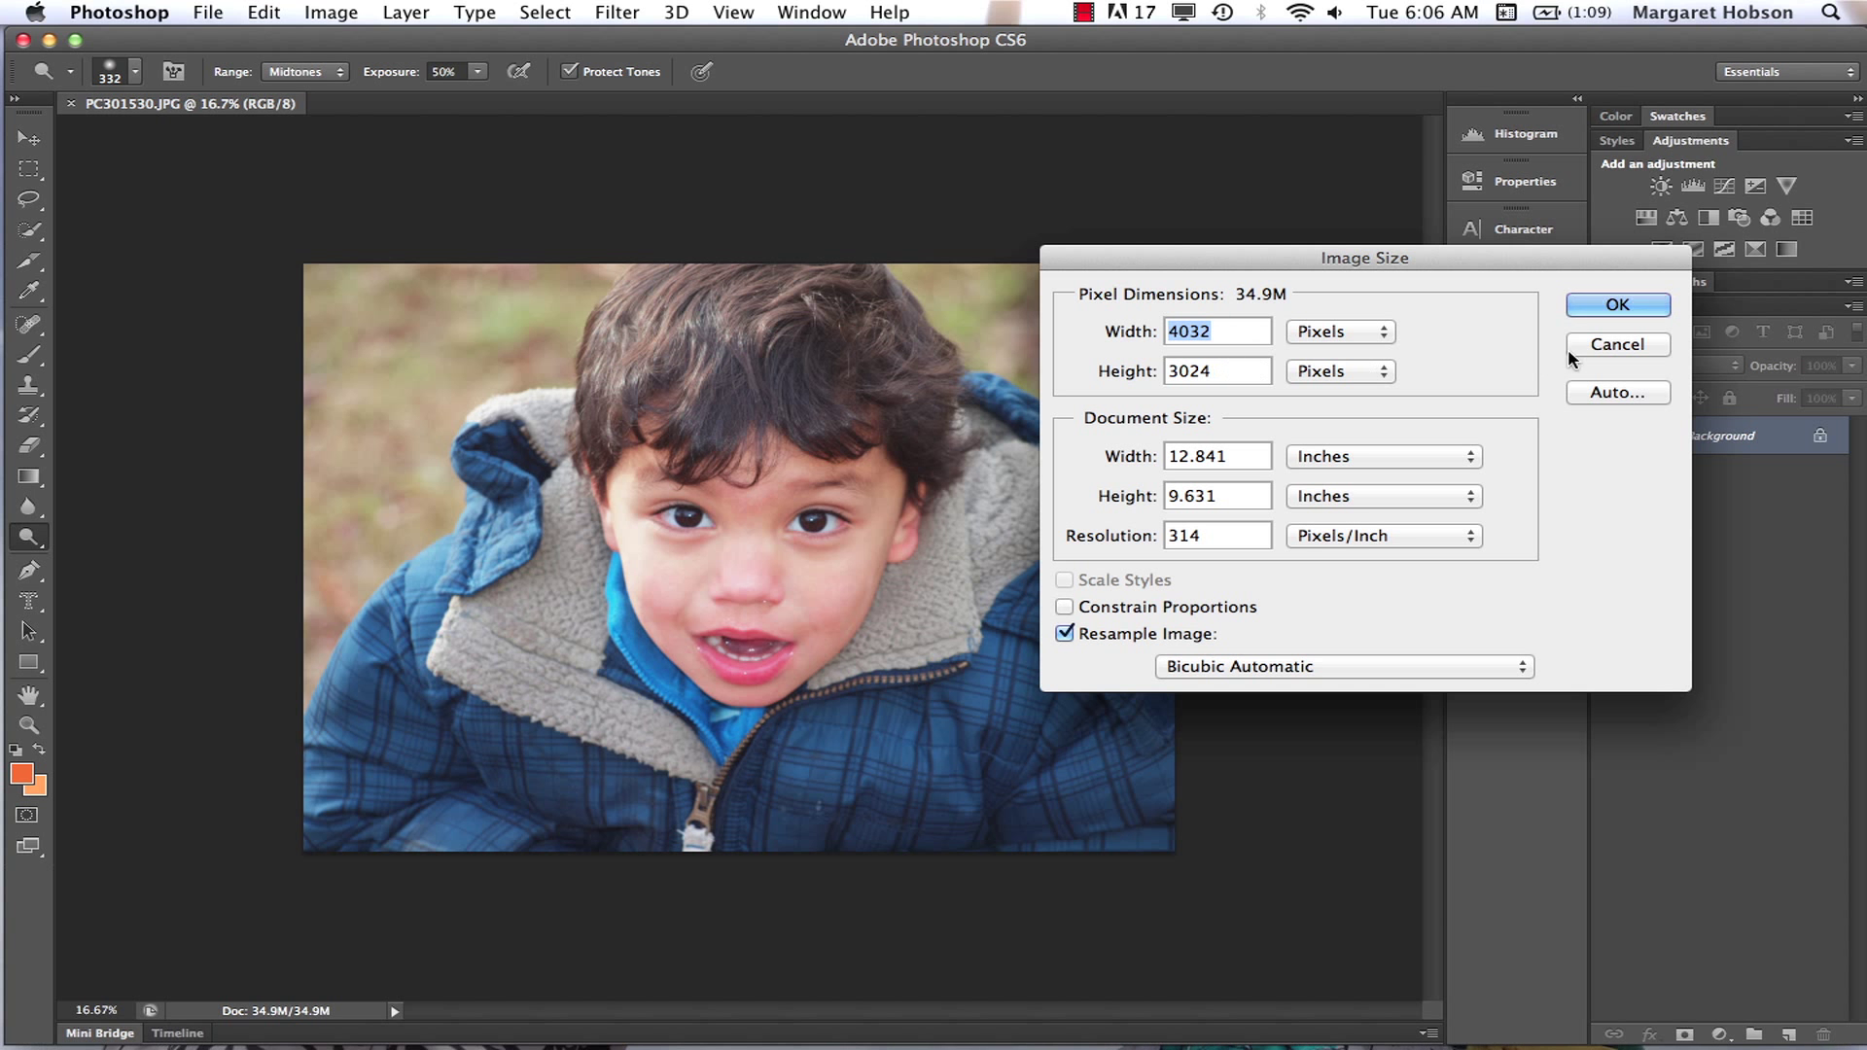
pyautogui.click(1630, 307)
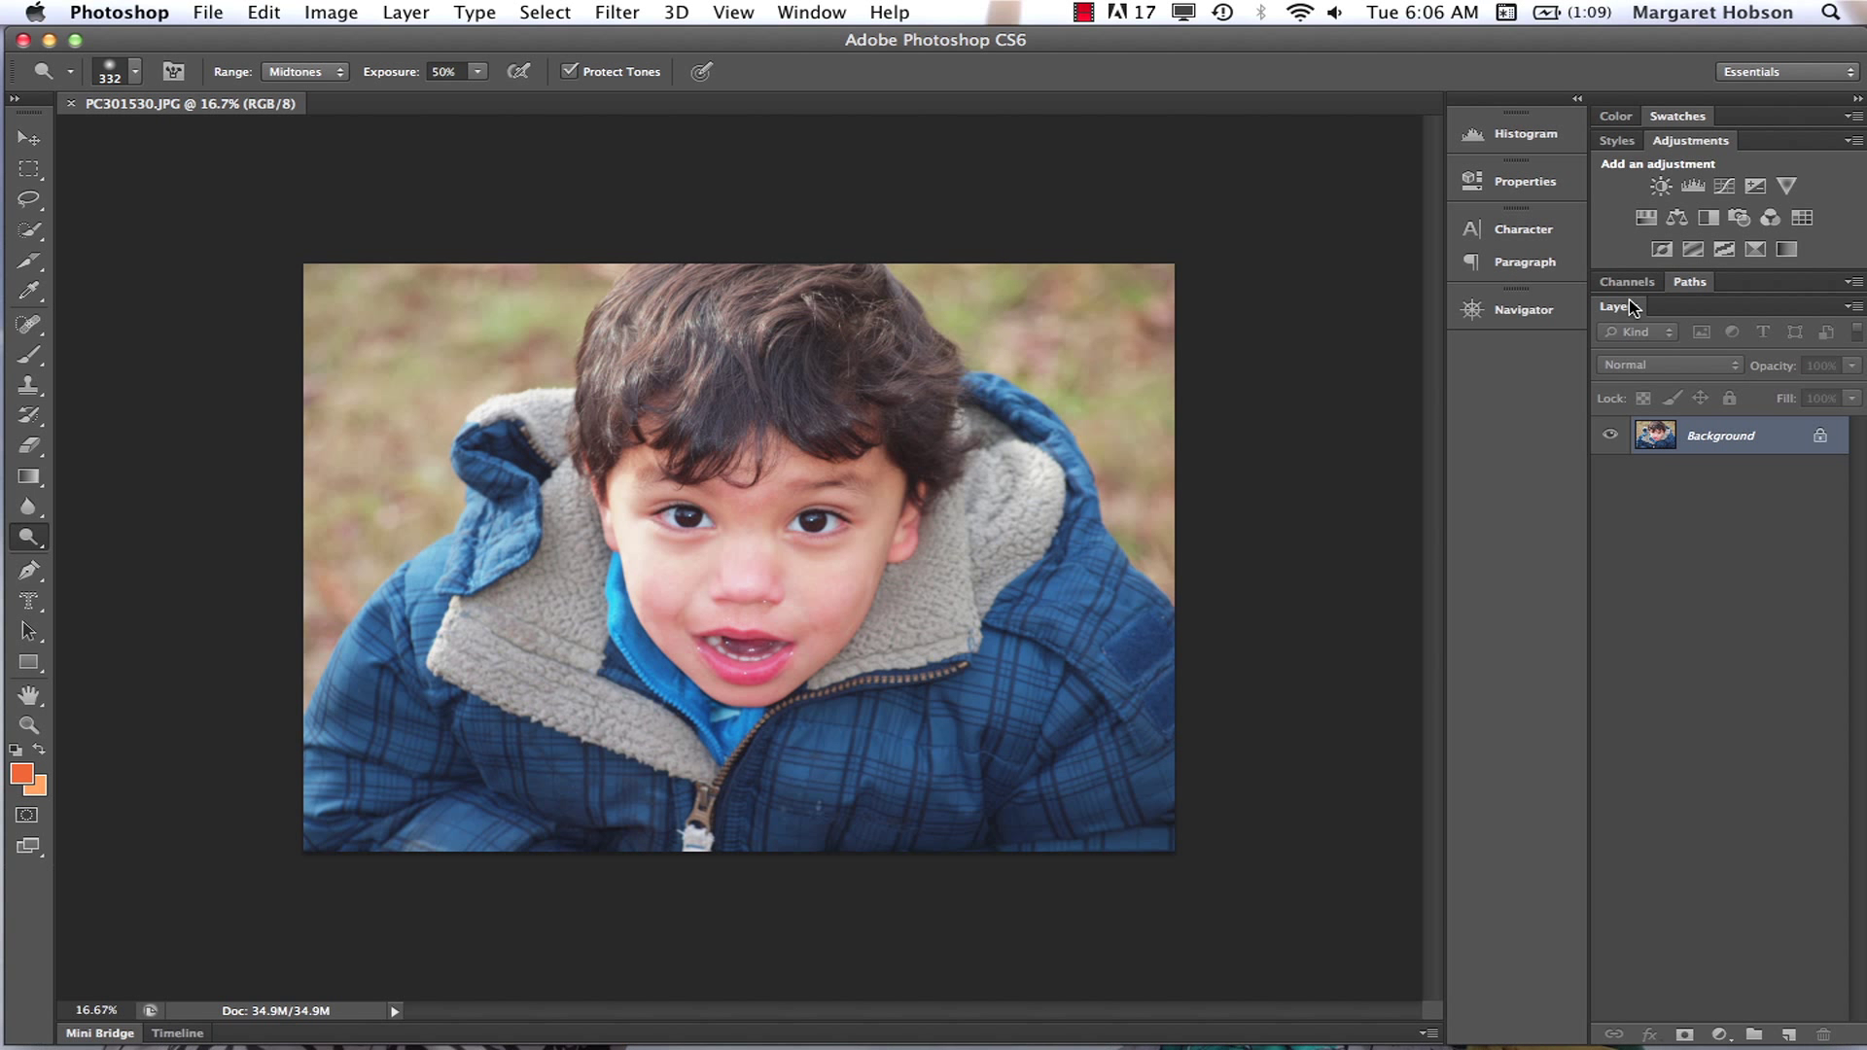
pyautogui.press('super+plus')
pyautogui.press('super+plus')
pyautogui.press('super+plus')
pyautogui.press('super+plus')
pyautogui.press('super+plus')
pyautogui.press('super+plus')
pyautogui.press('super+plus')
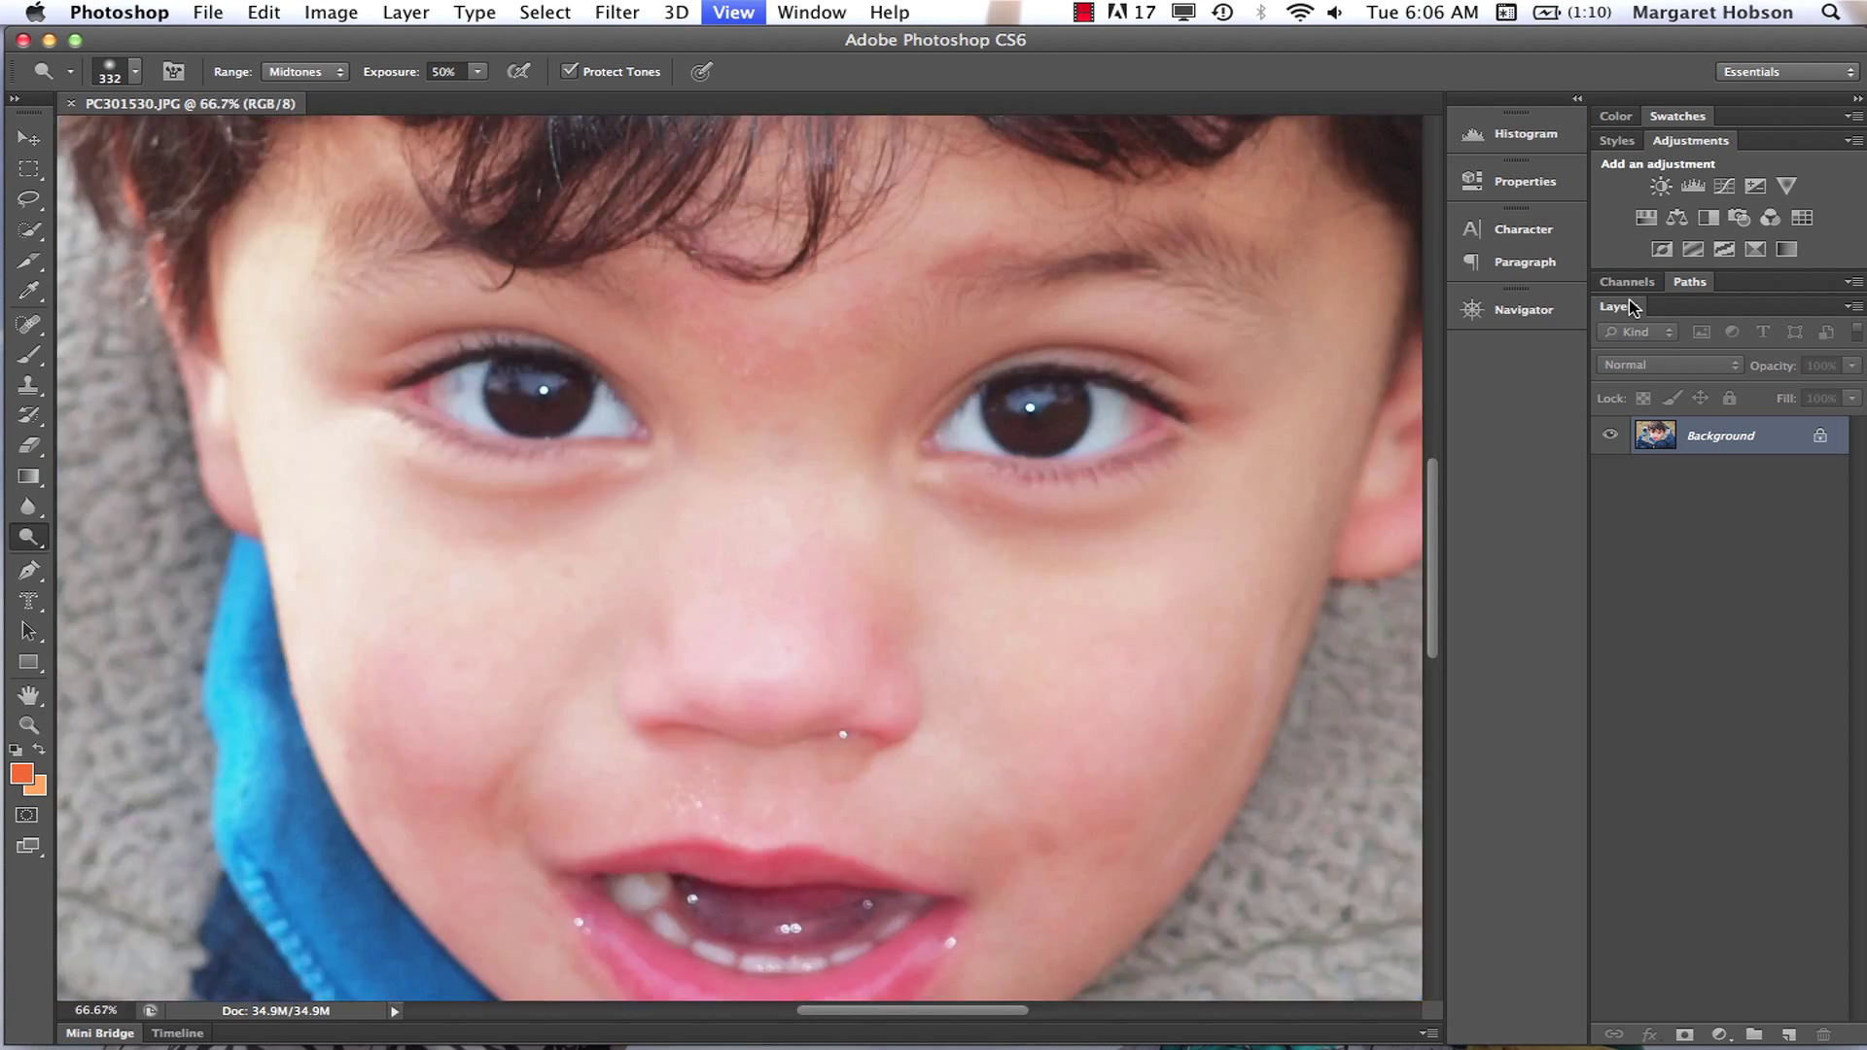
pyautogui.press('super+plus')
pyautogui.press('super+plus')
pyautogui.press('super+plus')
pyautogui.press('super+plus')
pyautogui.press('super+plus')
pyautogui.press('super+plus')
pyautogui.press('super+plus')
pyautogui.press('super+plus')
pyautogui.press('super+plus')
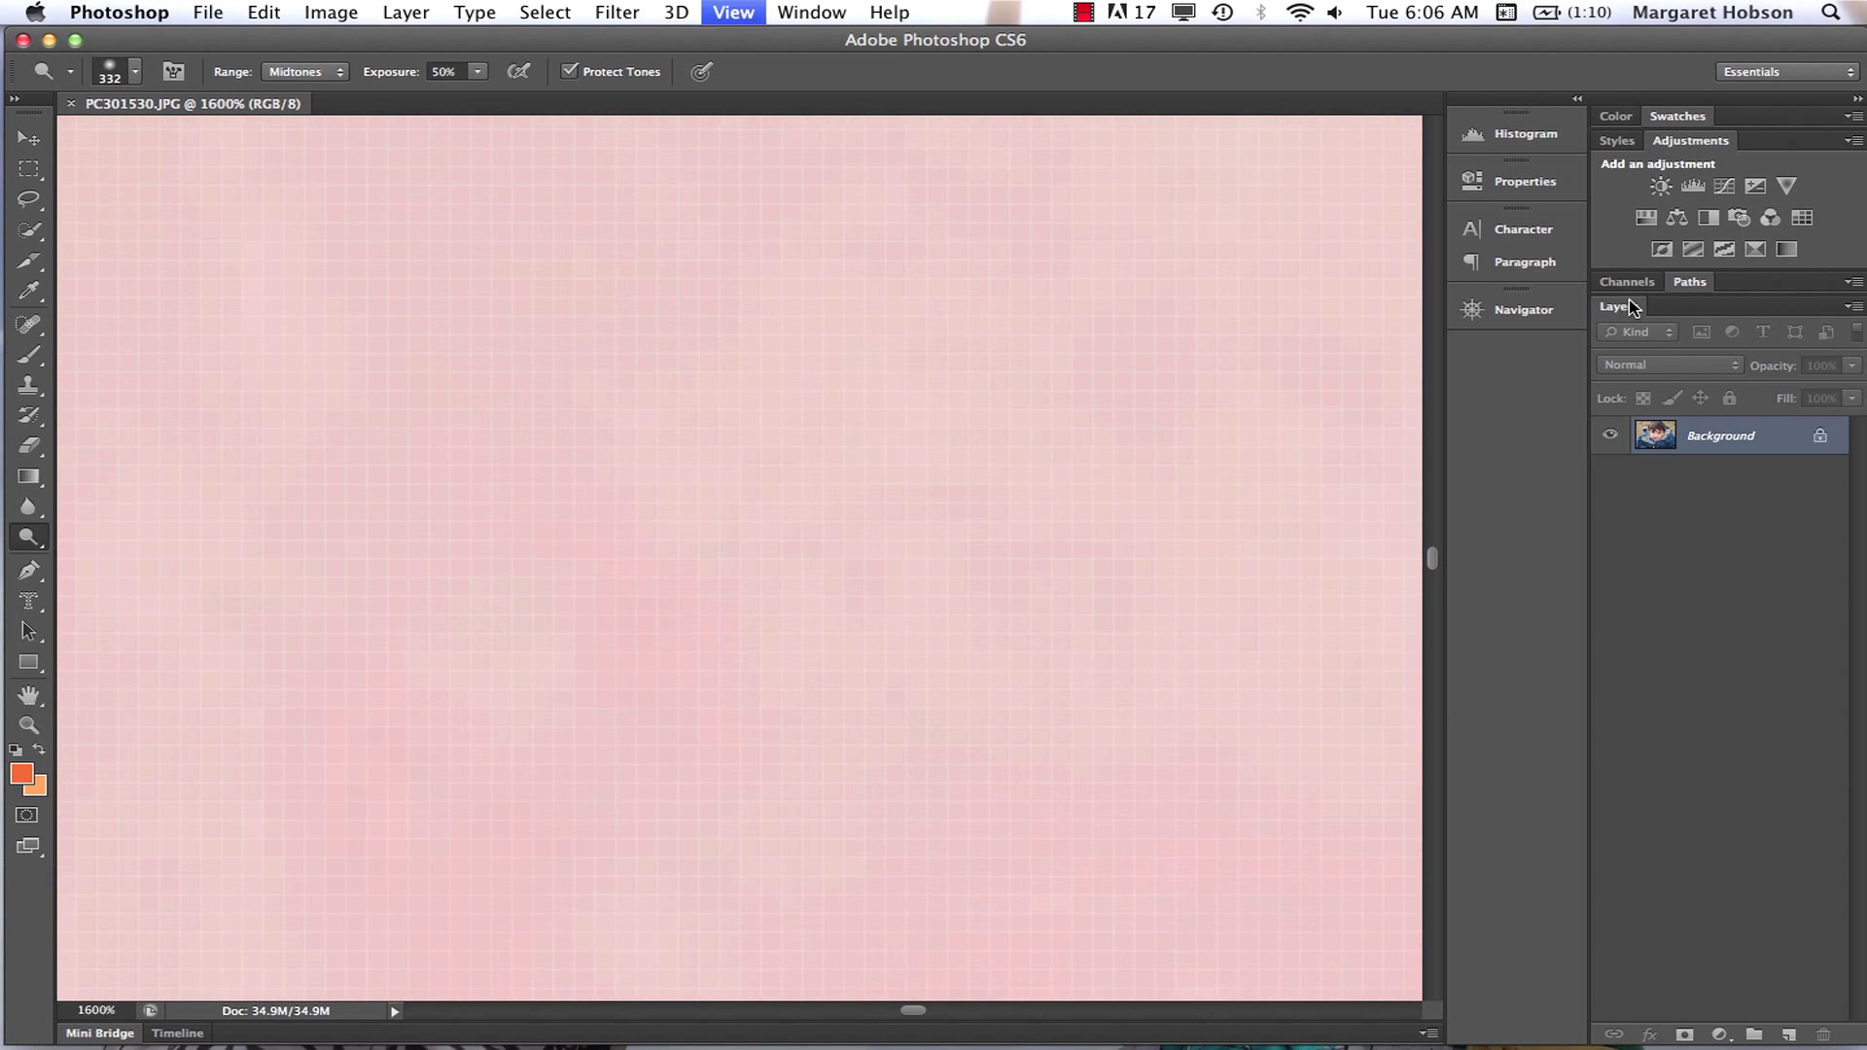
pyautogui.press('h')
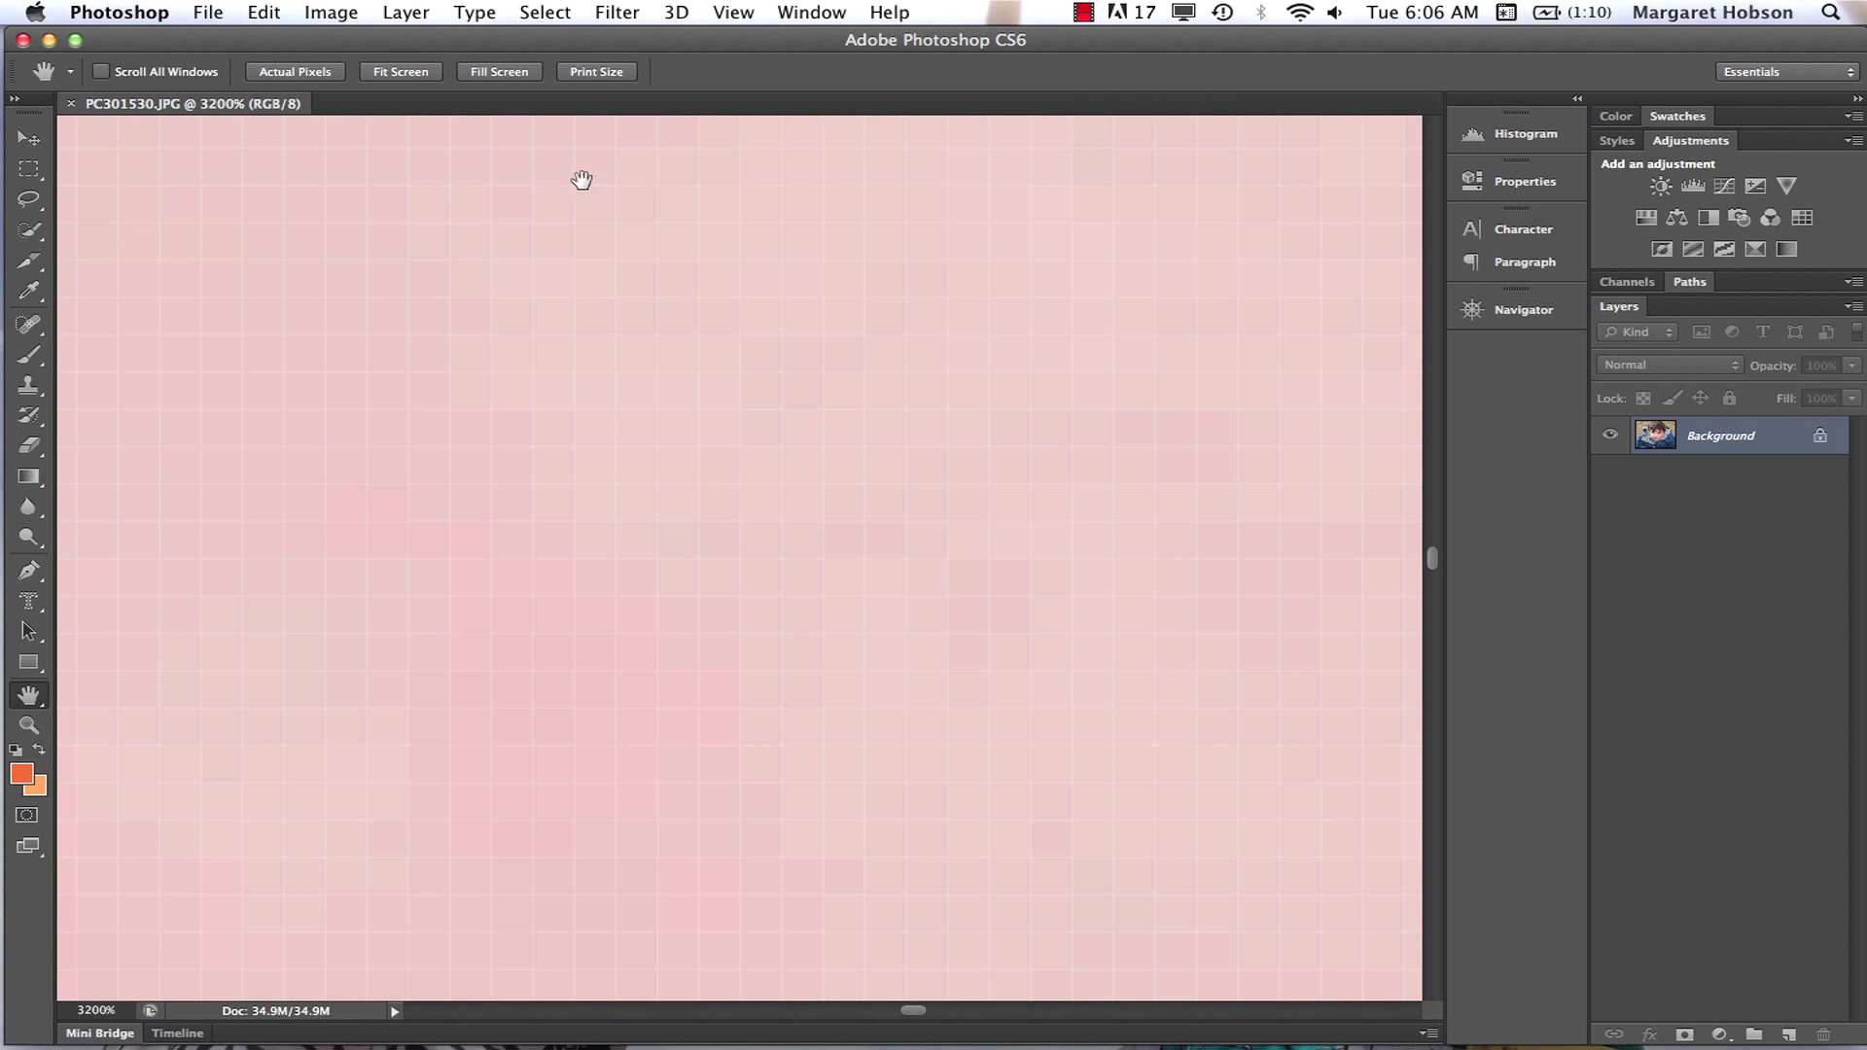
pyautogui.moveTo(558, 175); pyautogui.dragTo(1083, 763)
pyautogui.moveTo(479, 383); pyautogui.dragTo(1192, 933)
pyautogui.moveTo(587, 471); pyautogui.dragTo(1303, 770)
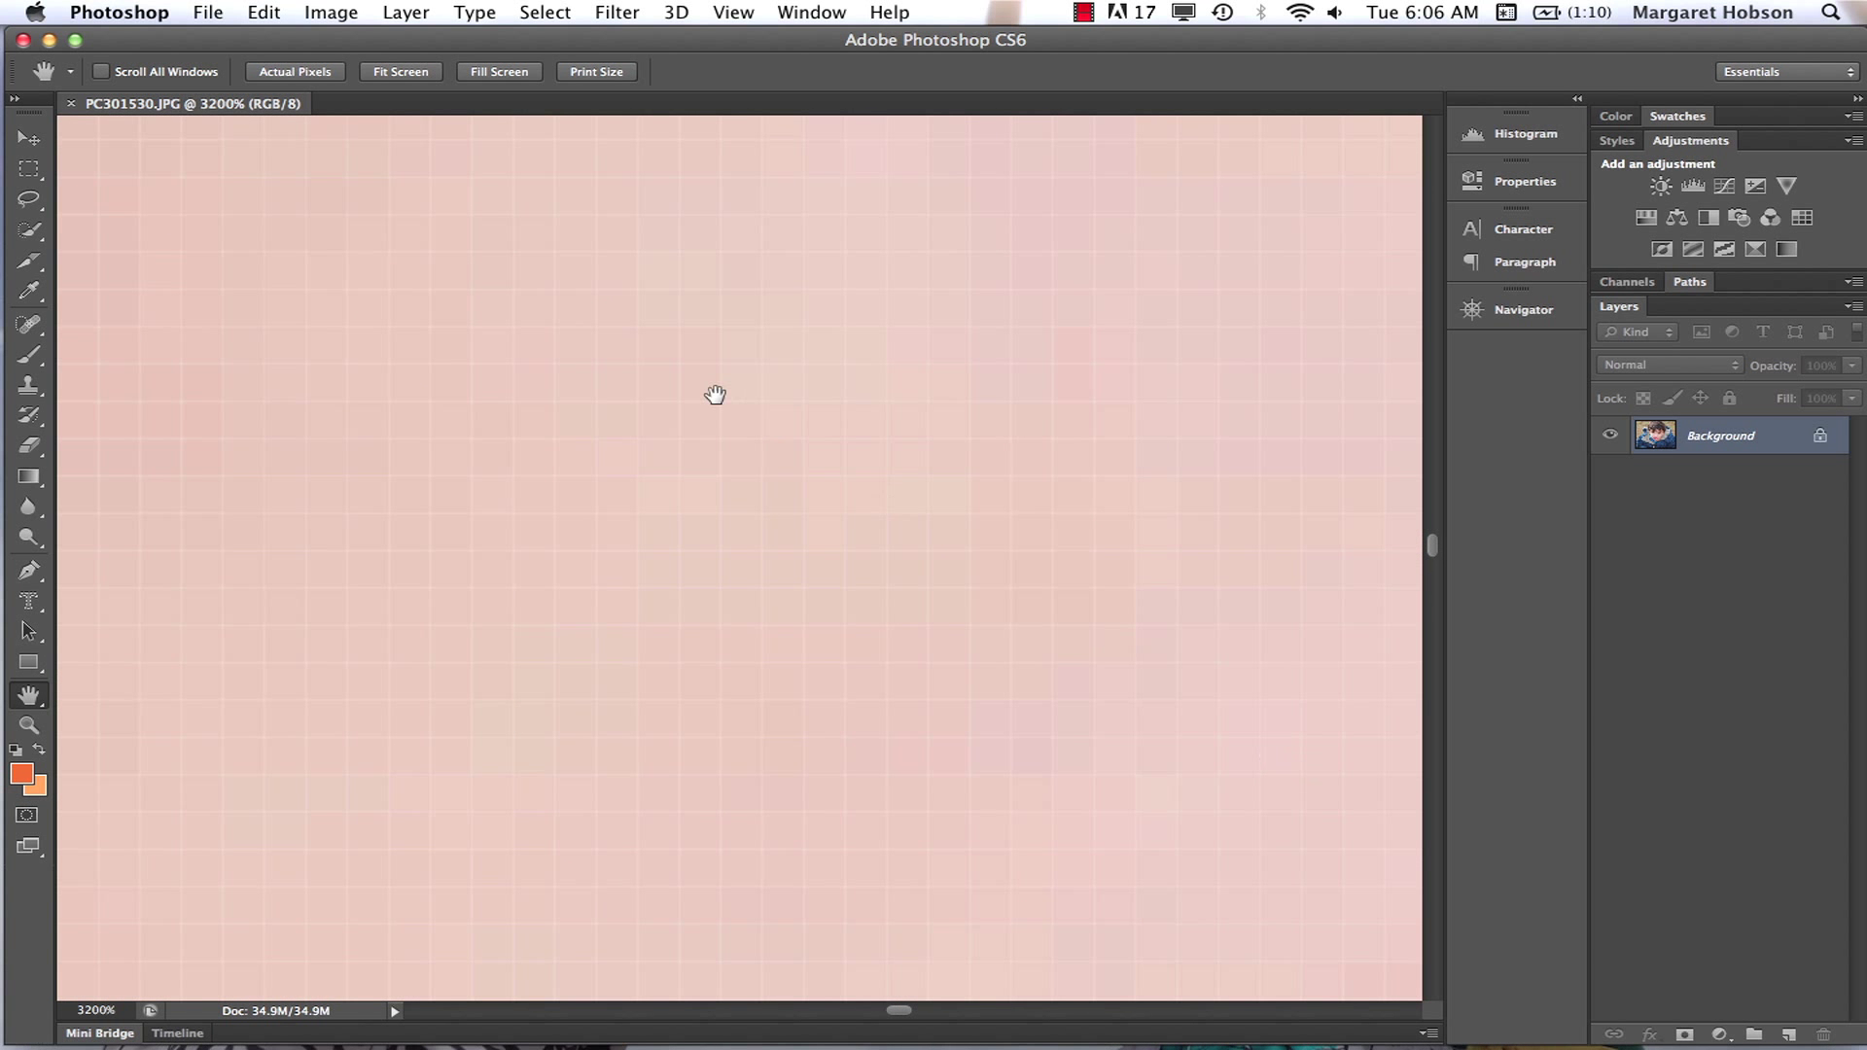
pyautogui.moveTo(713, 392); pyautogui.dragTo(1109, 587)
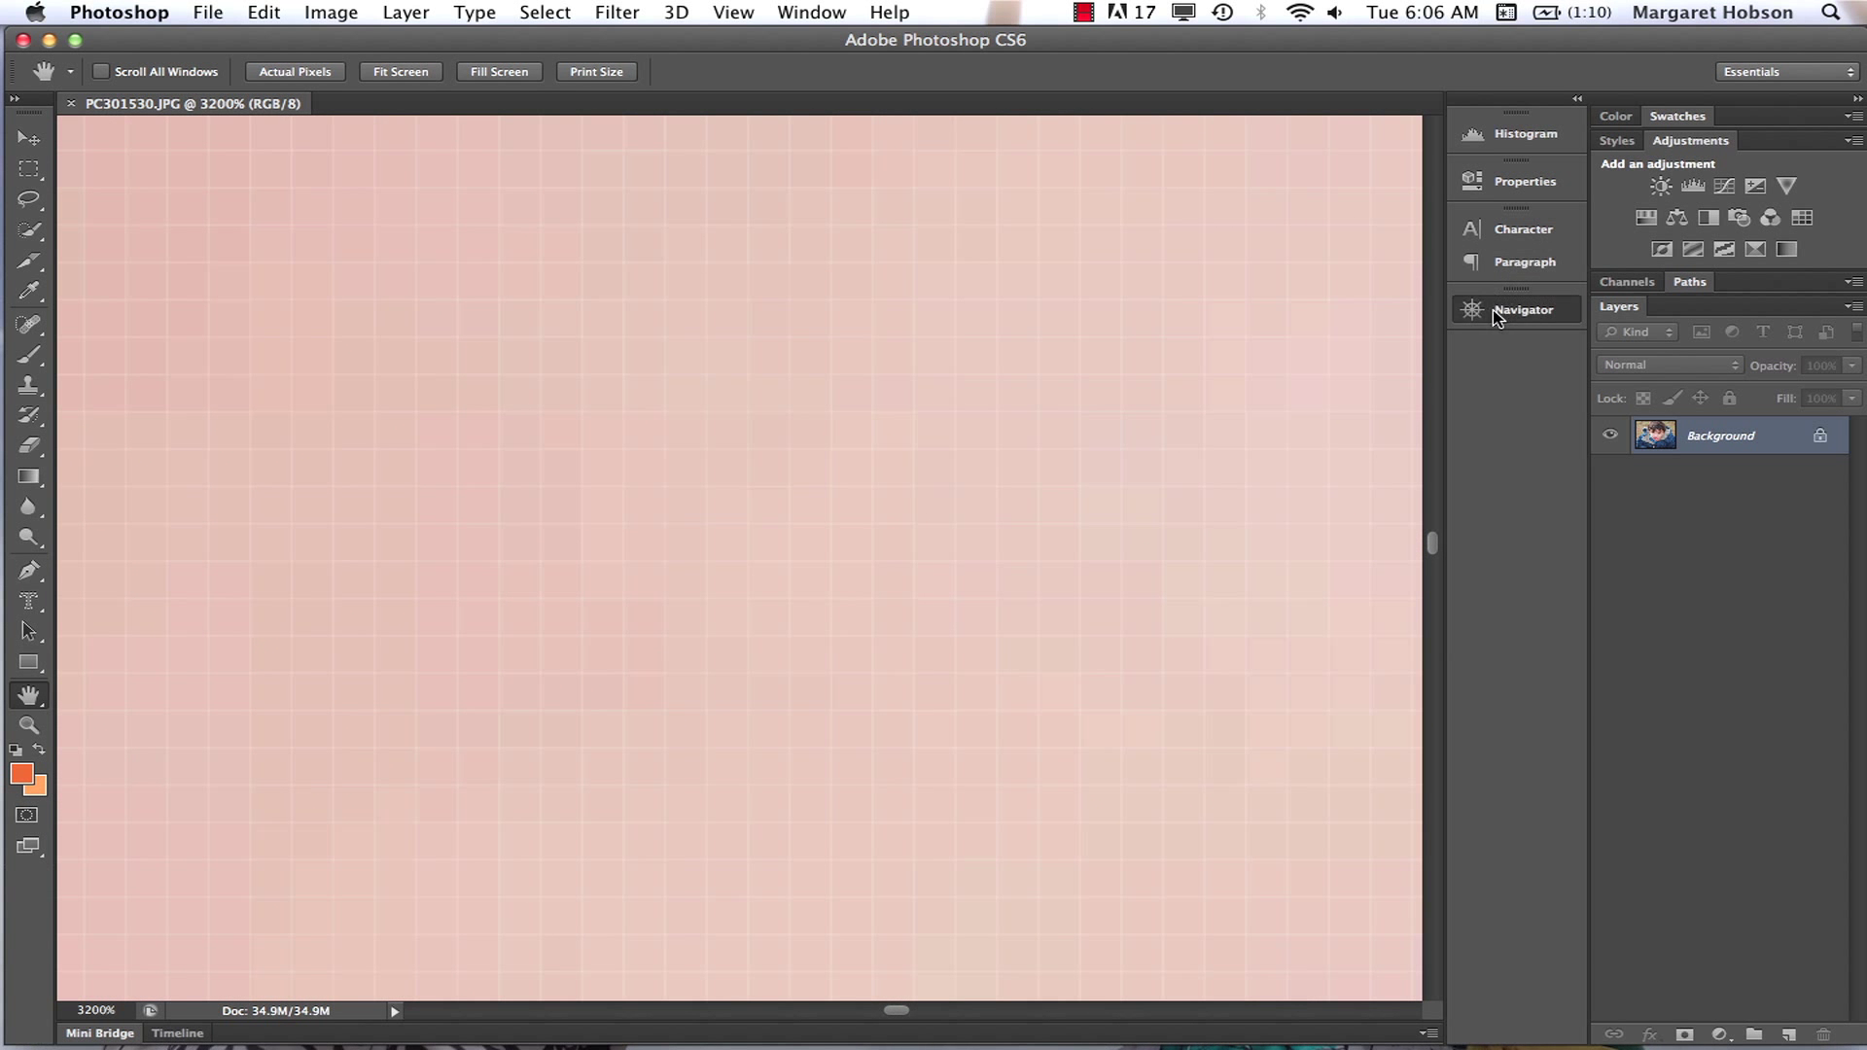
pyautogui.click(1492, 309)
pyautogui.click(1317, 350)
pyautogui.moveTo(1317, 350)
pyautogui.mouseDown()
pyautogui.moveTo(1358, 394)
pyautogui.moveTo(1303, 357)
pyautogui.mouseUp()
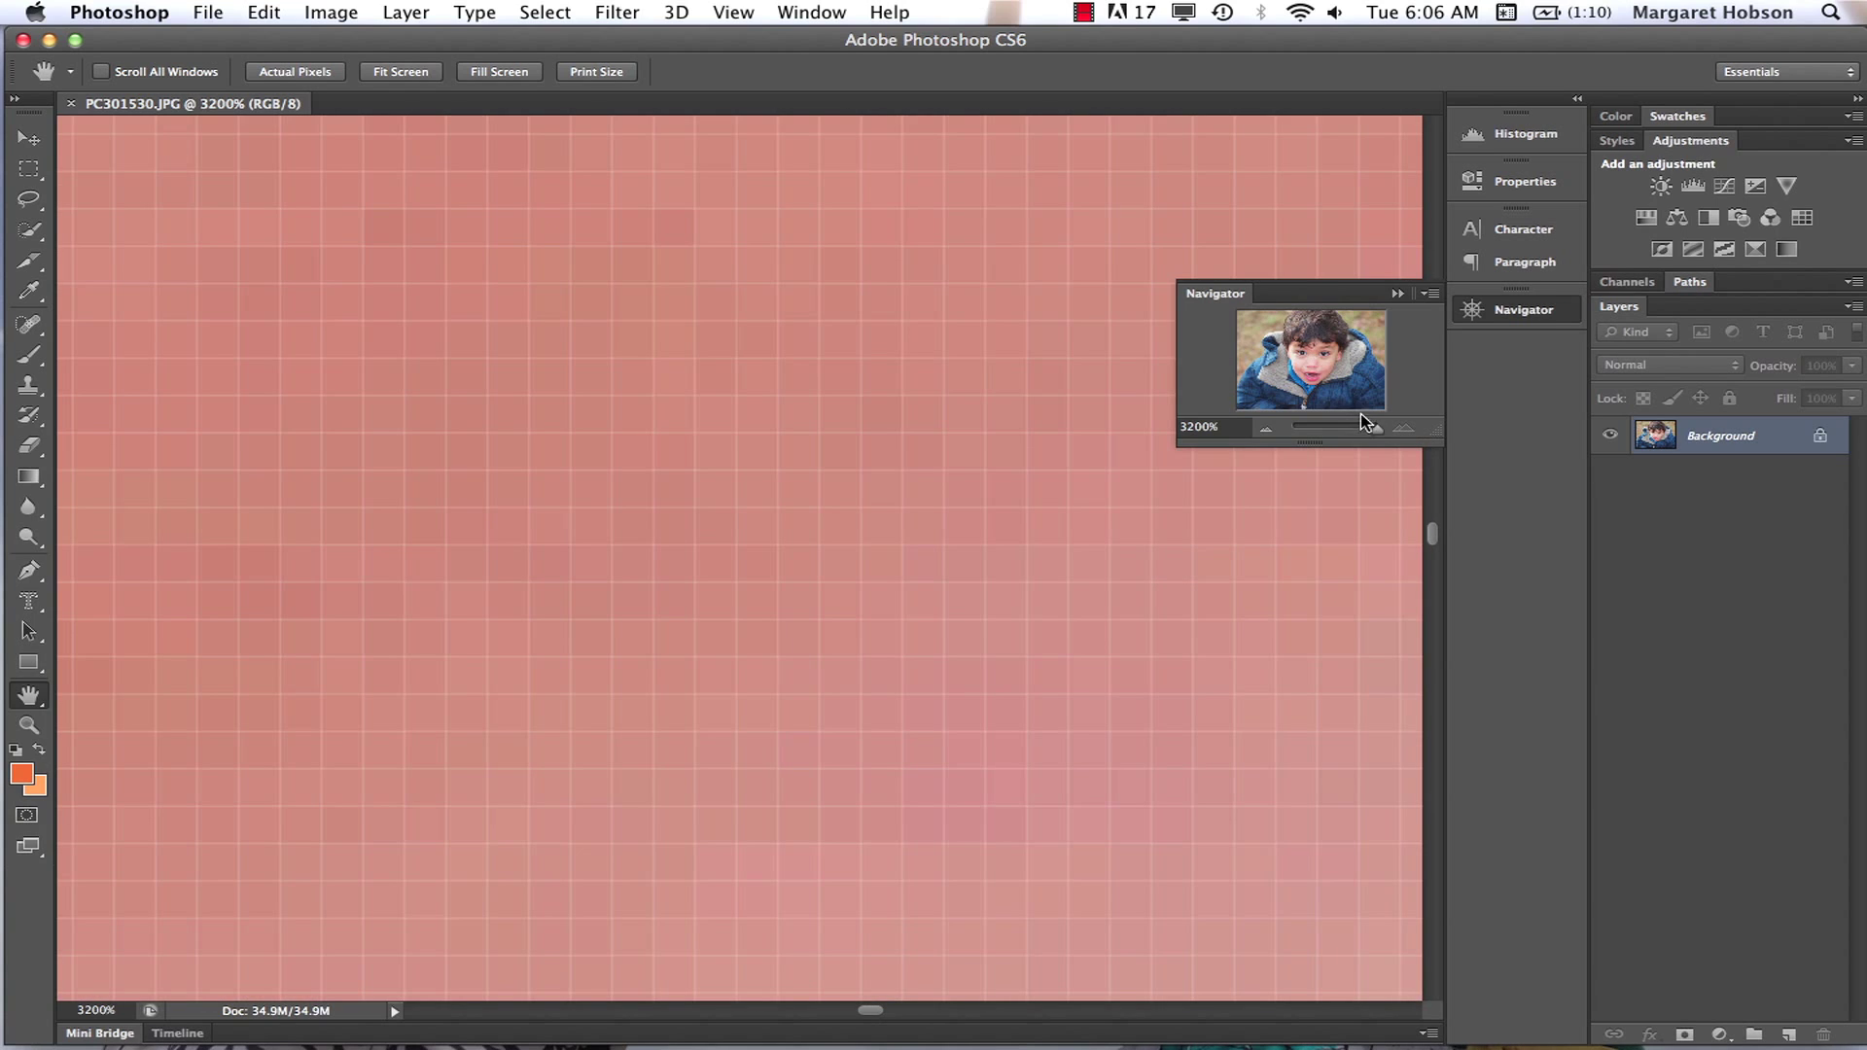
pyautogui.moveTo(1376, 429); pyautogui.dragTo(1334, 430)
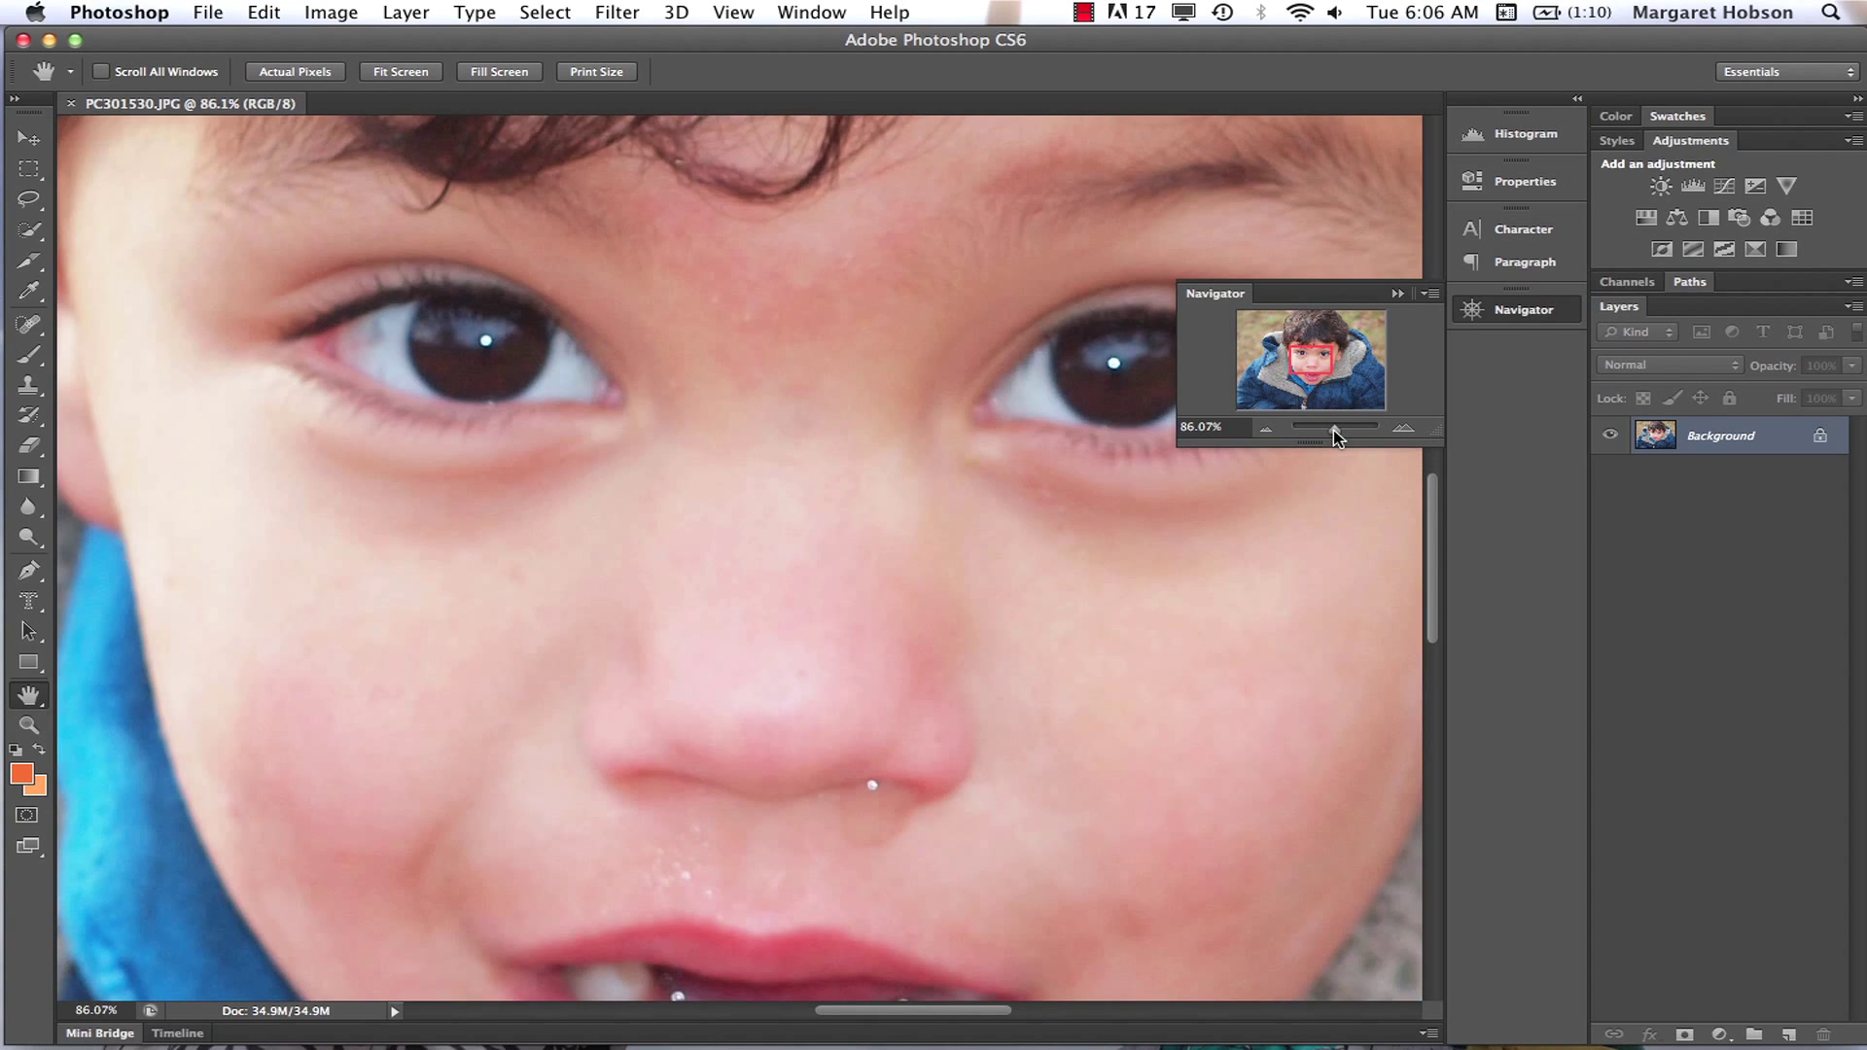
pyautogui.moveTo(1092, 379); pyautogui.dragTo(925, 454)
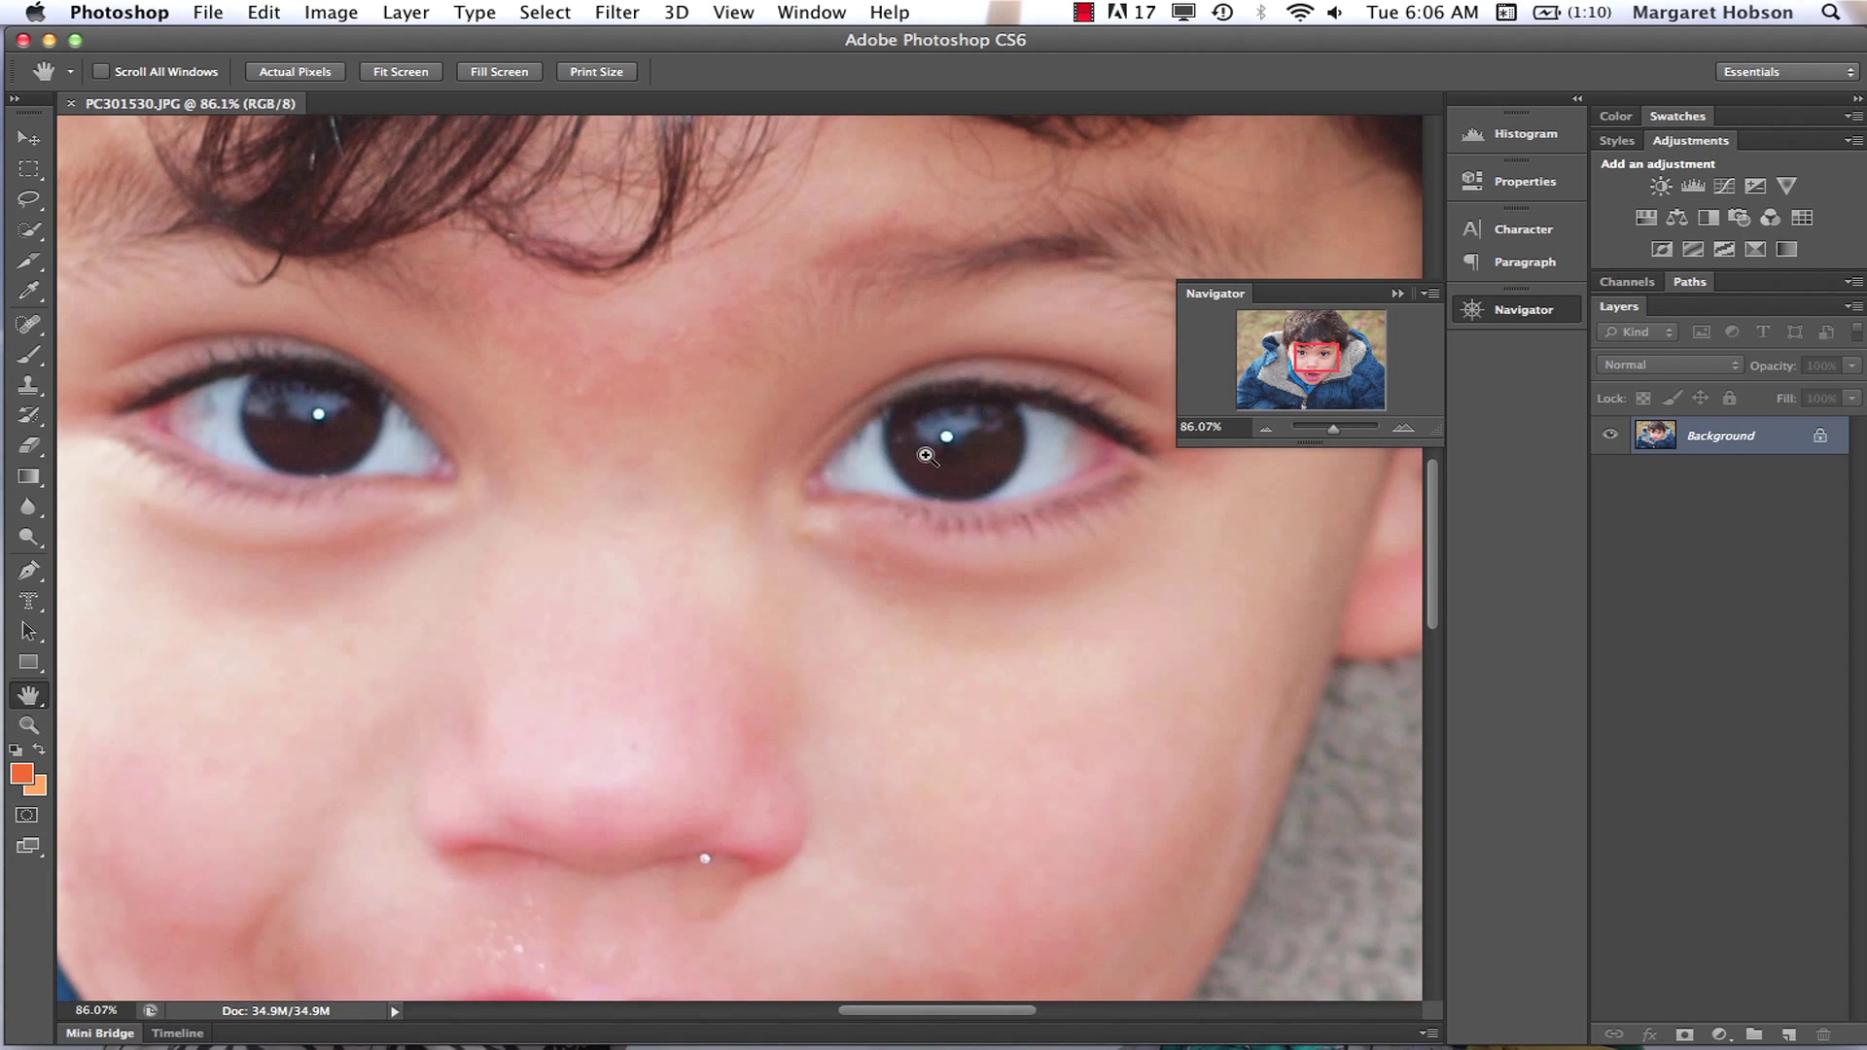
pyautogui.press('super+equal')
pyautogui.press('super+equal')
pyautogui.moveTo(982, 338); pyautogui.dragTo(707, 538)
pyautogui.moveTo(958, 351); pyautogui.dragTo(889, 559)
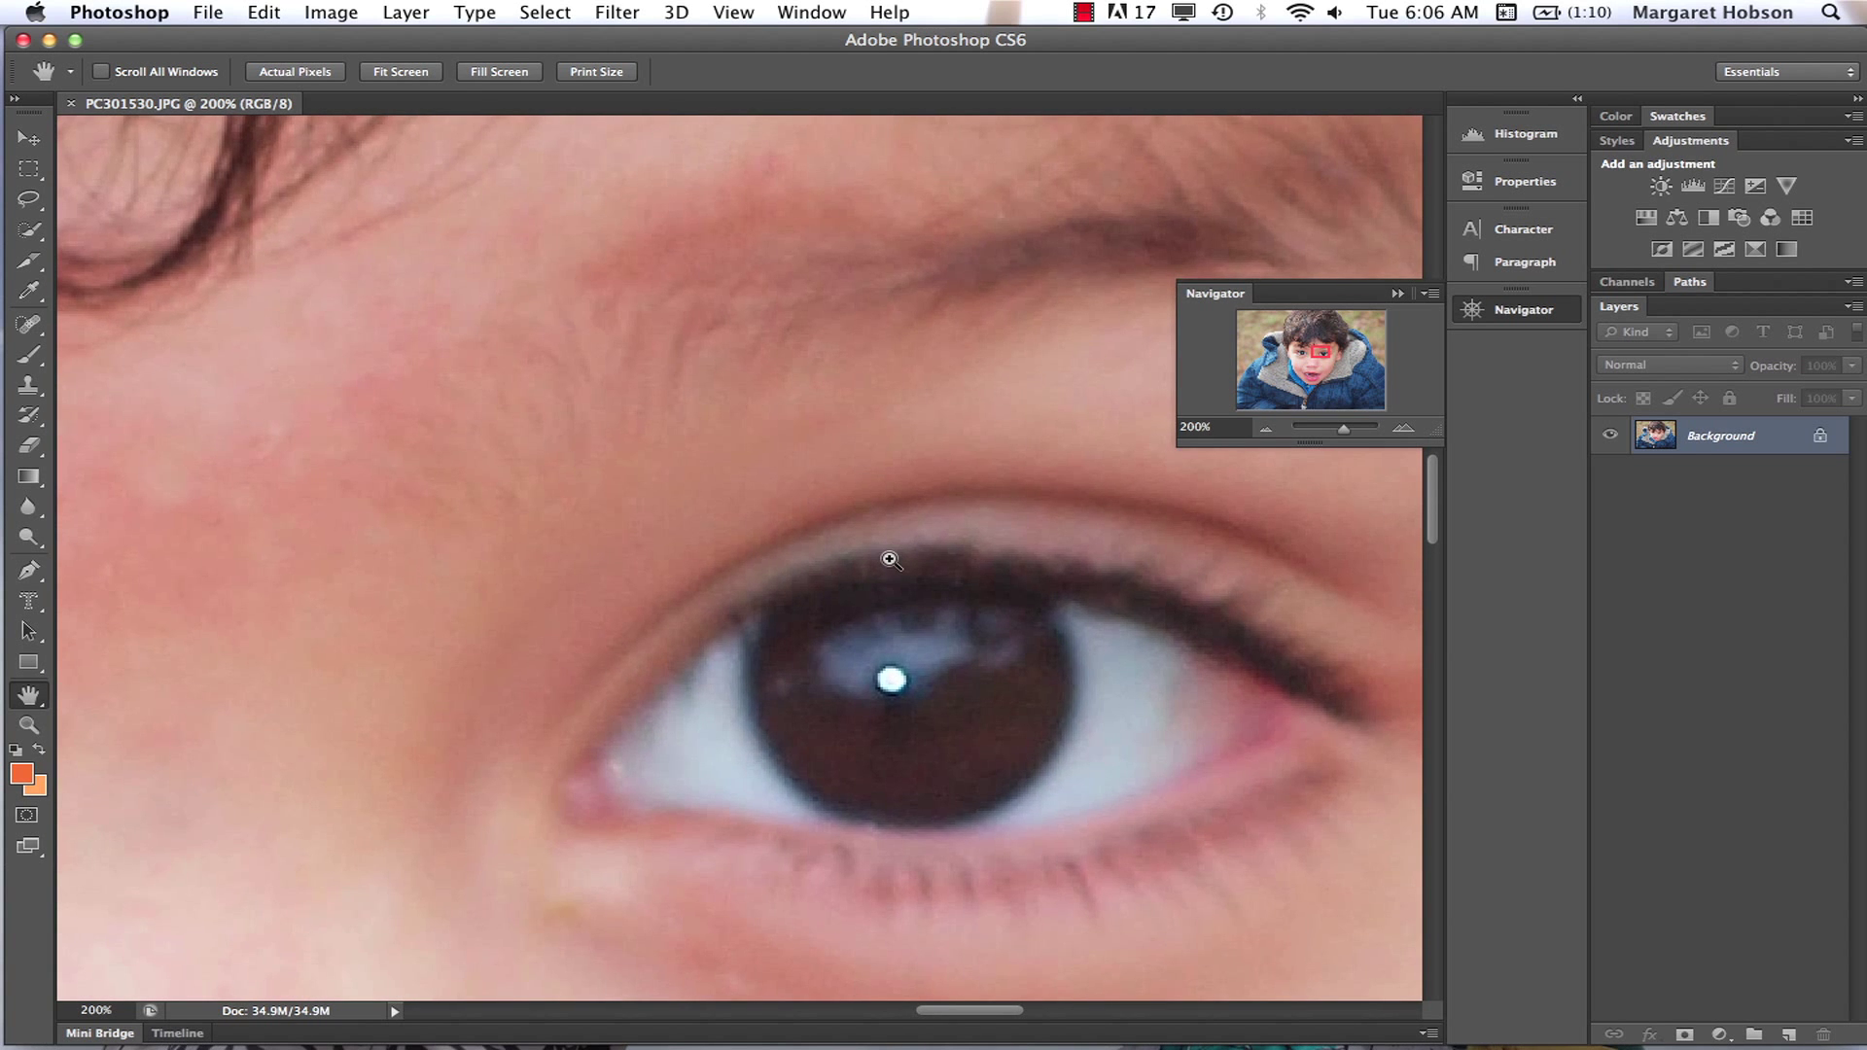
pyautogui.press('super+equal')
pyautogui.press('super+equal')
pyautogui.press('super+equal')
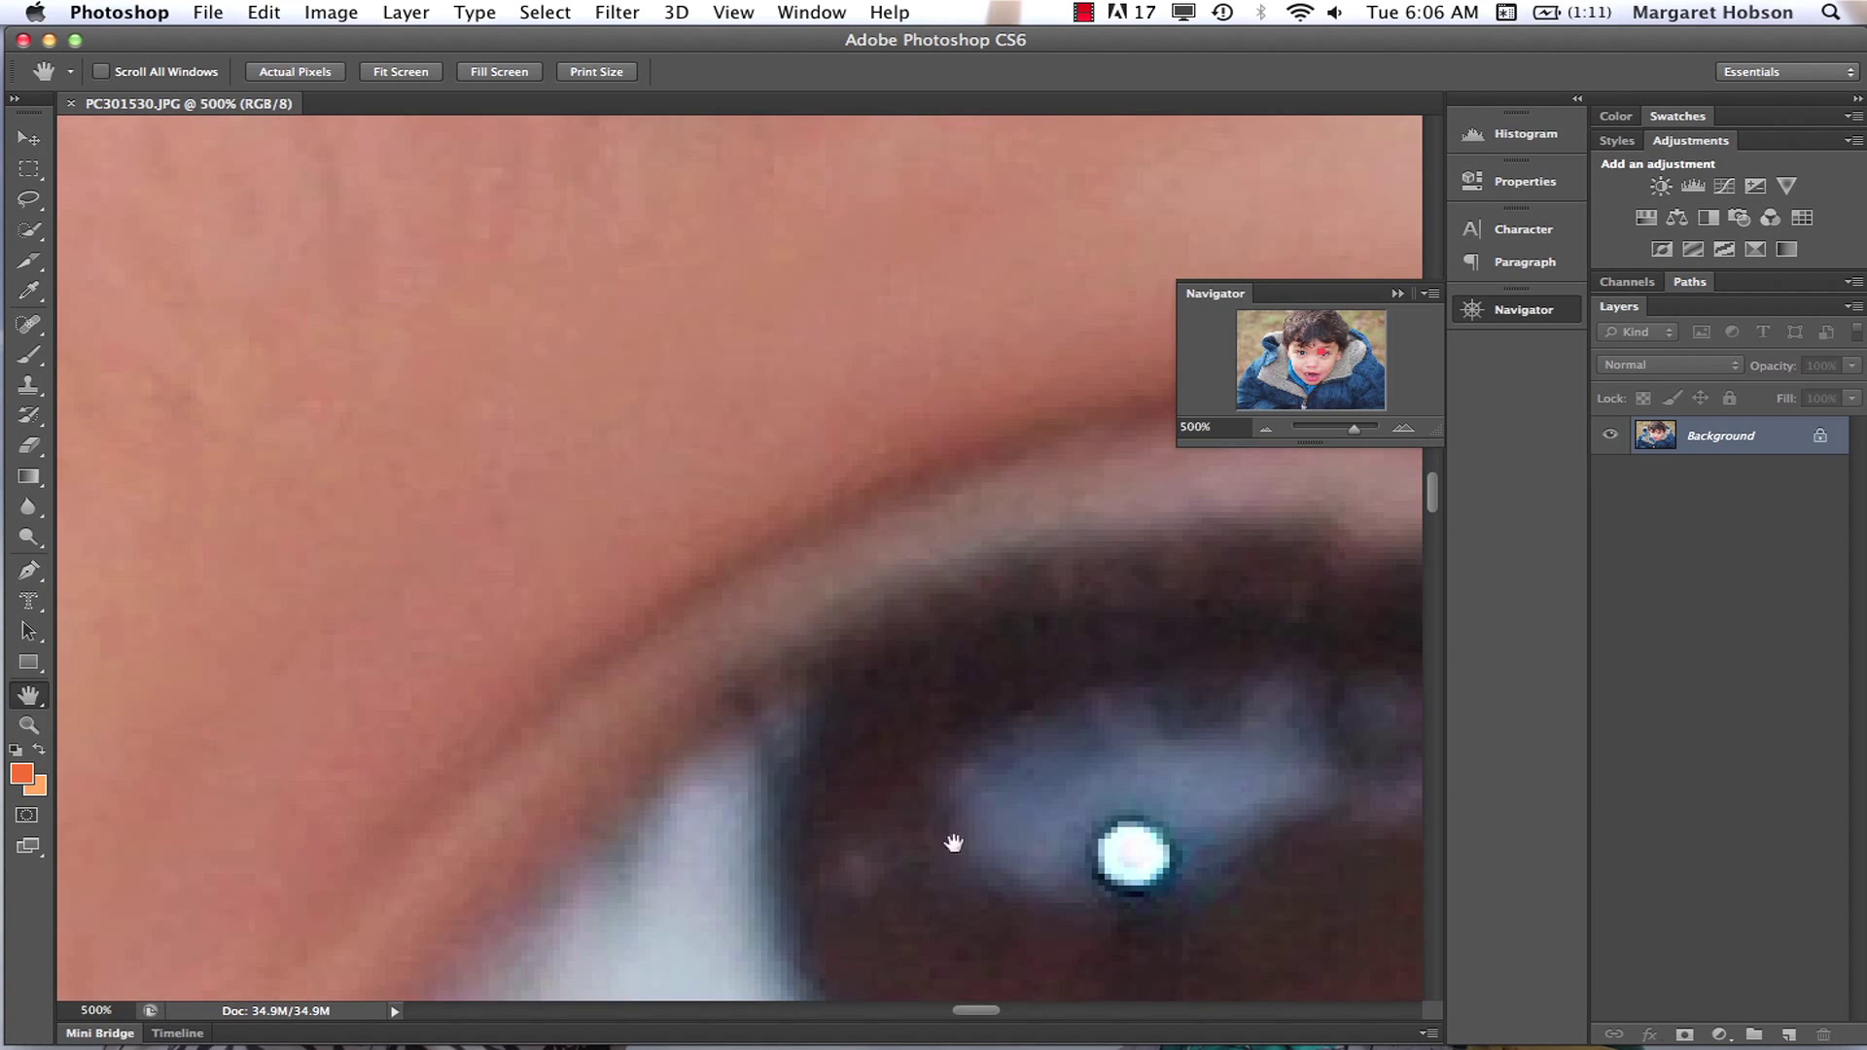
pyautogui.moveTo(954, 854); pyautogui.dragTo(695, 582)
pyautogui.press('super+equal')
pyautogui.press('super+equal')
pyautogui.press('super+equal')
pyautogui.press('super+equal')
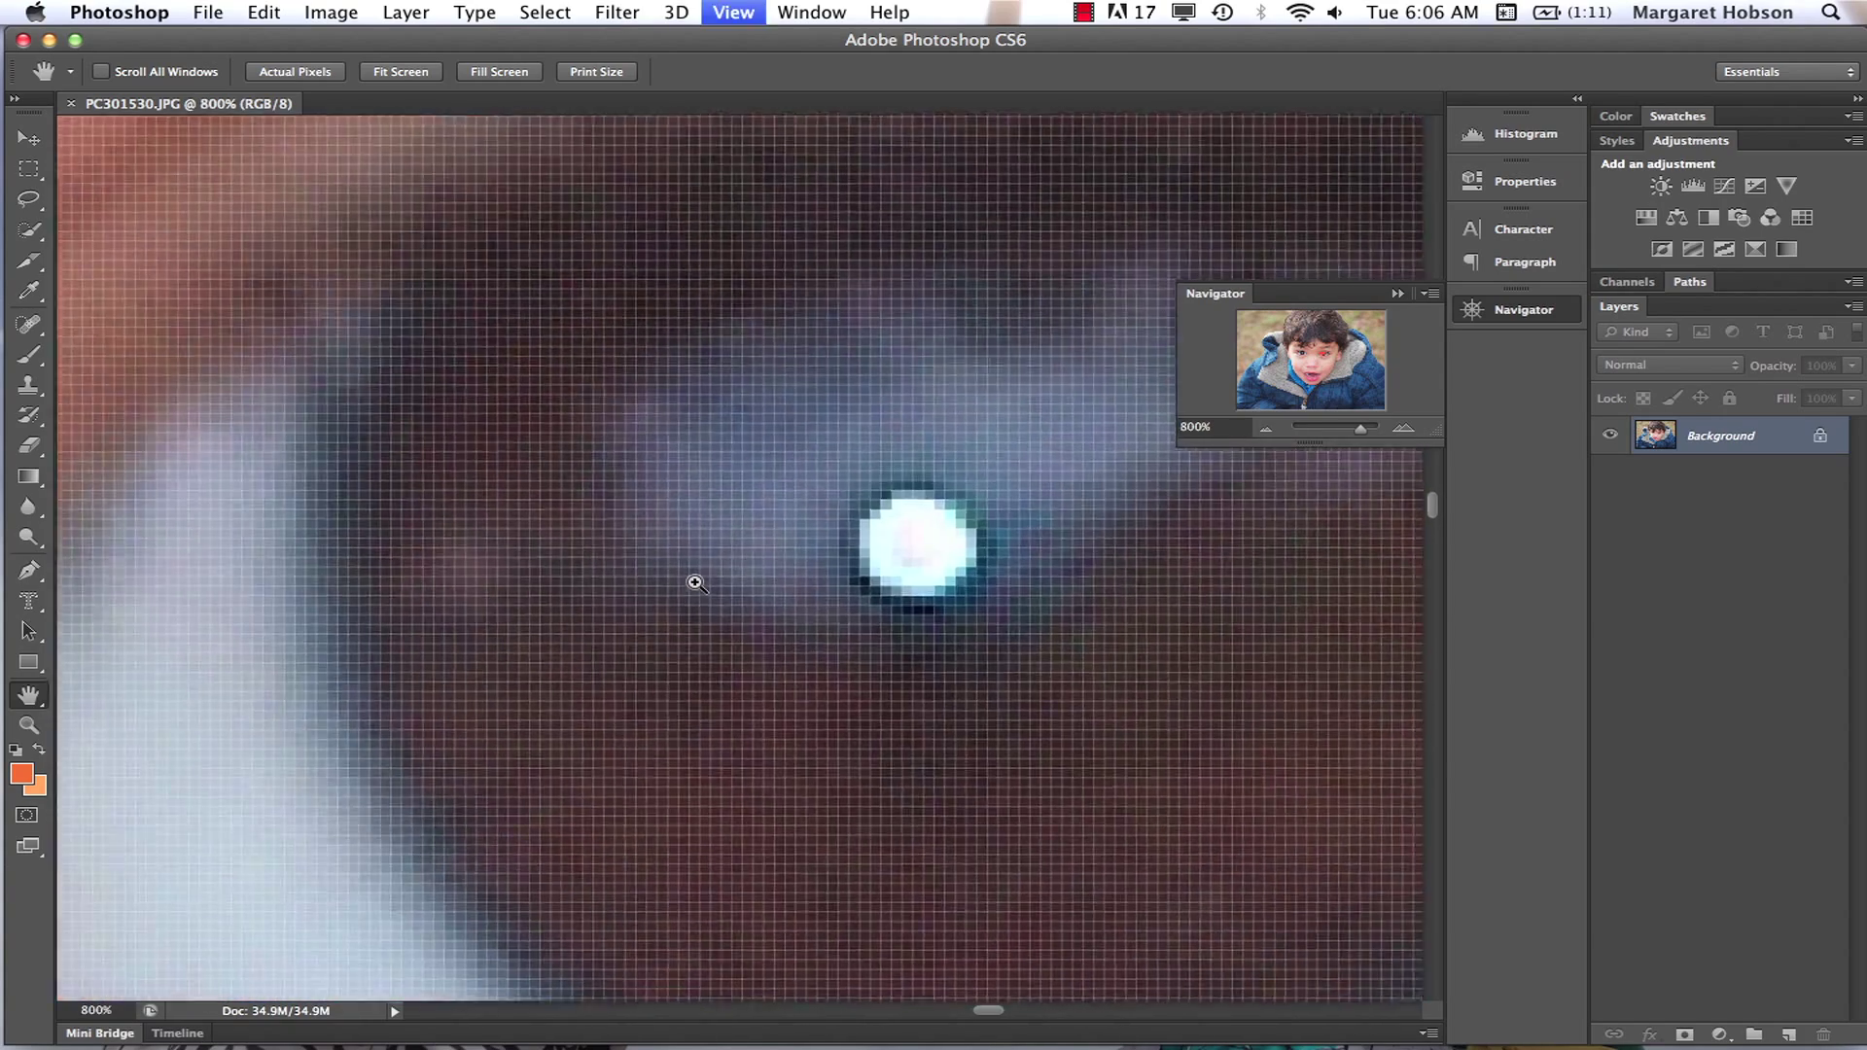
pyautogui.press('super+equal')
pyautogui.hscroll(10, 846, 680)
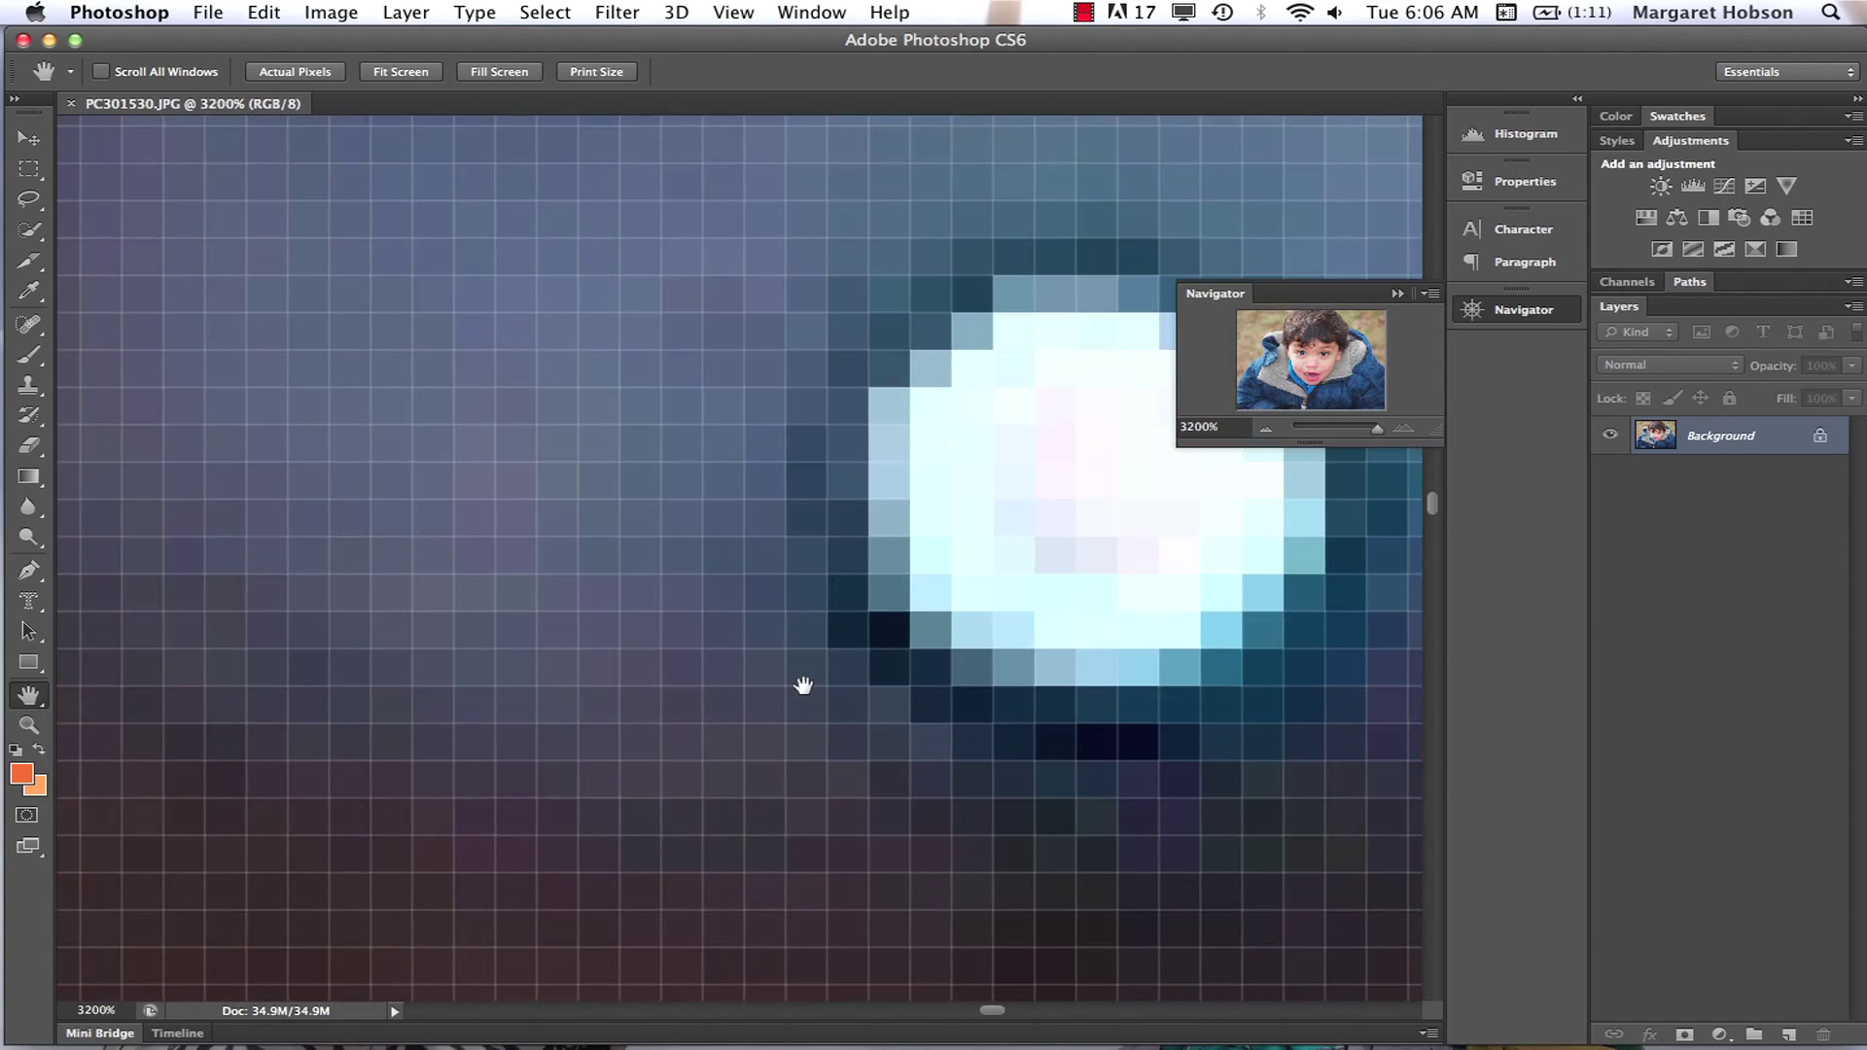
pyautogui.hscroll(5, 777, 577)
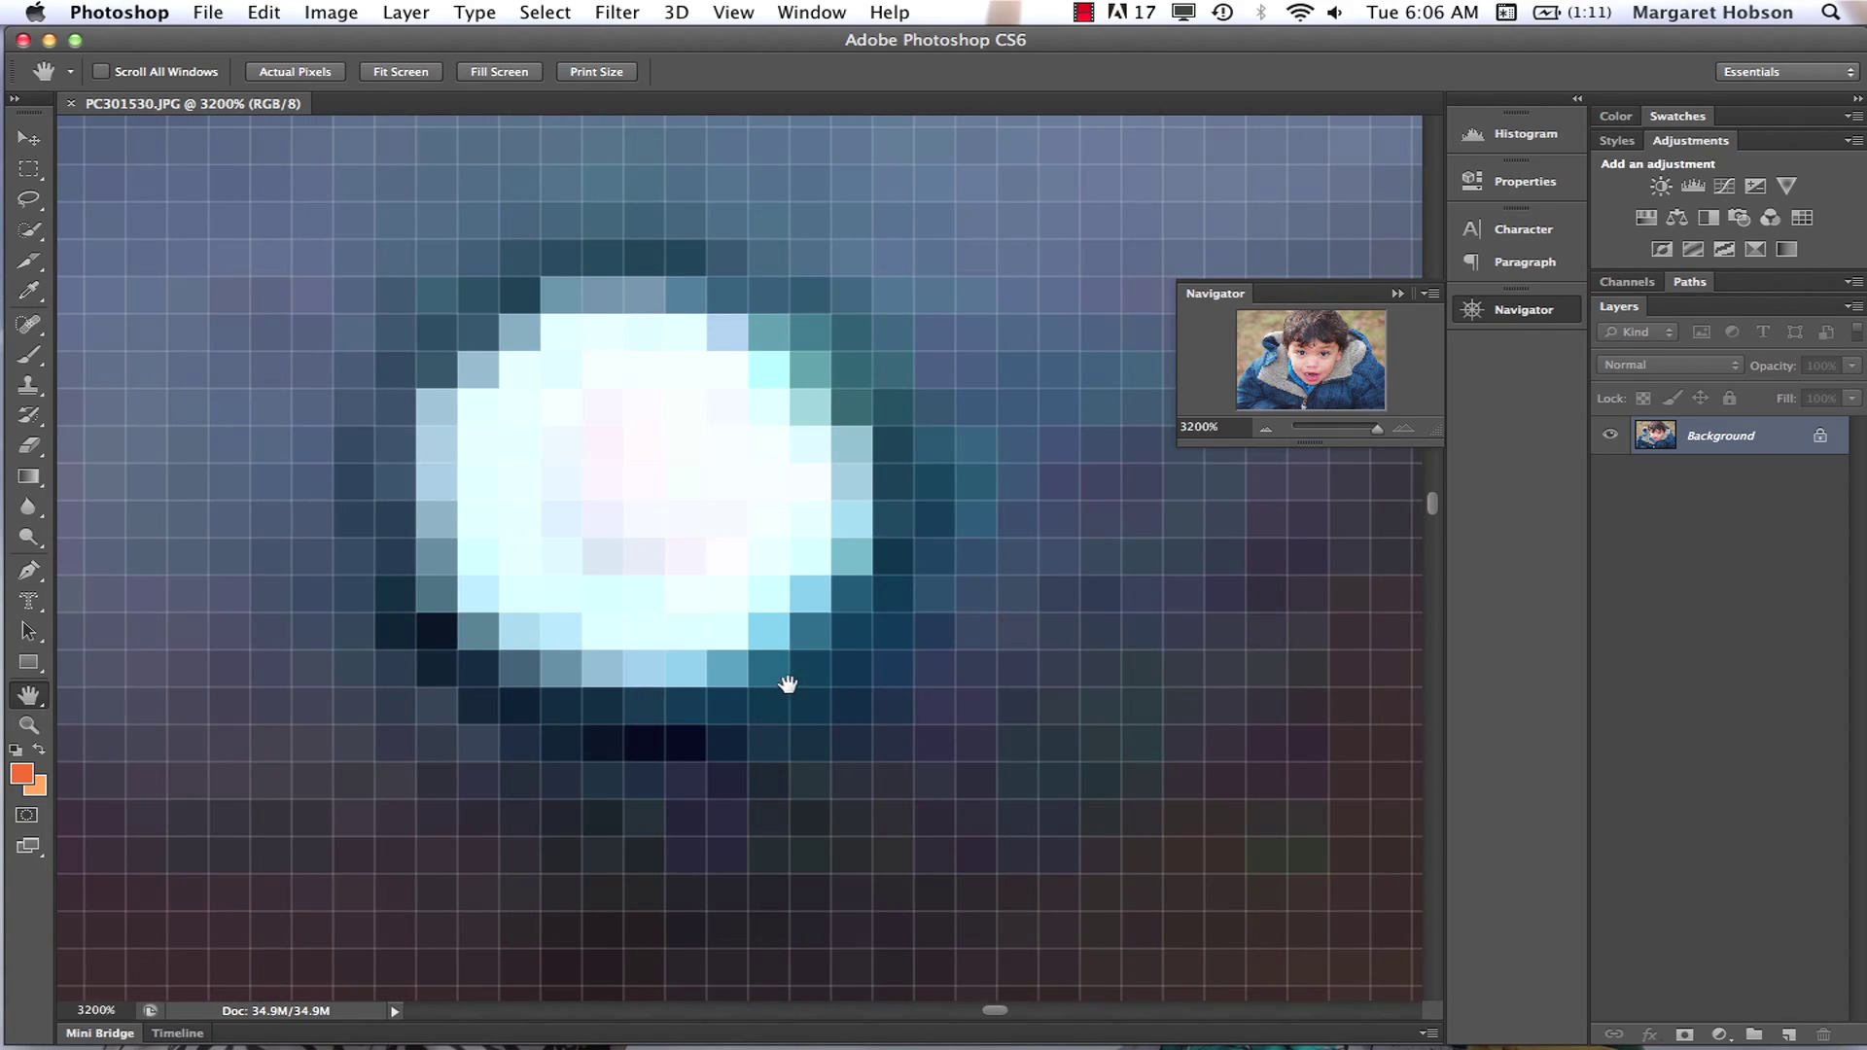
pyautogui.press('super+minus')
pyautogui.press('super+minus')
pyautogui.press('super+minus')
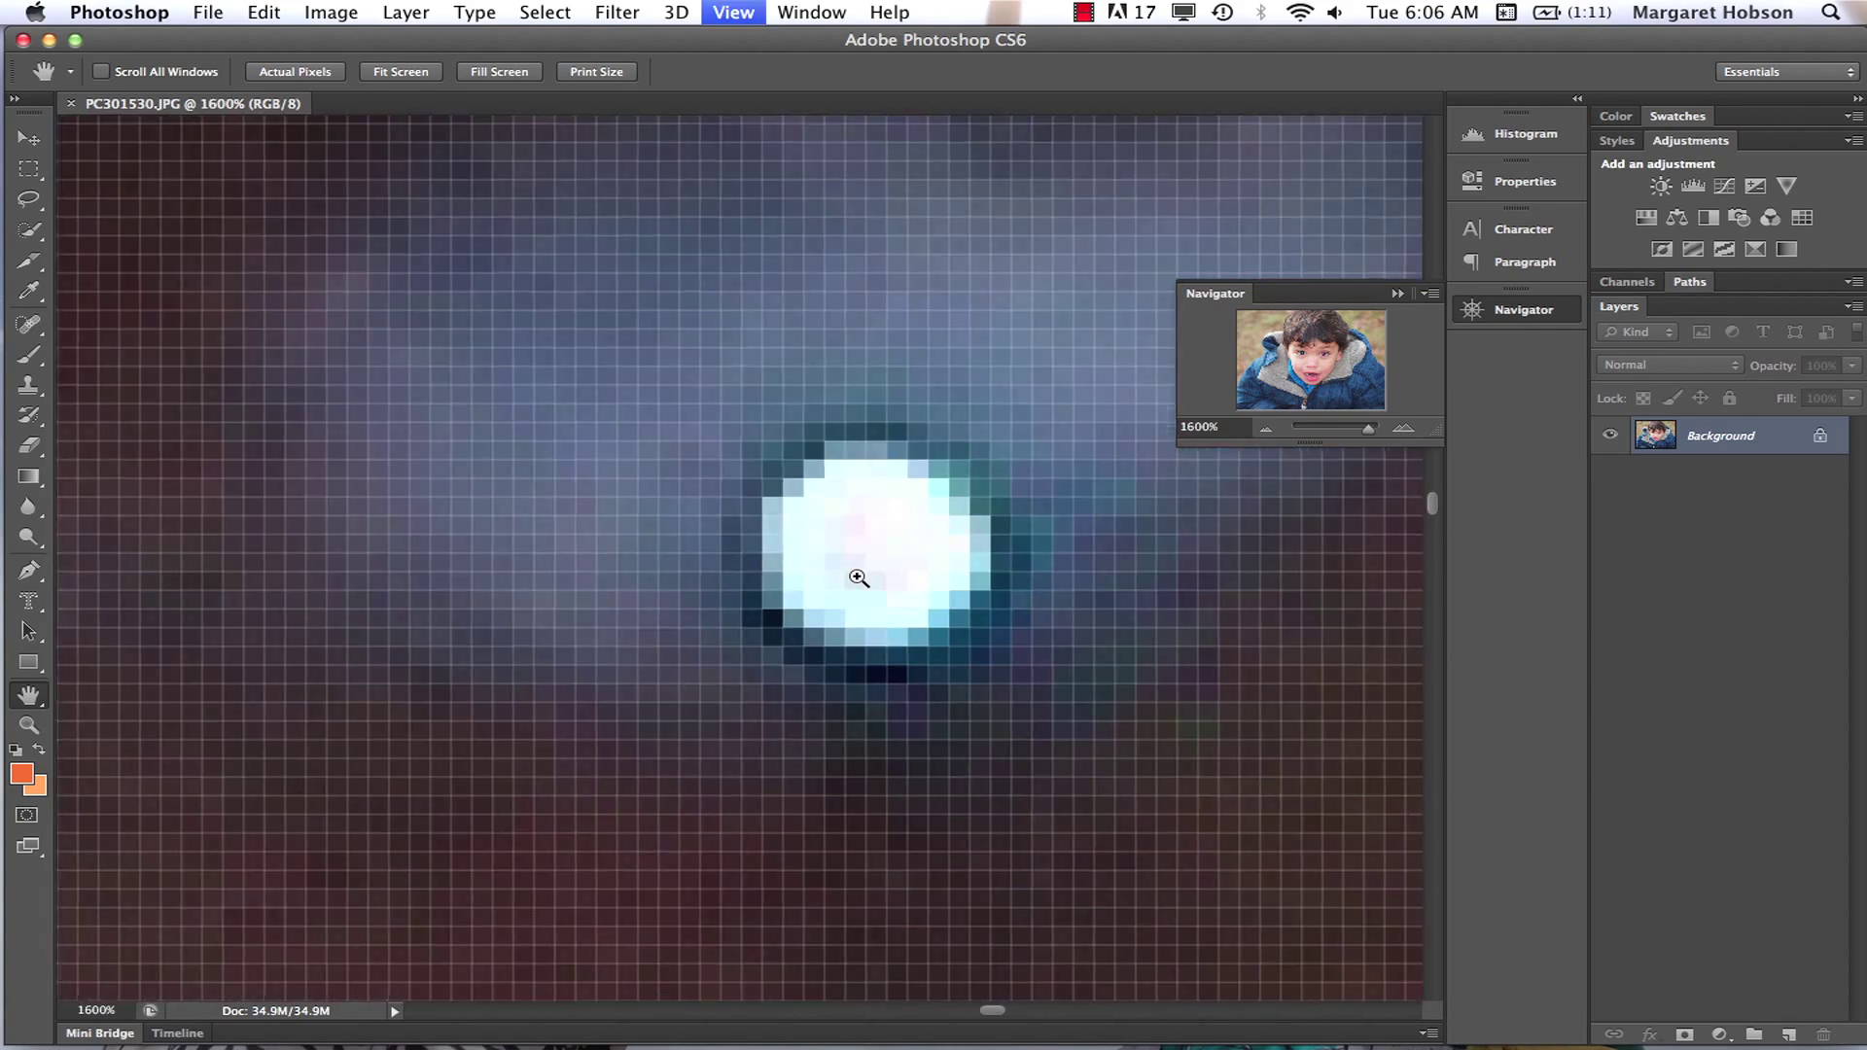
pyautogui.press('super+minus')
pyautogui.press('super+minus')
pyautogui.press('super+minus')
pyautogui.press('super+minus')
pyautogui.press('super+minus')
pyautogui.press('super+minus')
pyautogui.press('super+minus')
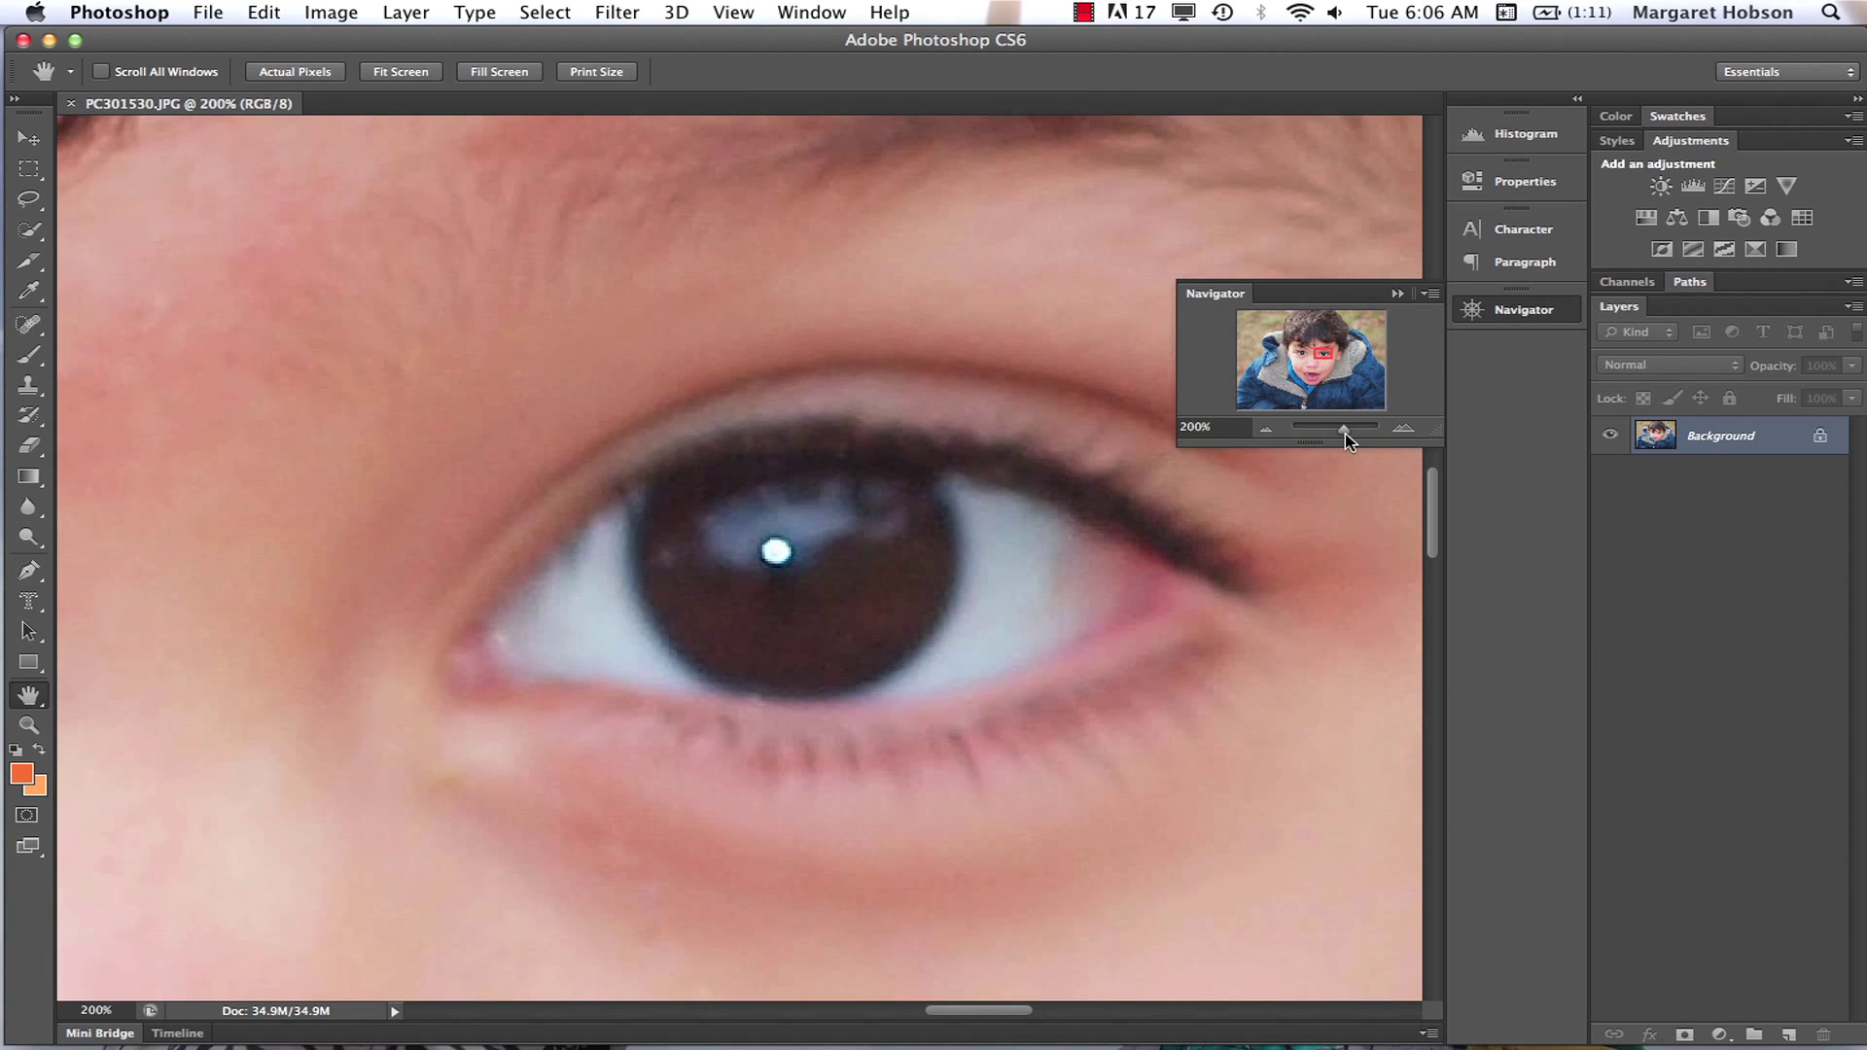
pyautogui.moveTo(1346, 435); pyautogui.dragTo(1329, 435)
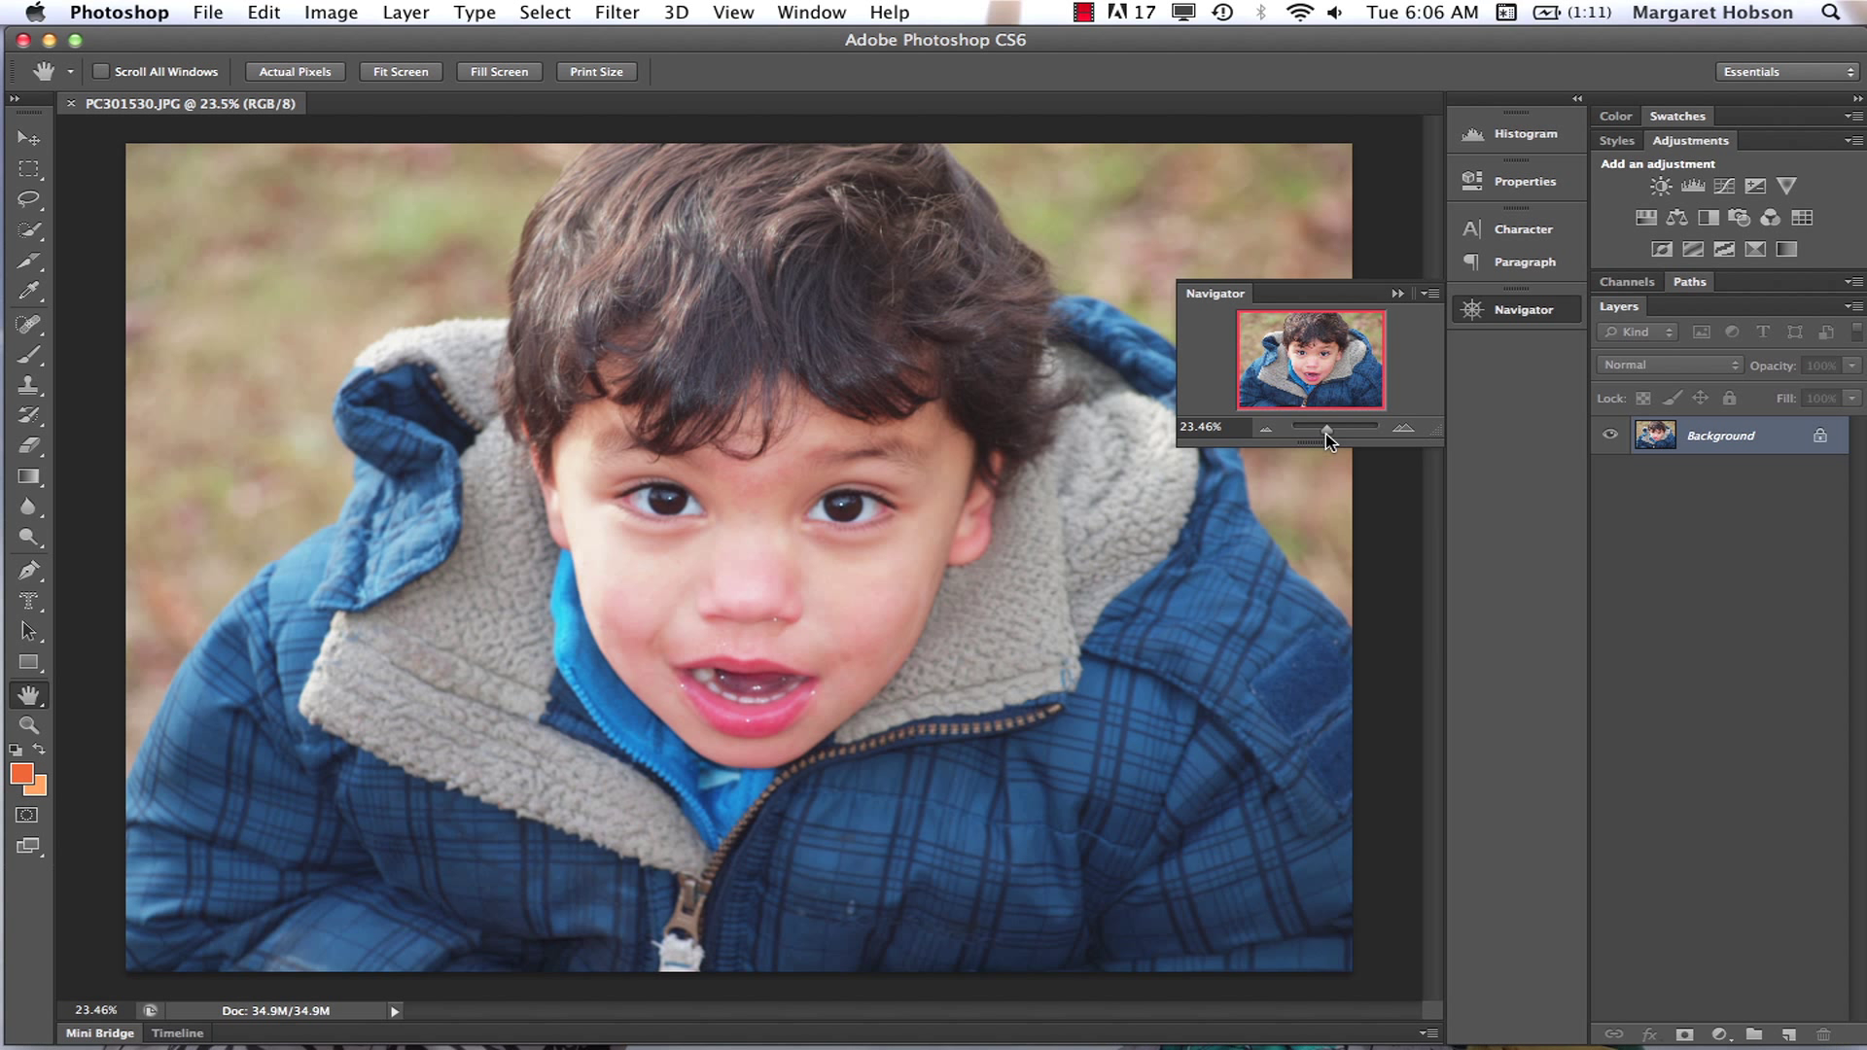
# - Collapse the overview thumbnail, then hide and re-show the Adjustments panel via the Window menu
pyautogui.click(1395, 293)
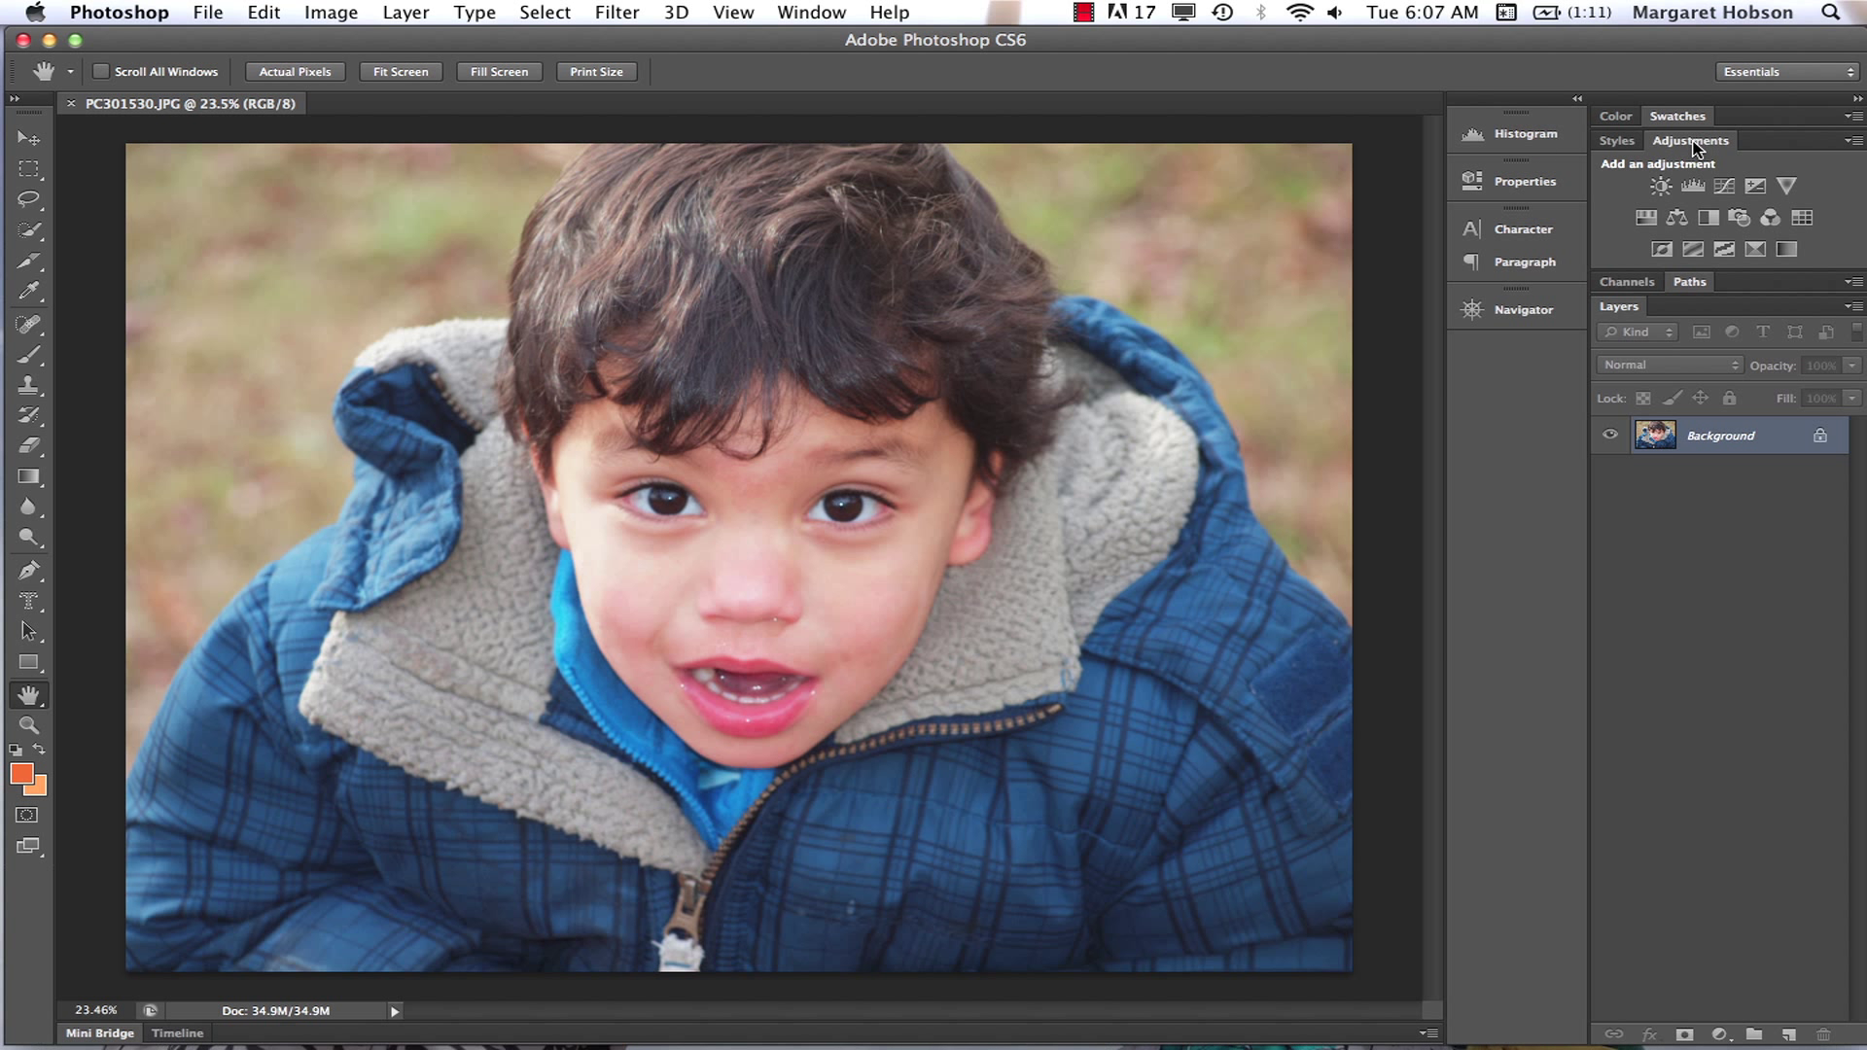
pyautogui.click(793, 11)
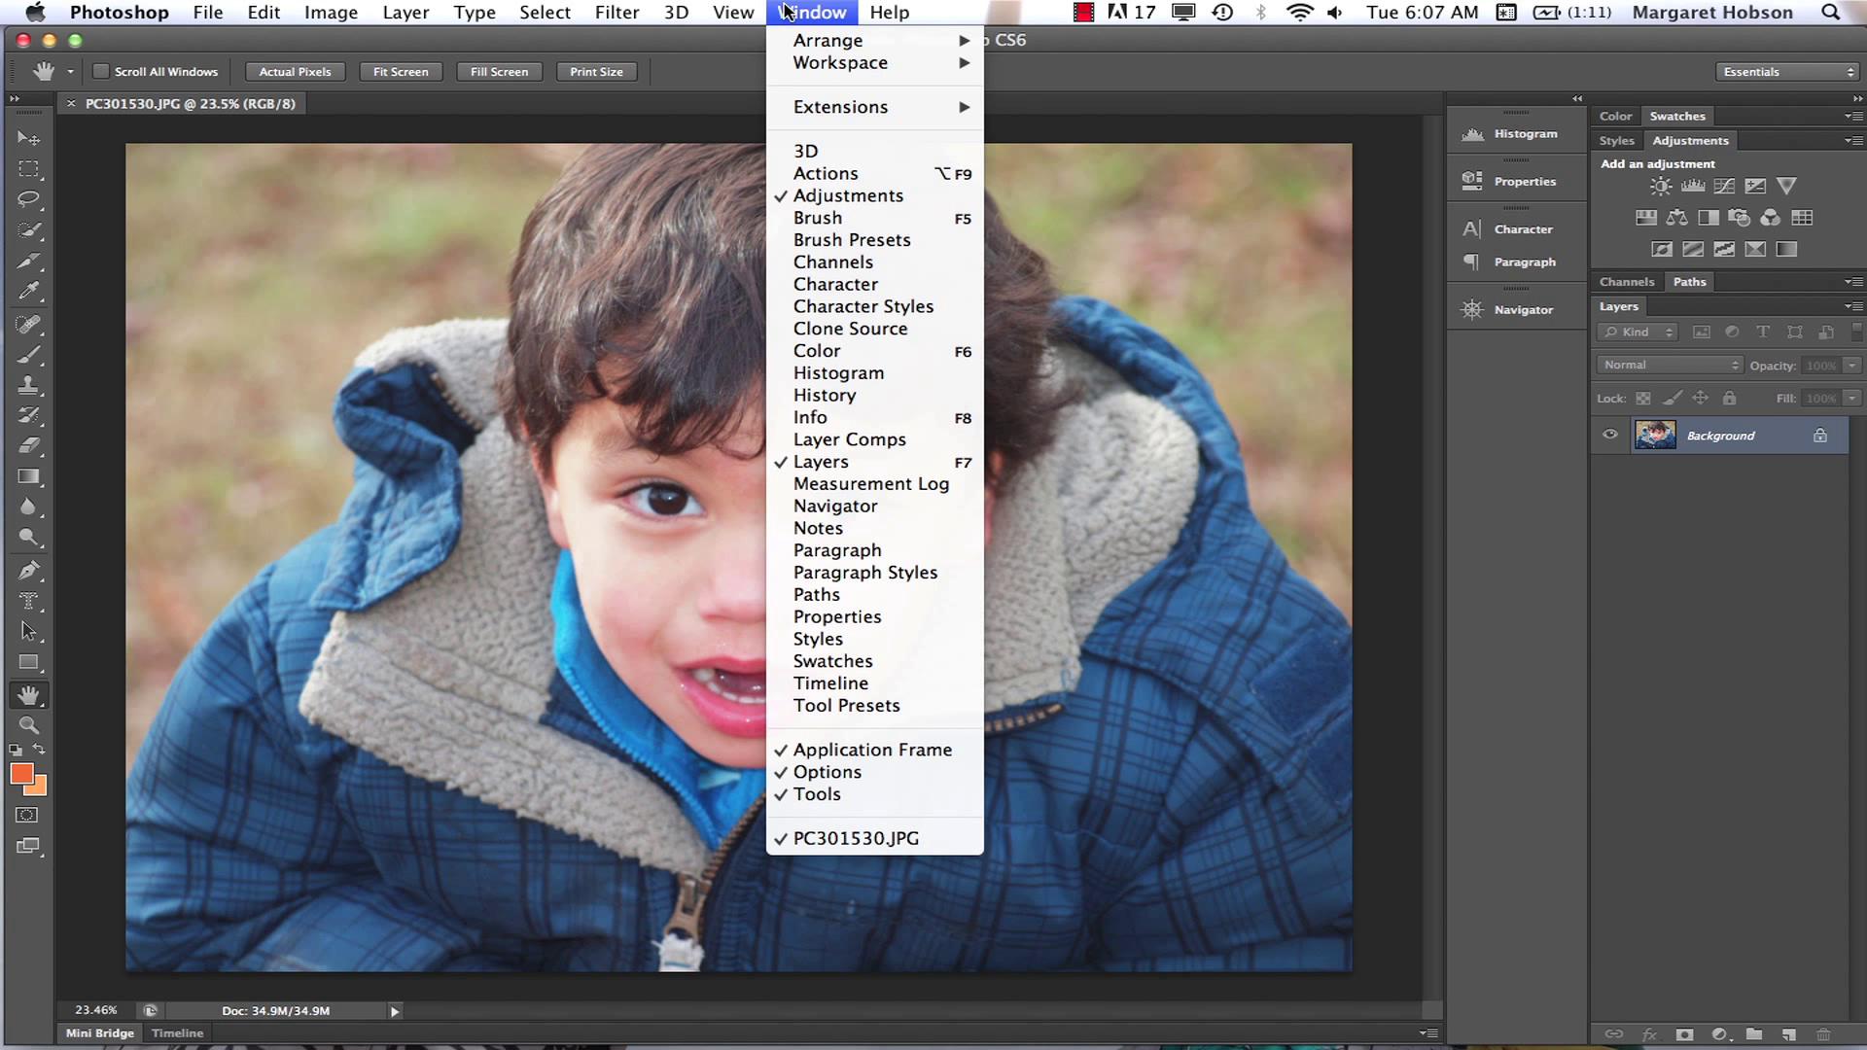
pyautogui.click(813, 194)
pyautogui.click(807, 12)
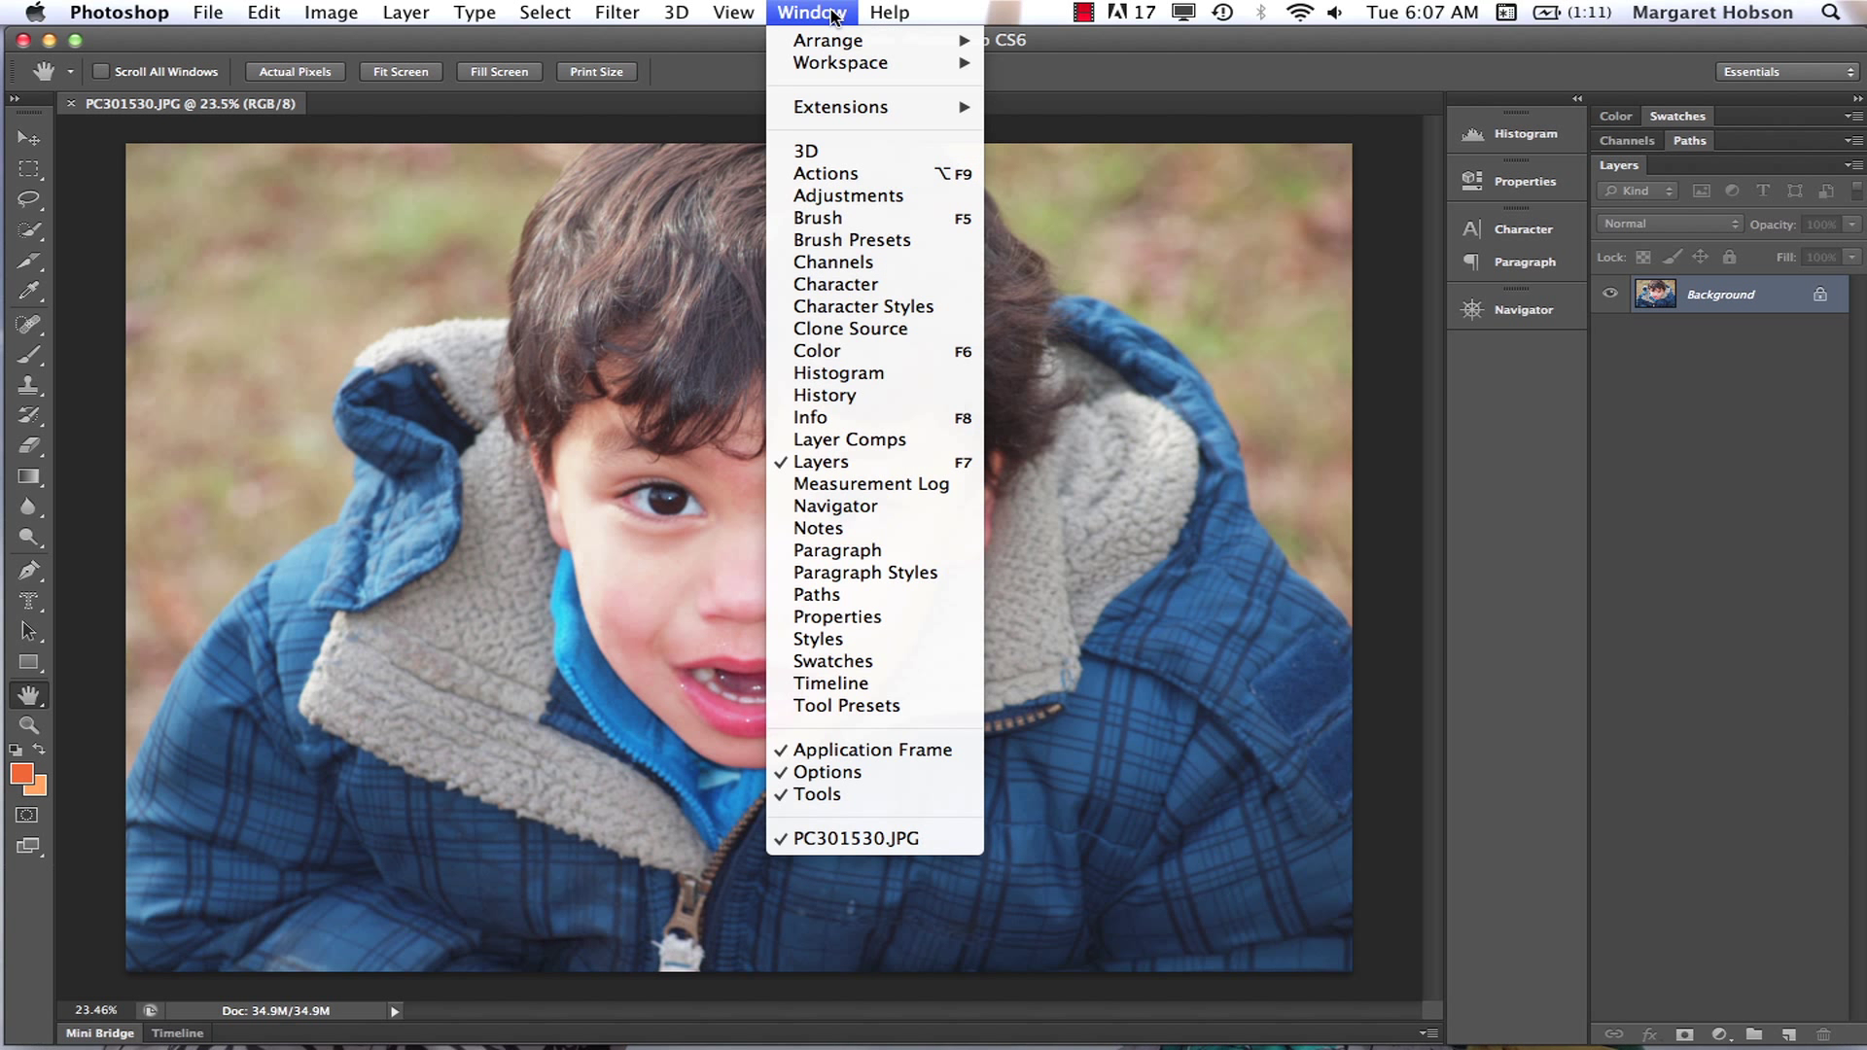
pyautogui.click(841, 191)
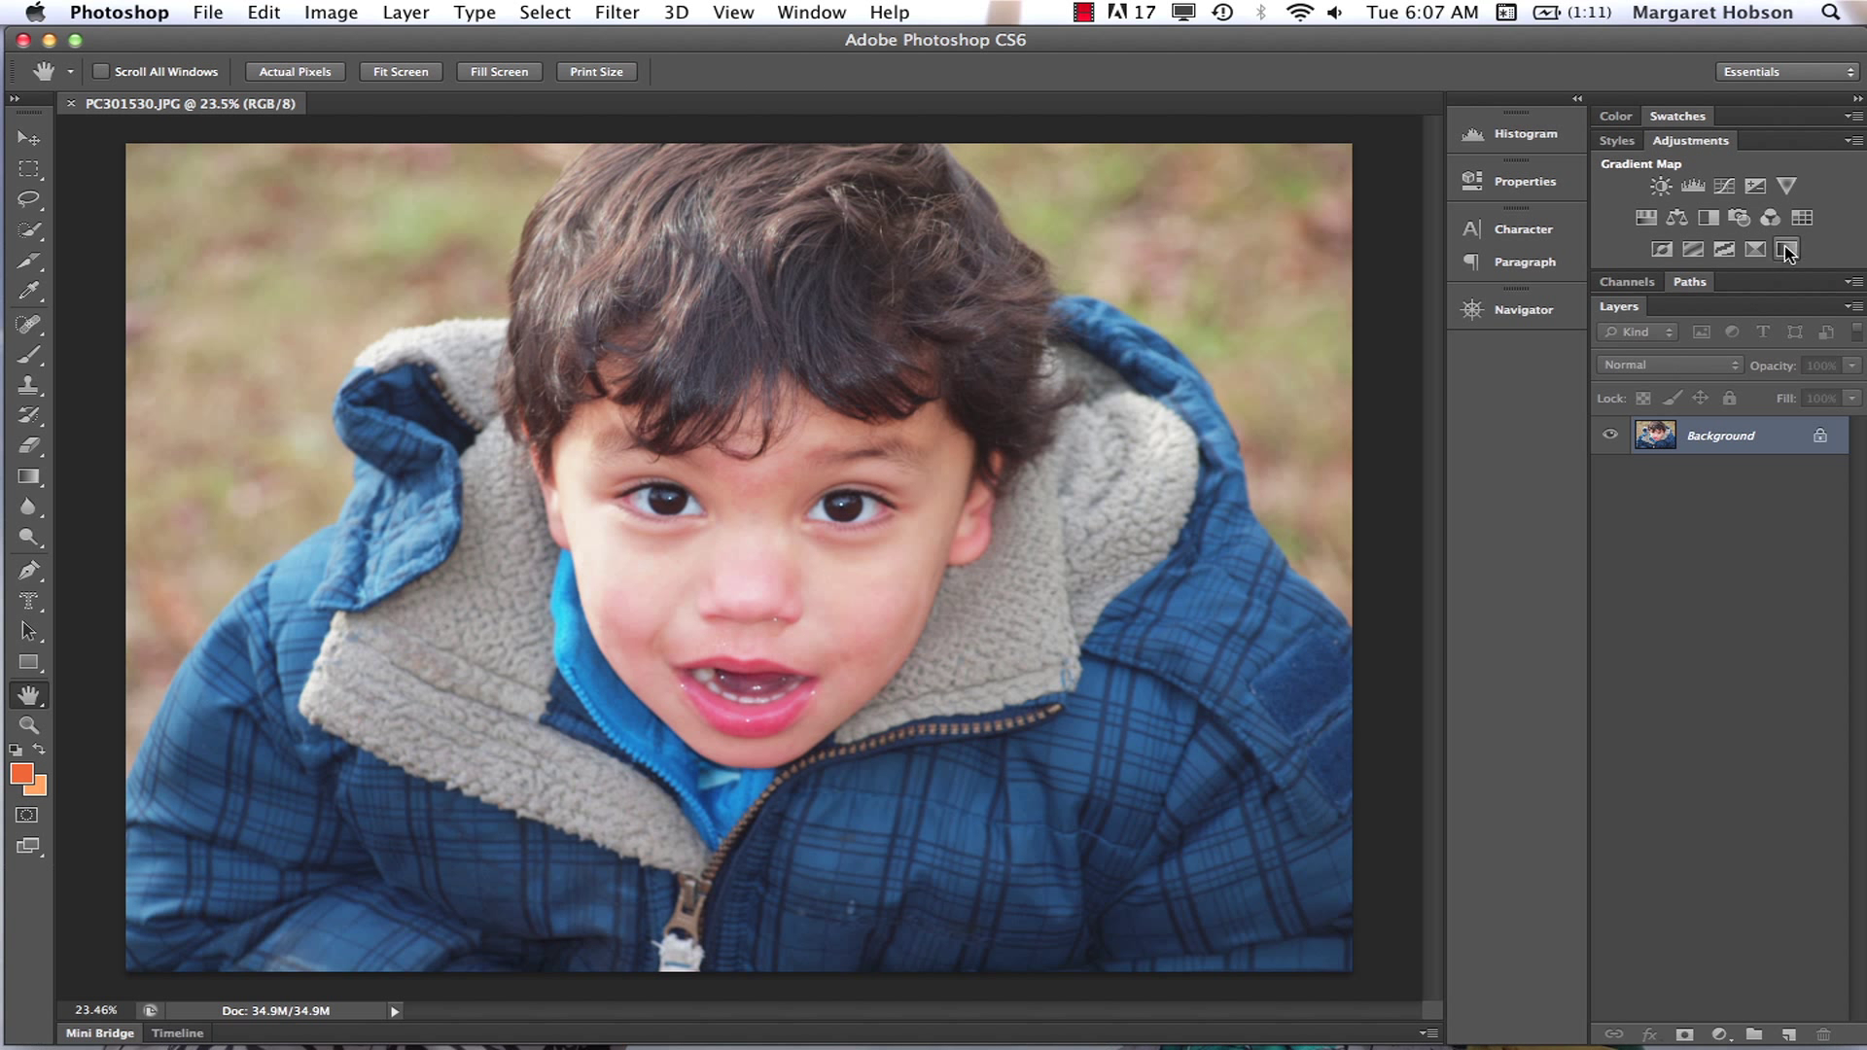
# - Add a Black & White layer, close the Properties panel, then add a second one with lower Reds
pyautogui.click(1708, 217)
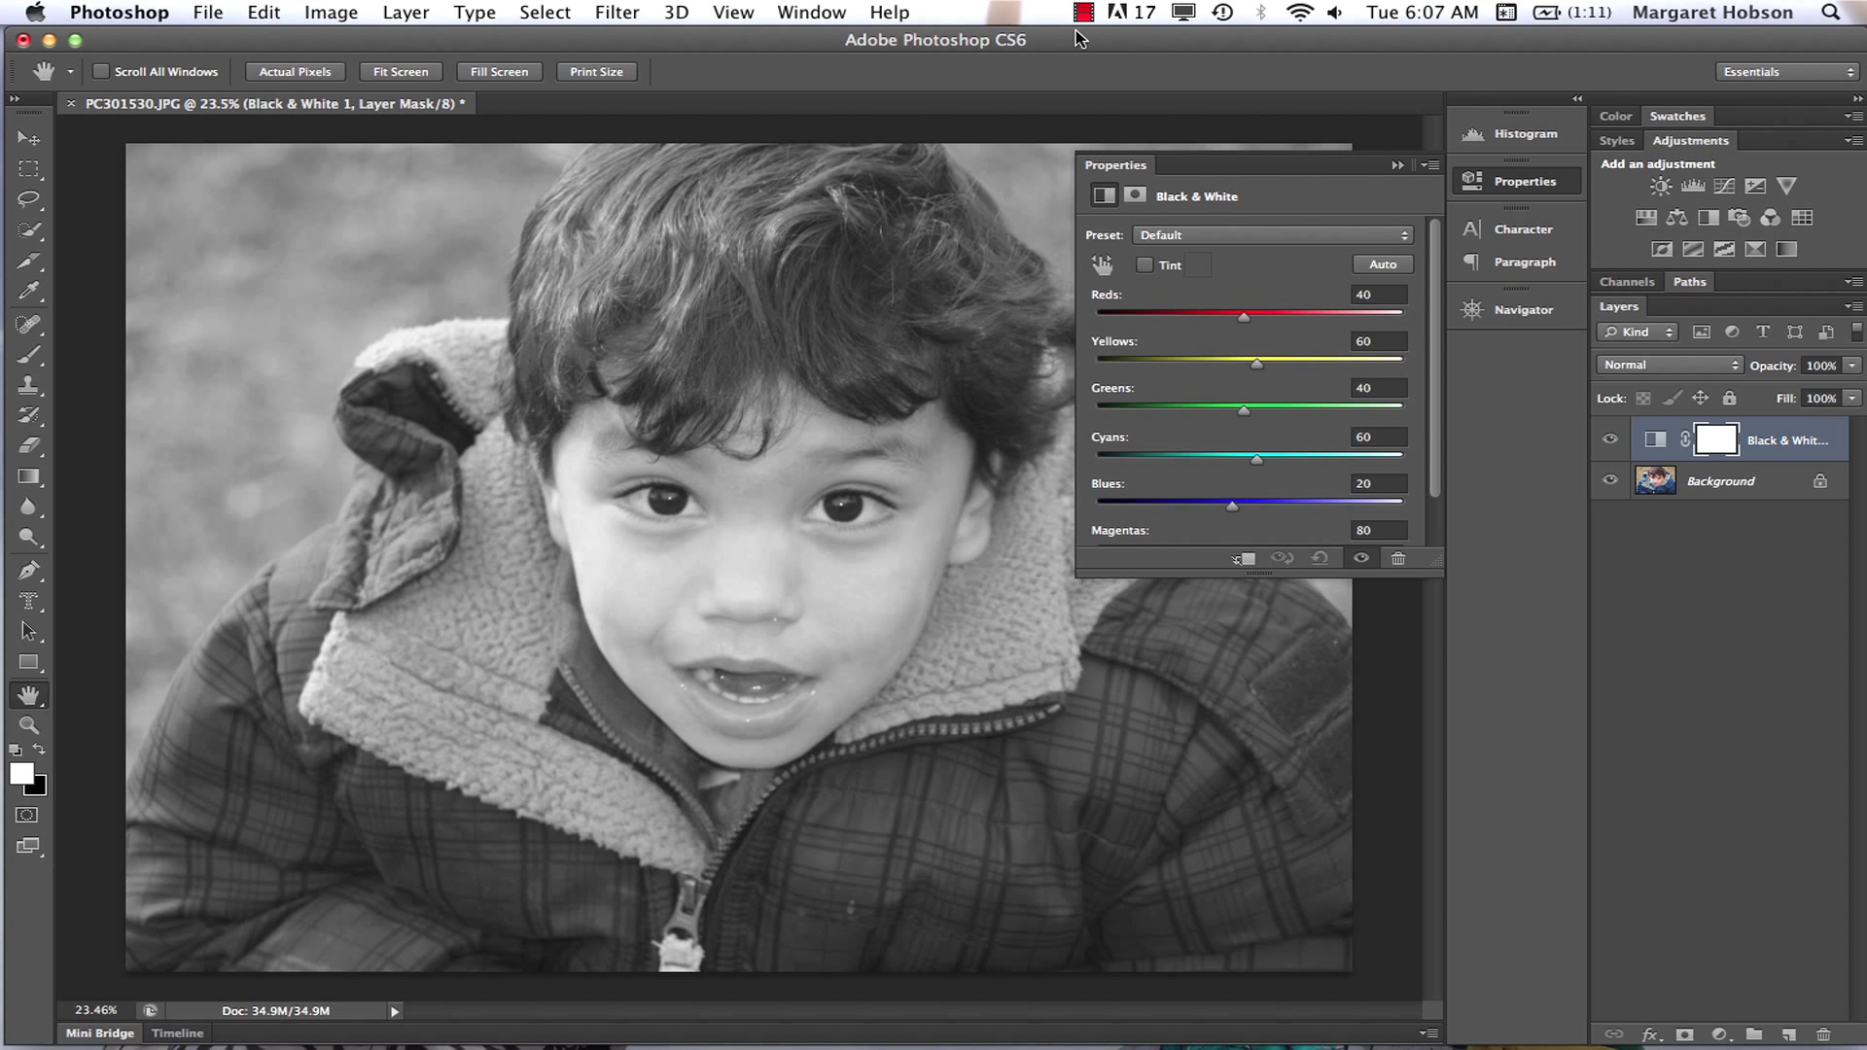
pyautogui.rightClick(1116, 167)
pyautogui.click(1365, 225)
pyautogui.rightClick(1109, 167)
pyautogui.click(1198, 180)
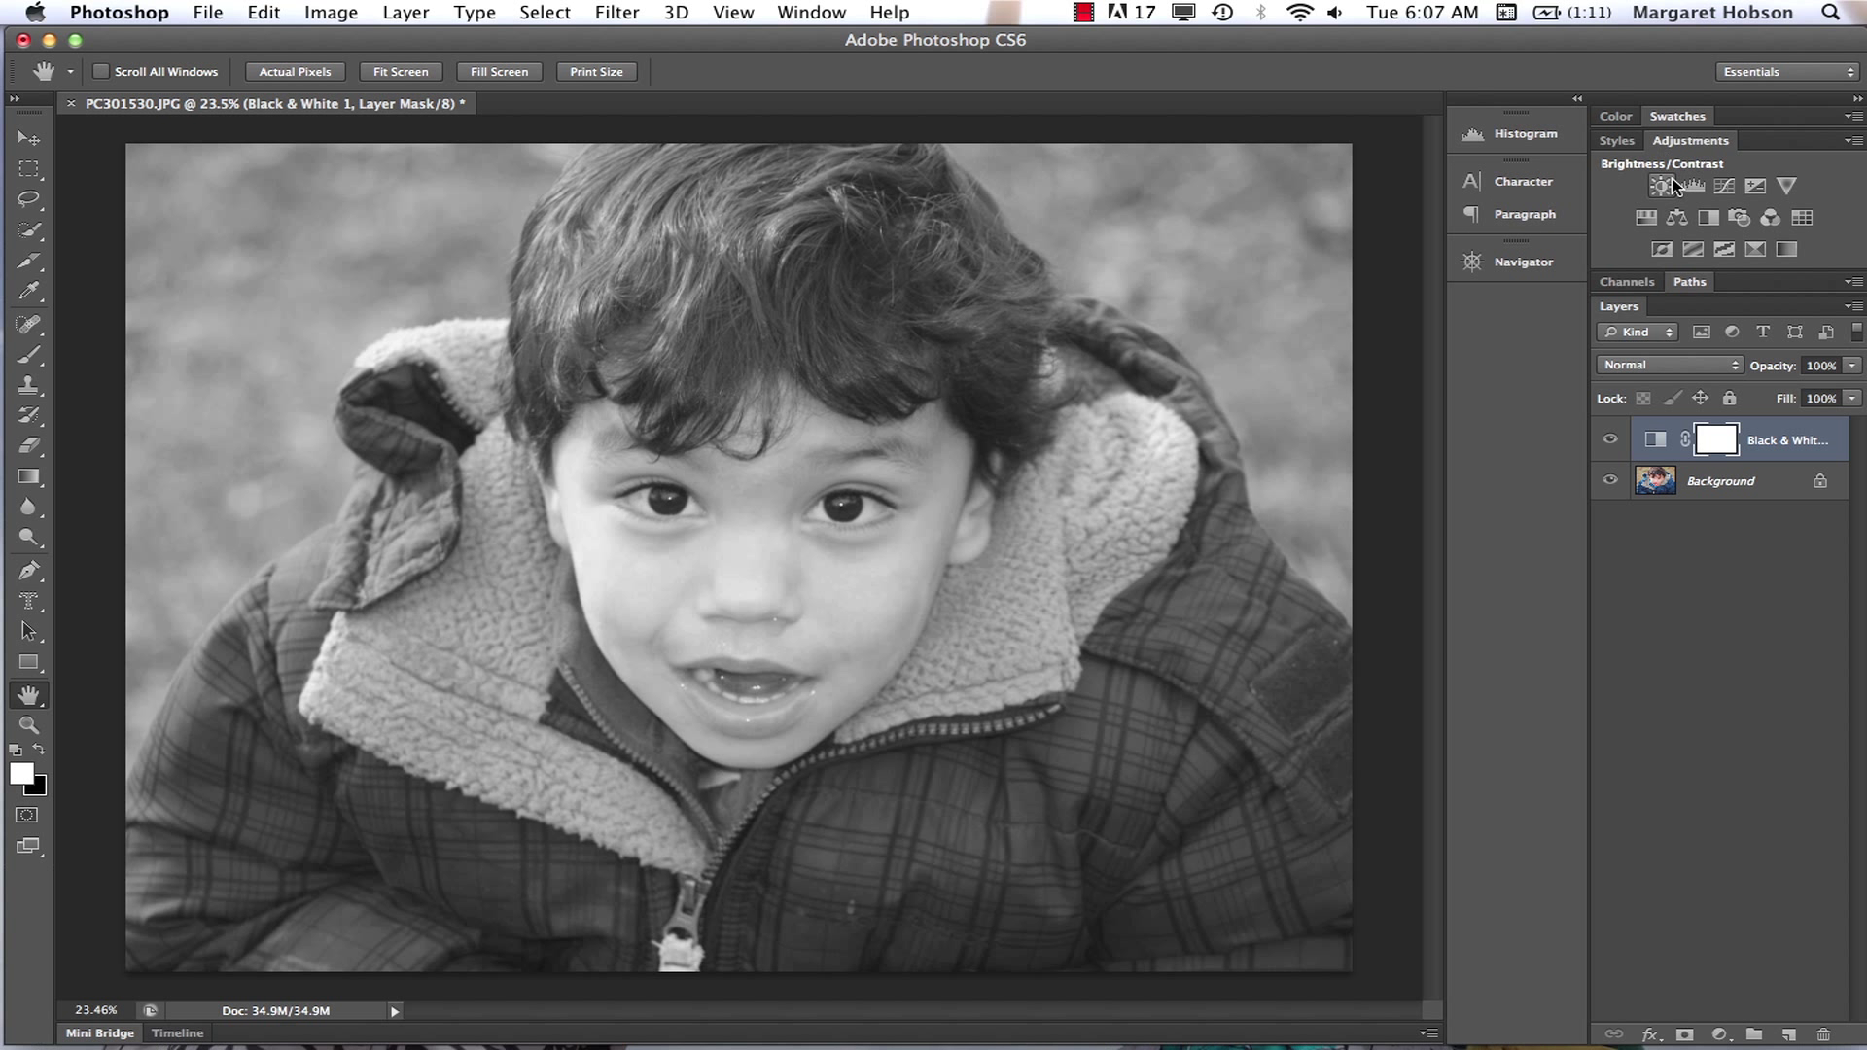
pyautogui.click(1707, 220)
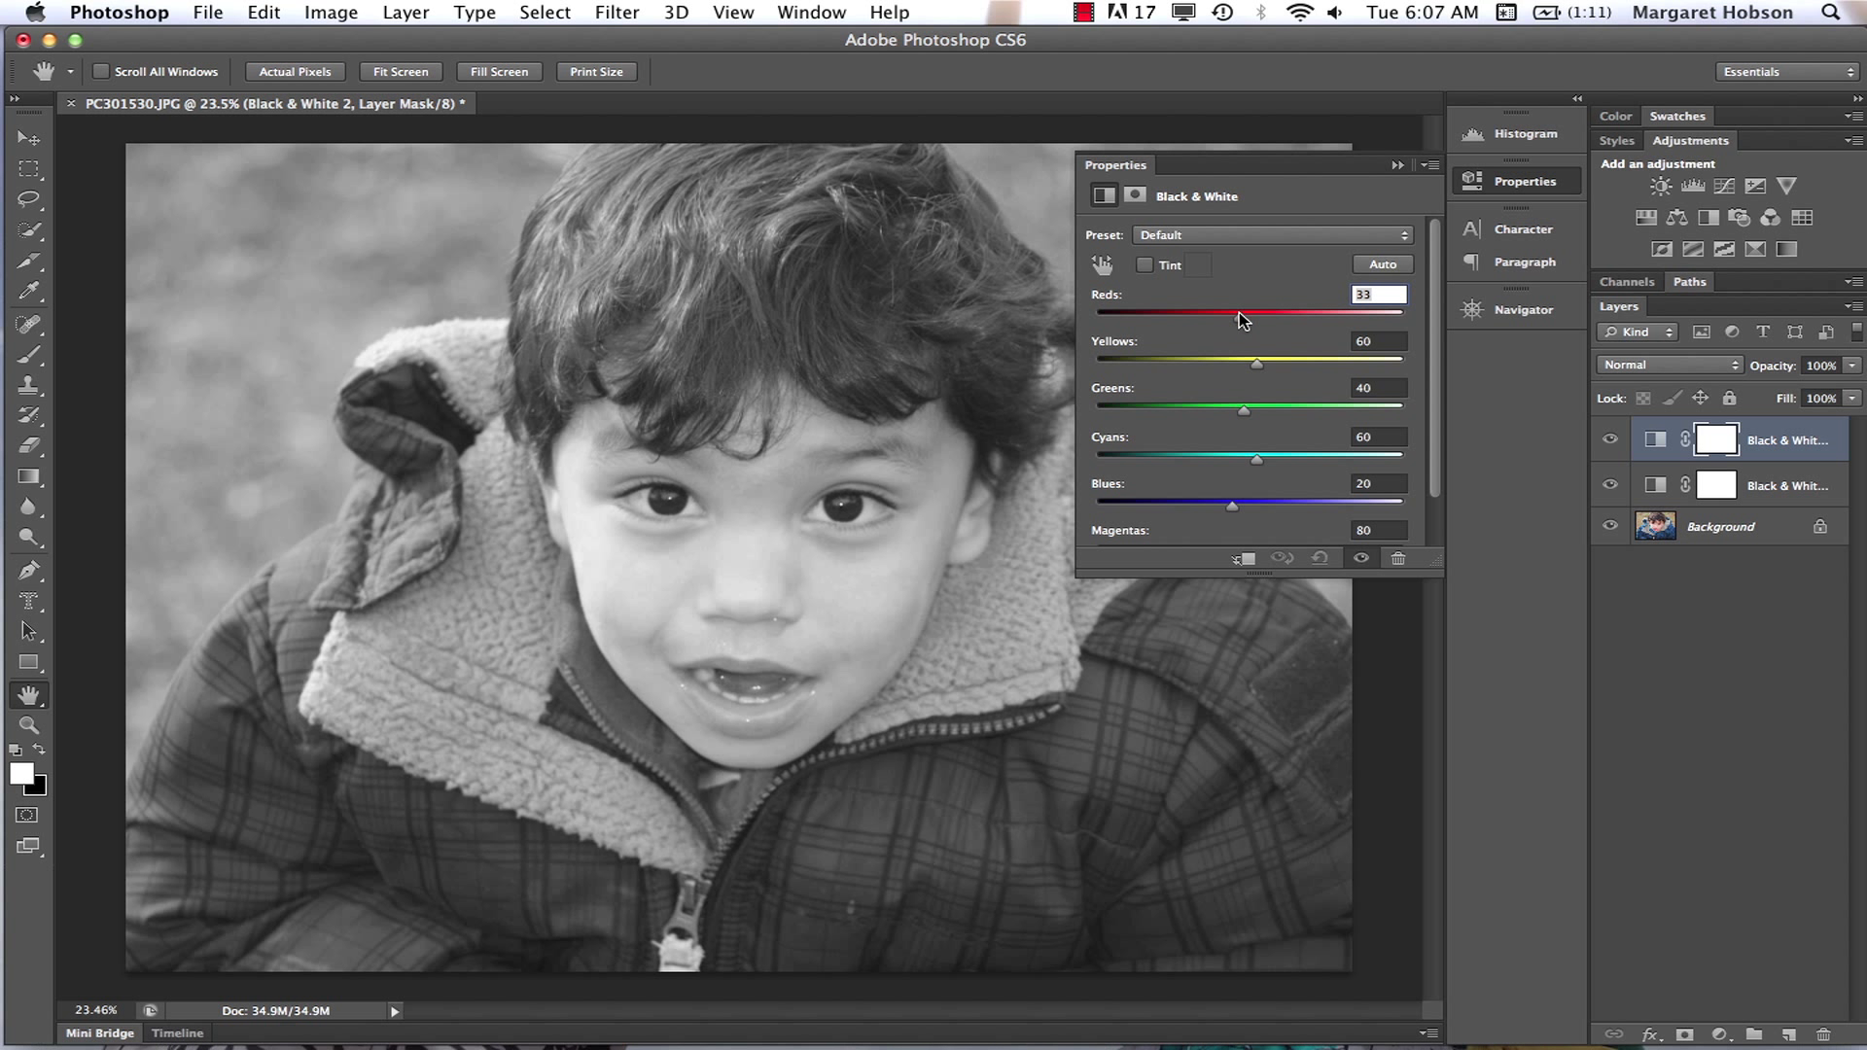
pyautogui.moveTo(1239, 312); pyautogui.dragTo(1291, 323)
# - Toggle and adjust Reds on the other layer, then delete both Black & White layers
pyautogui.click(1763, 499)
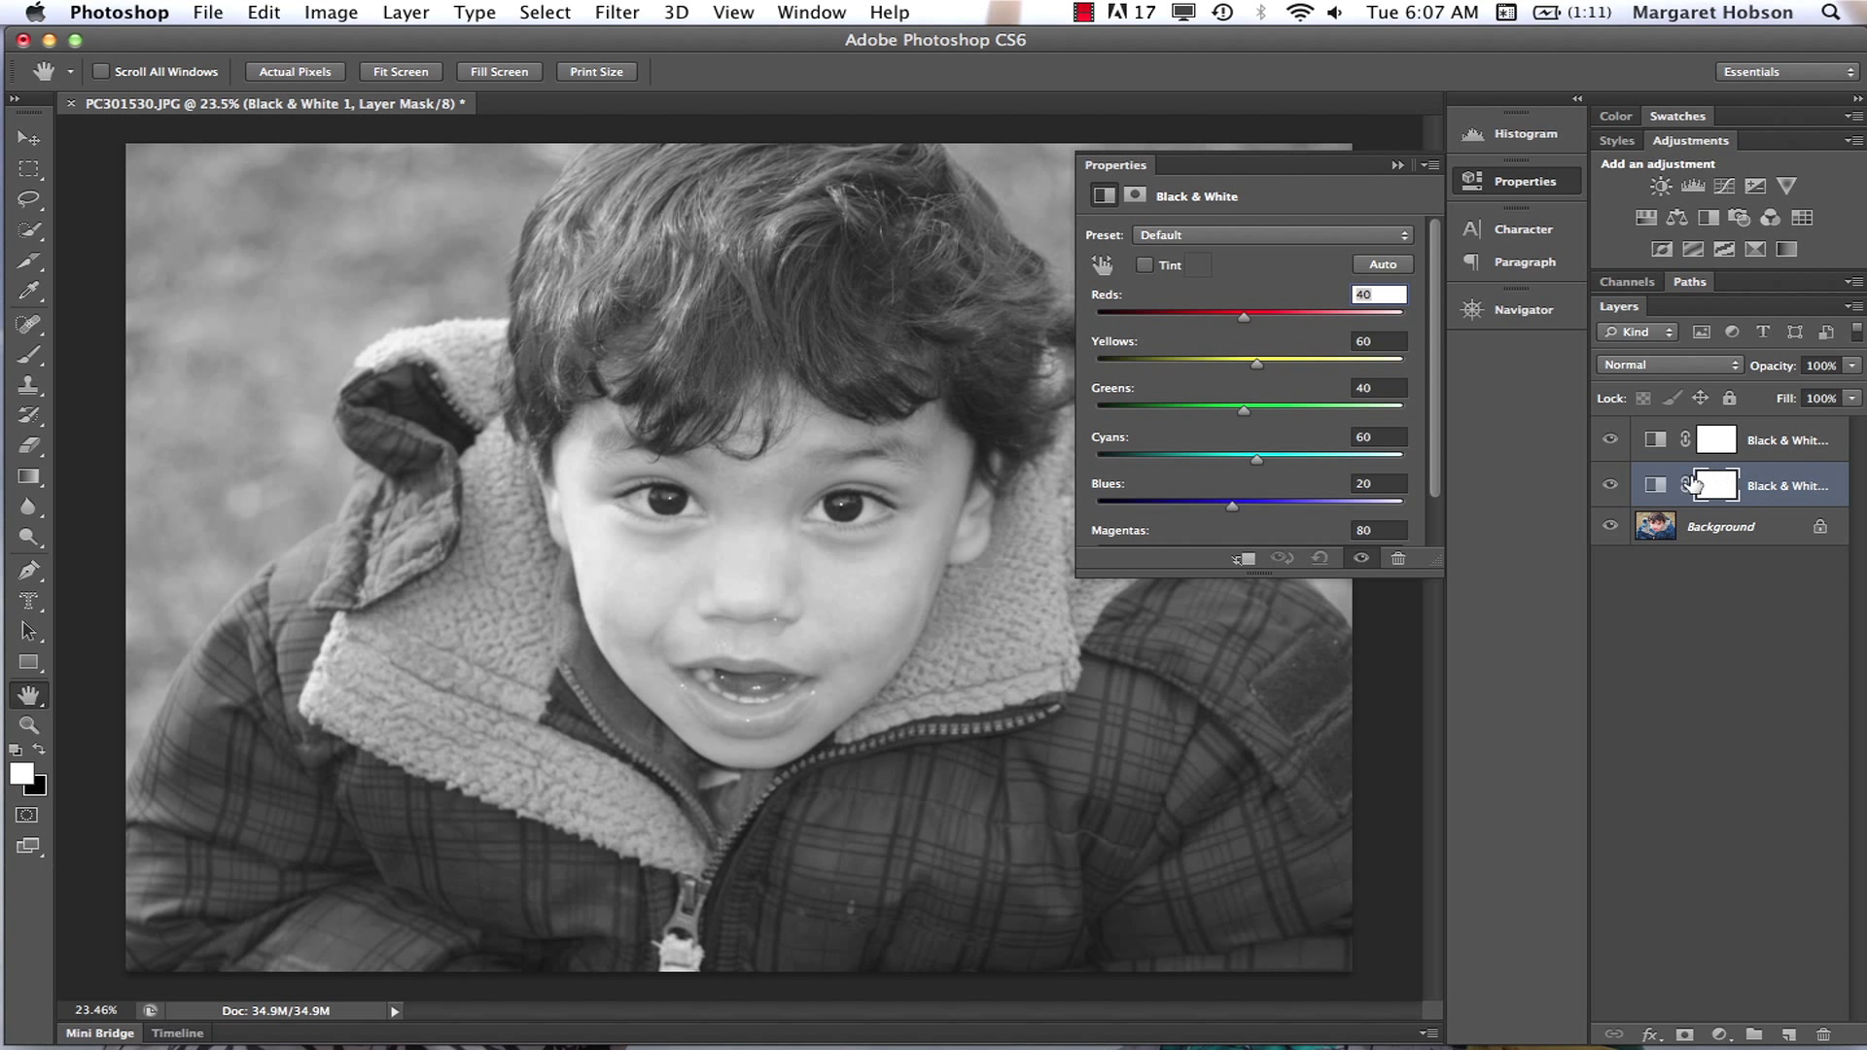
pyautogui.click(1609, 484)
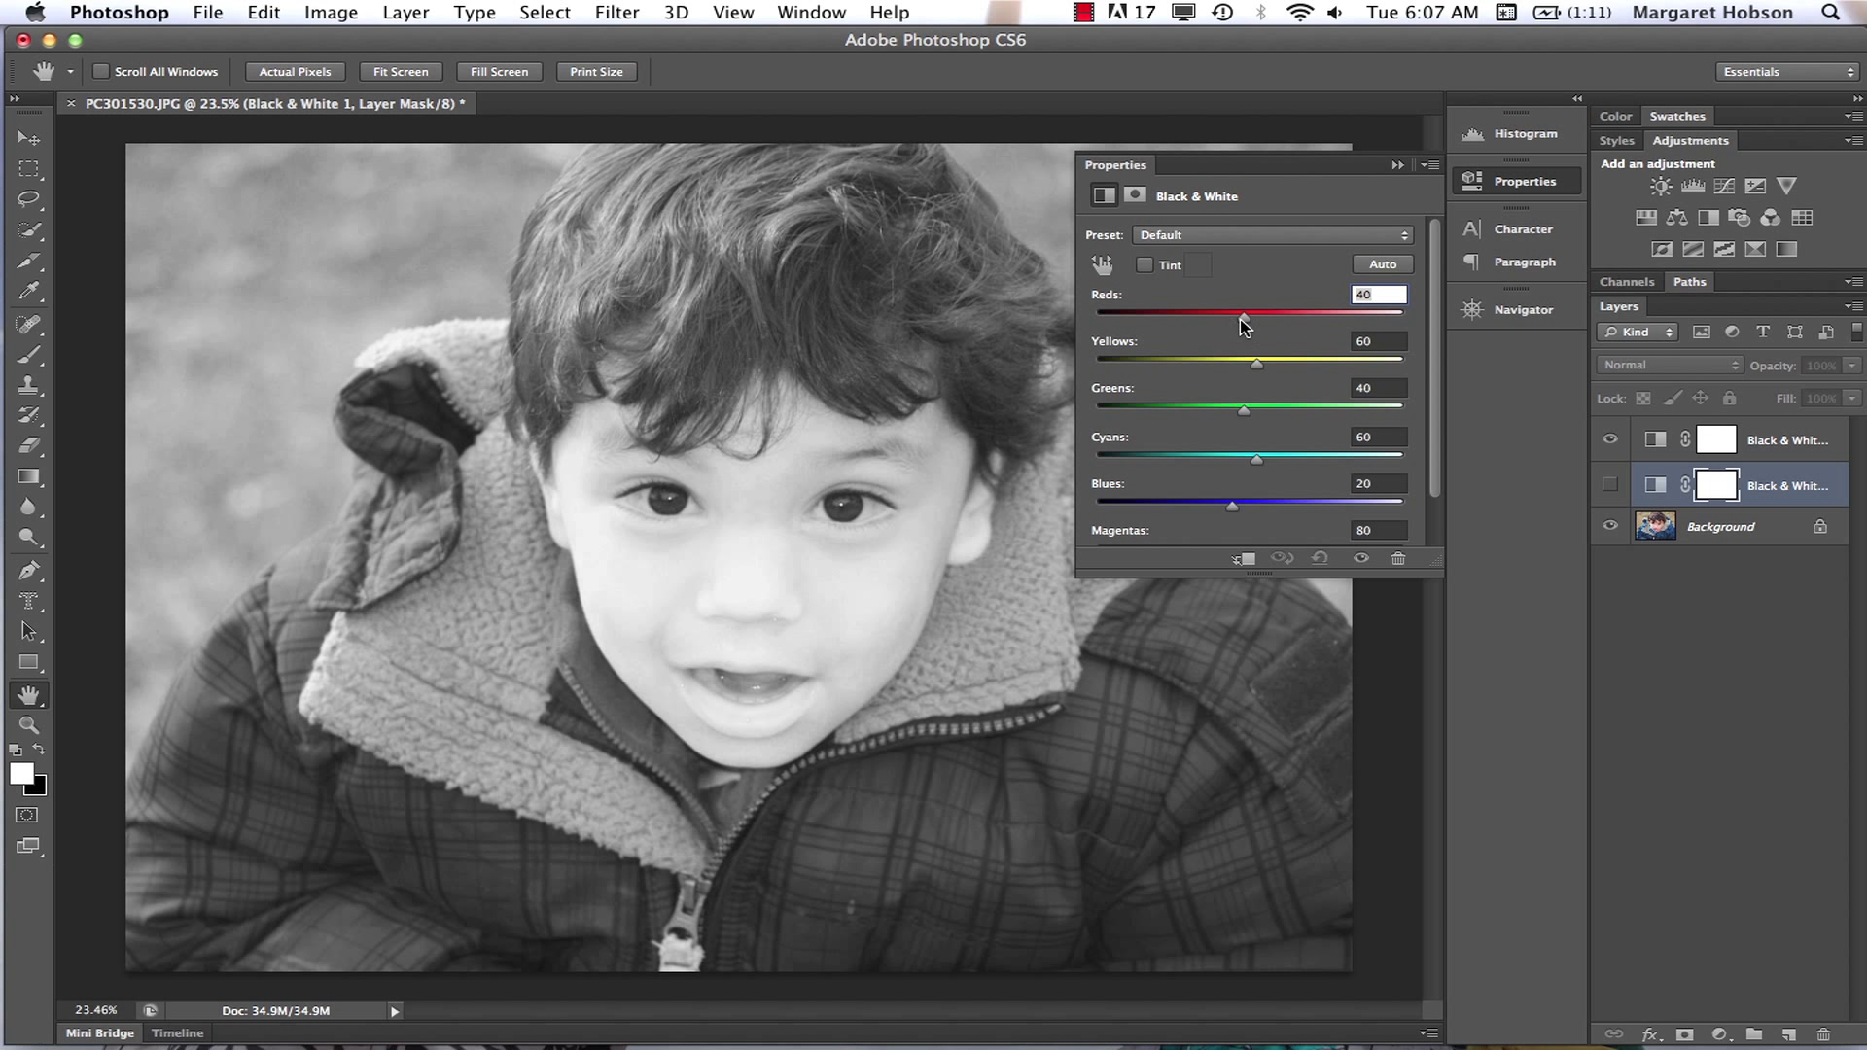
pyautogui.moveTo(1247, 321)
pyautogui.mouseDown()
pyautogui.moveTo(1177, 320)
pyautogui.moveTo(1380, 328)
pyautogui.moveTo(1270, 328)
pyautogui.mouseUp()
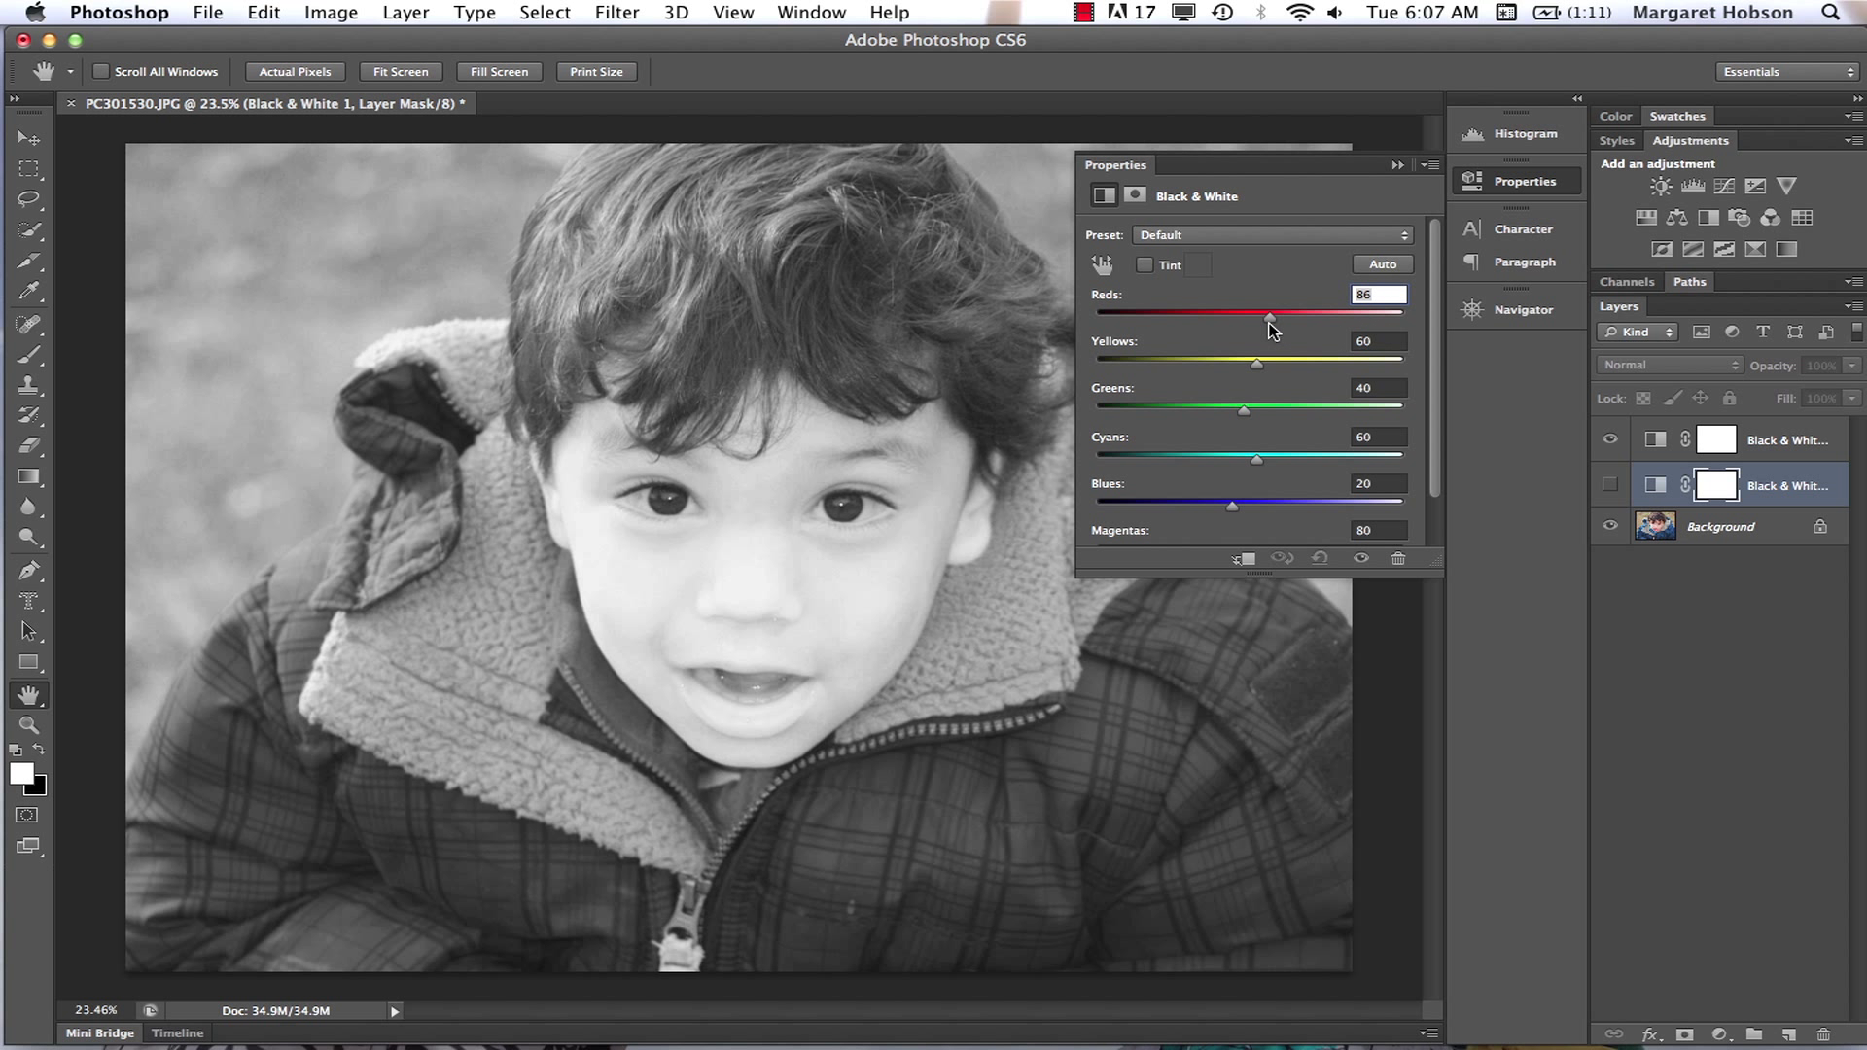
pyautogui.click(1611, 487)
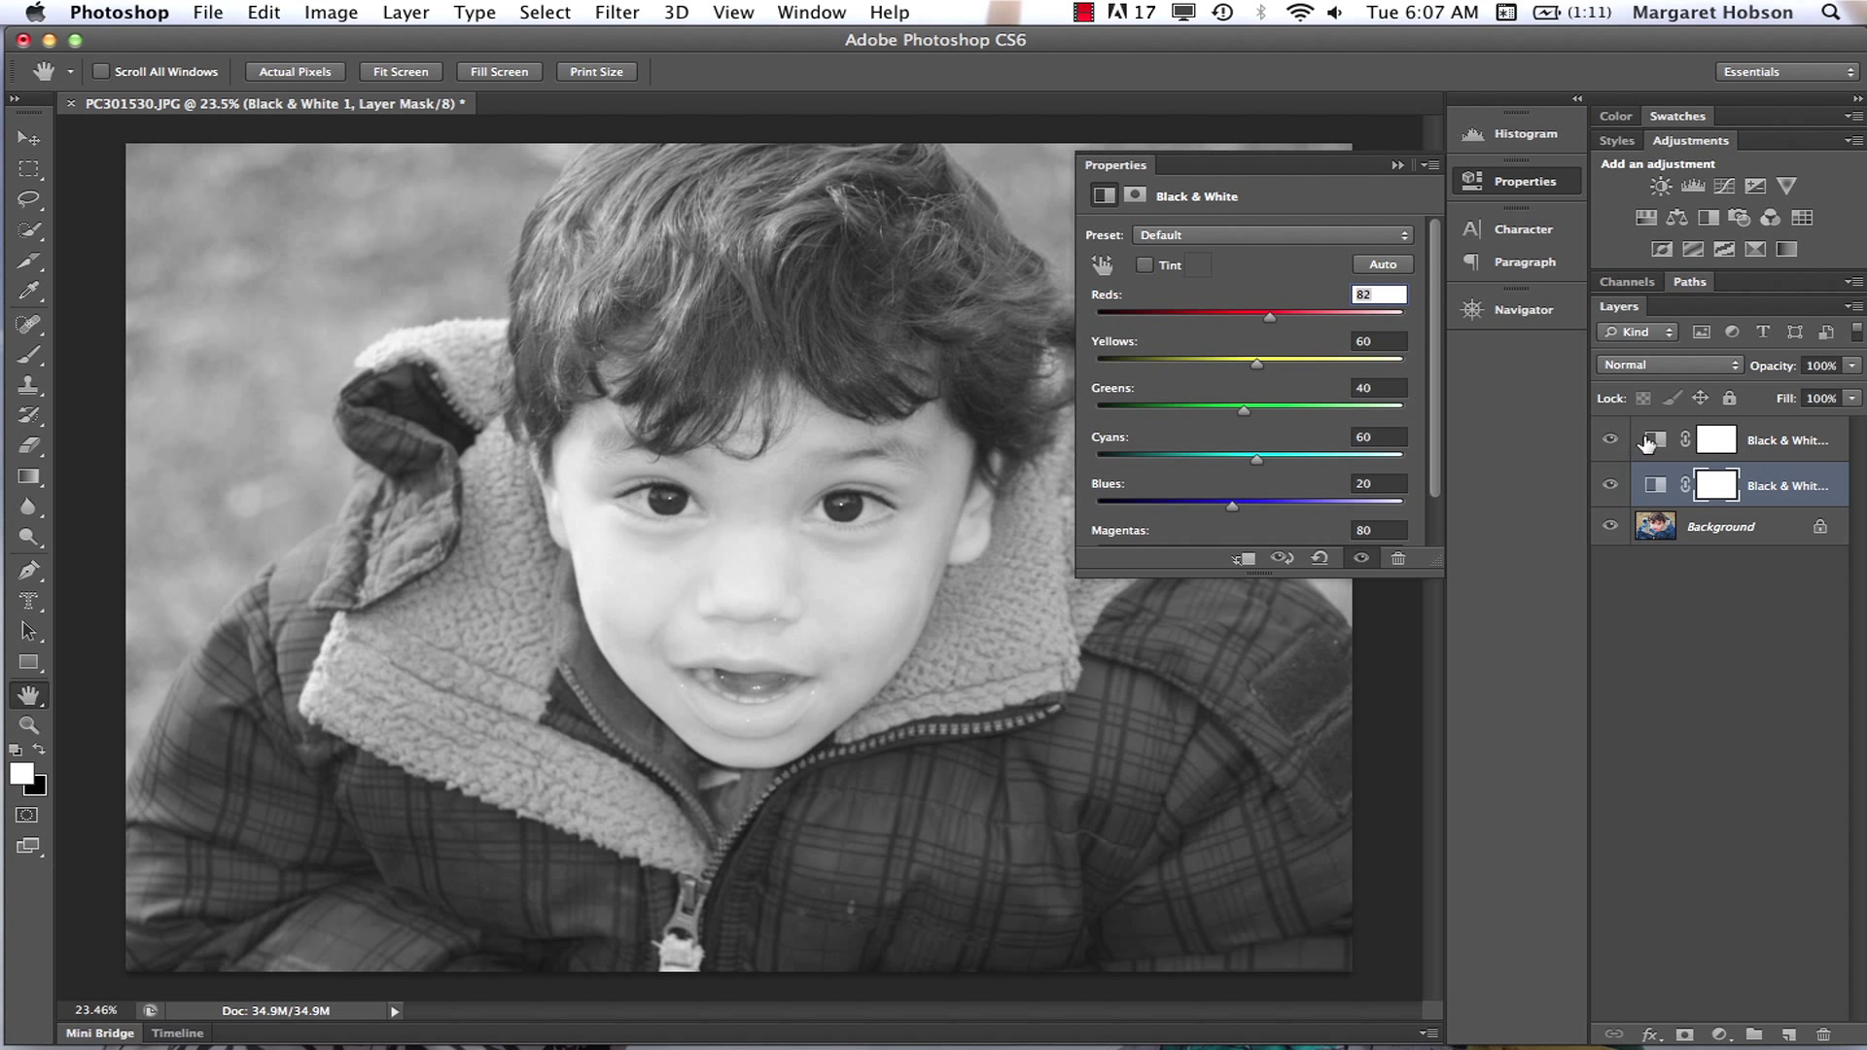
pyautogui.moveTo(1779, 491); pyautogui.dragTo(1824, 1034)
pyautogui.moveTo(1777, 443); pyautogui.dragTo(1826, 1037)
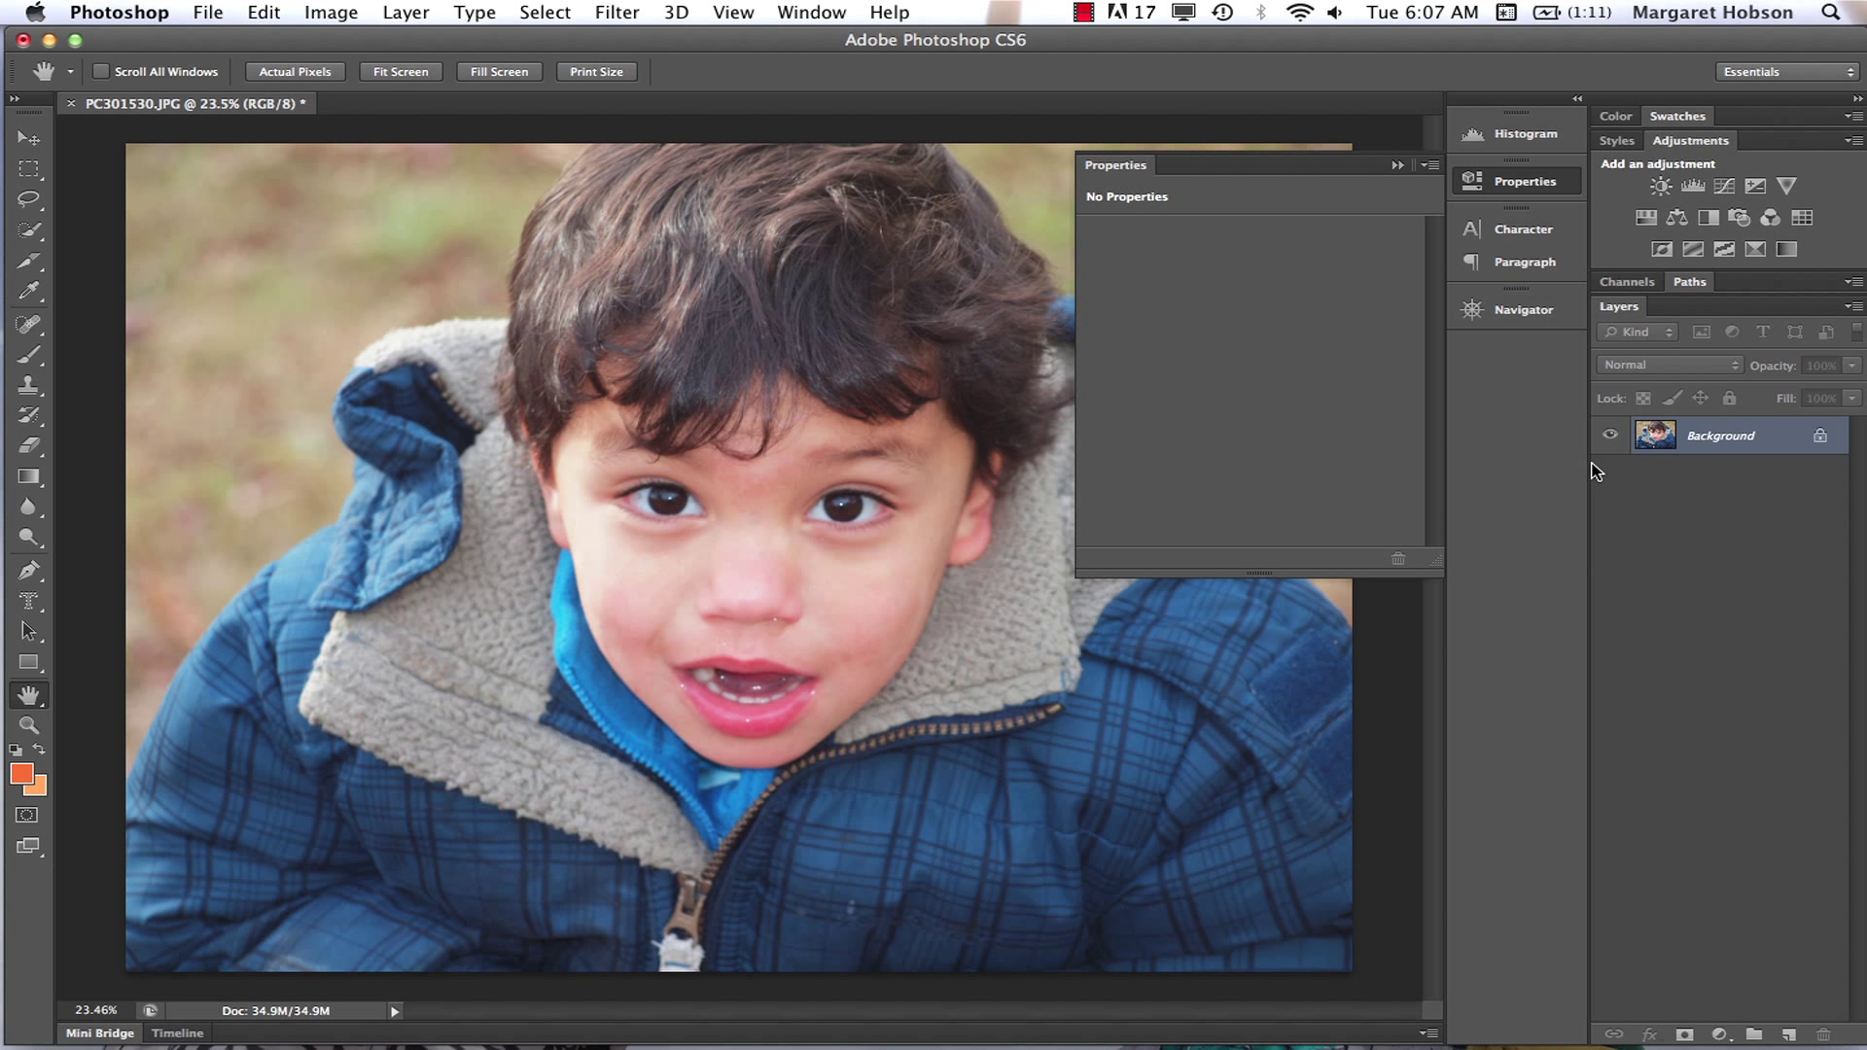
# - Add a new Black & White layer: Reds -5, Yellows 107, Greens -9, Cyans 10, Blues 42, Magentas 16
pyautogui.click(1708, 222)
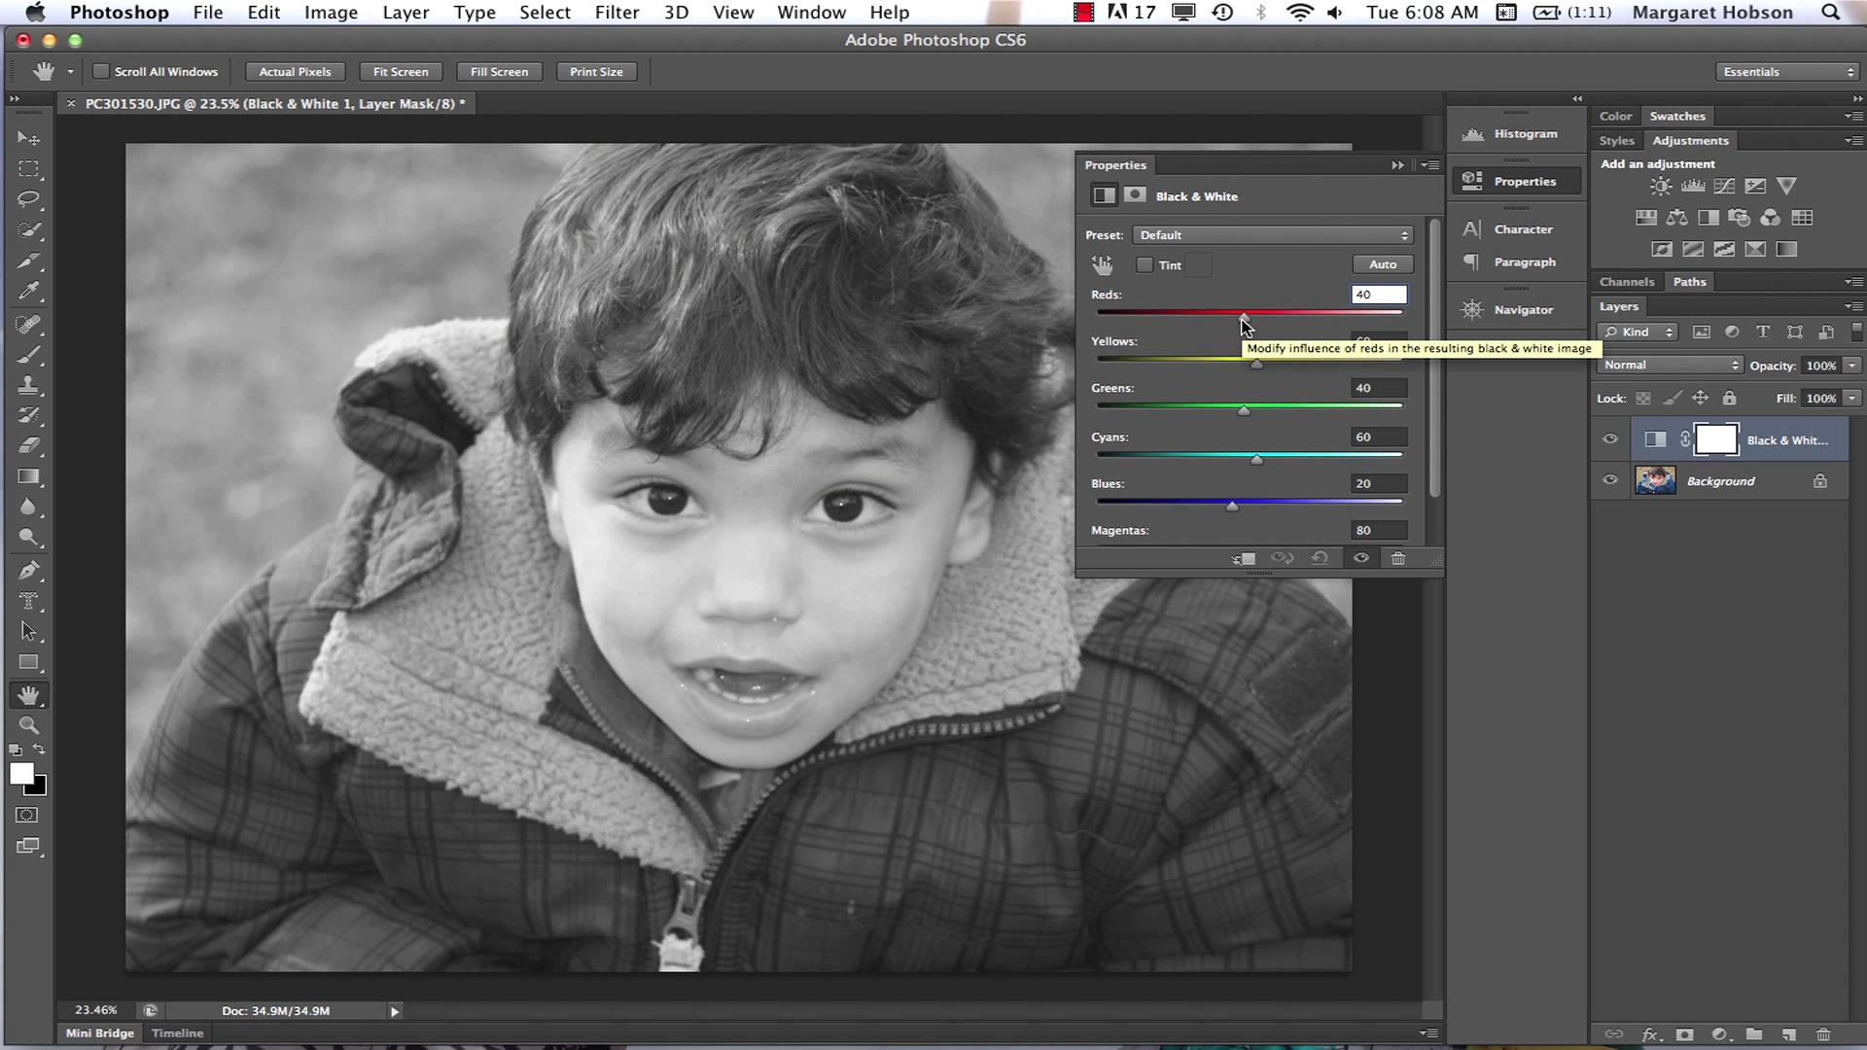
pyautogui.moveTo(1243, 317); pyautogui.dragTo(1248, 513)
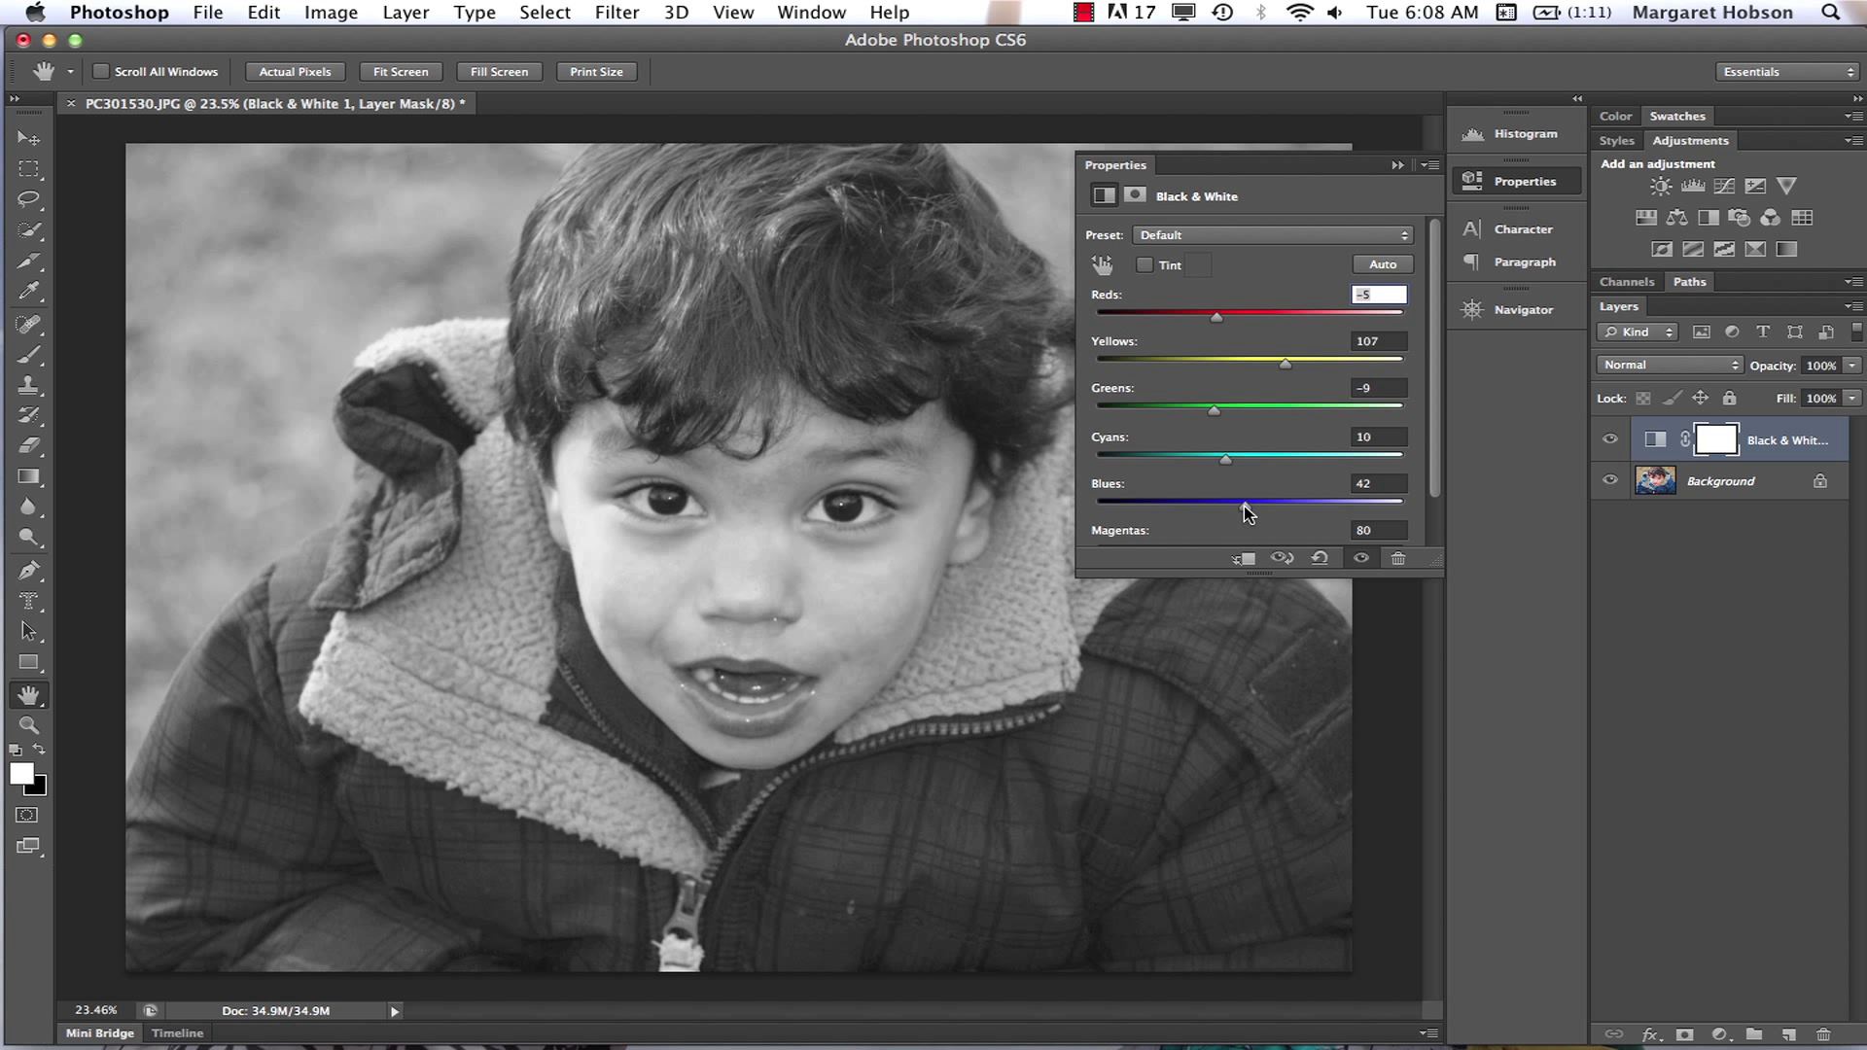
pyautogui.moveTo(1436, 444); pyautogui.dragTo(1451, 503)
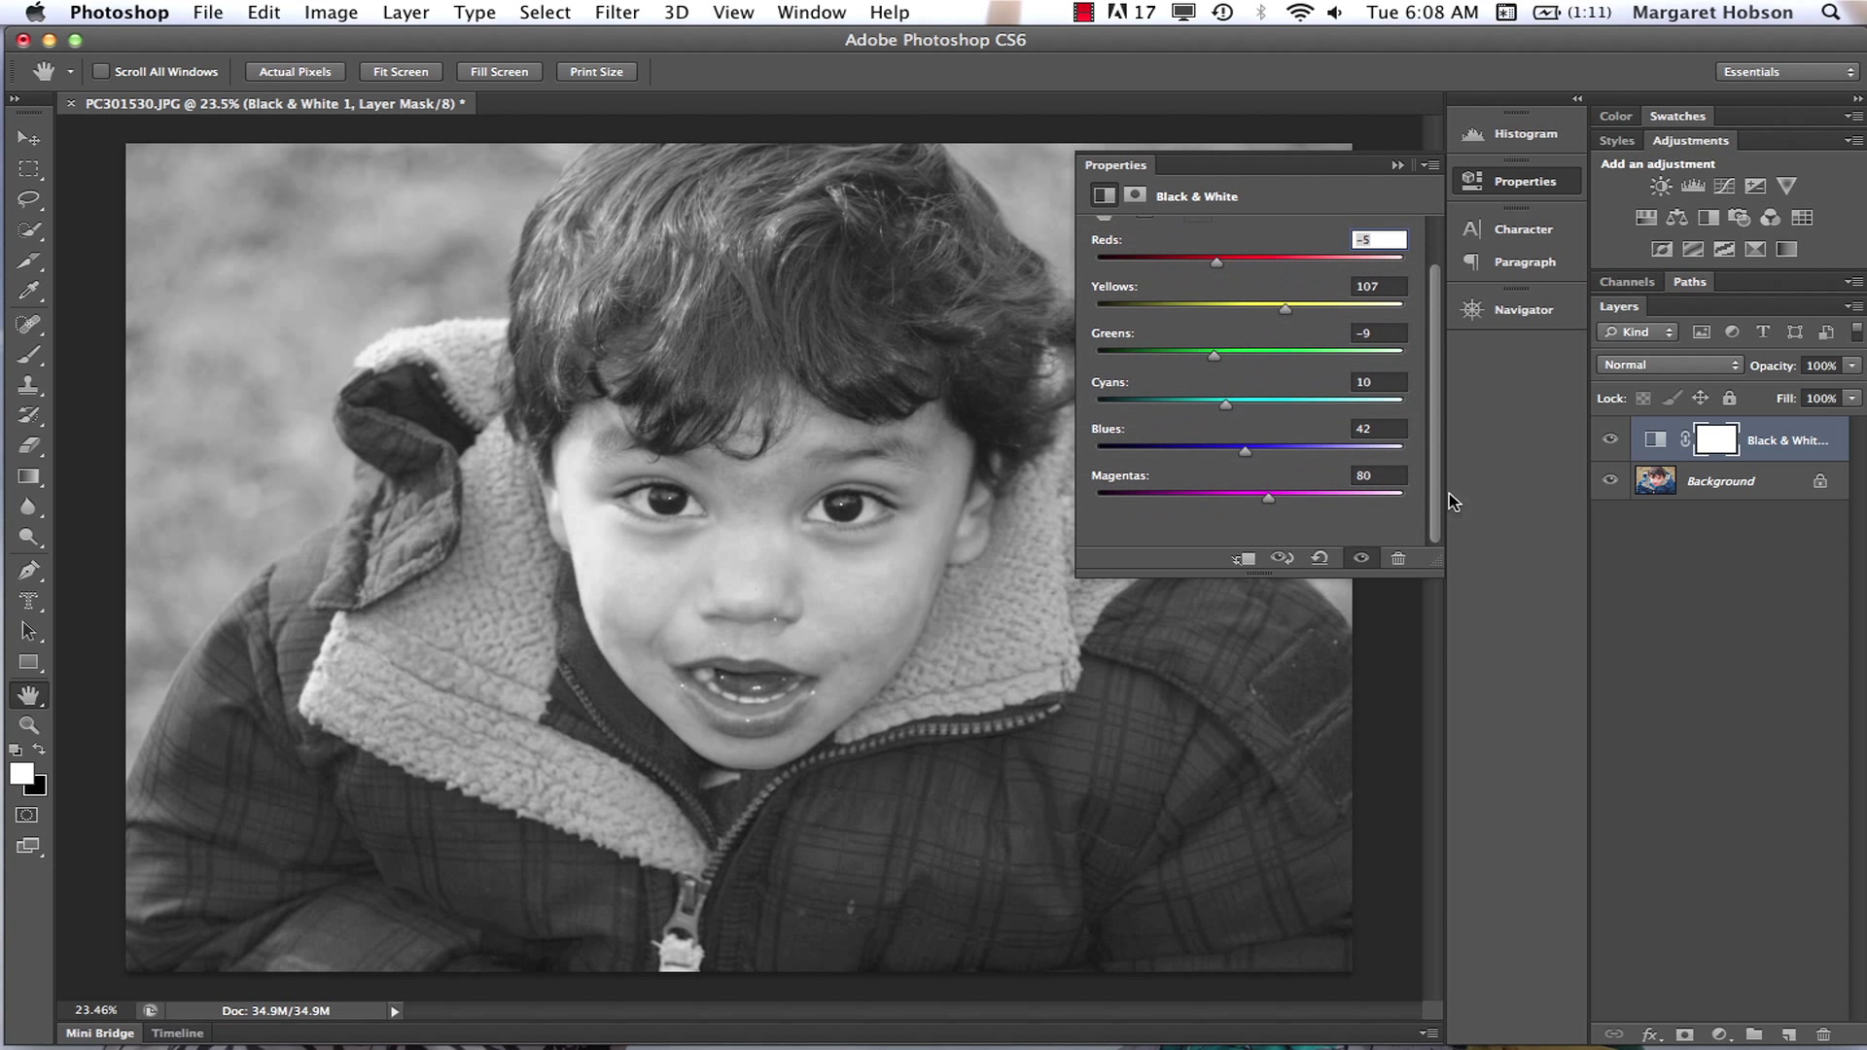
pyautogui.moveTo(1269, 502)
pyautogui.mouseDown()
pyautogui.moveTo(1216, 498)
pyautogui.moveTo(1252, 501)
pyautogui.mouseUp()
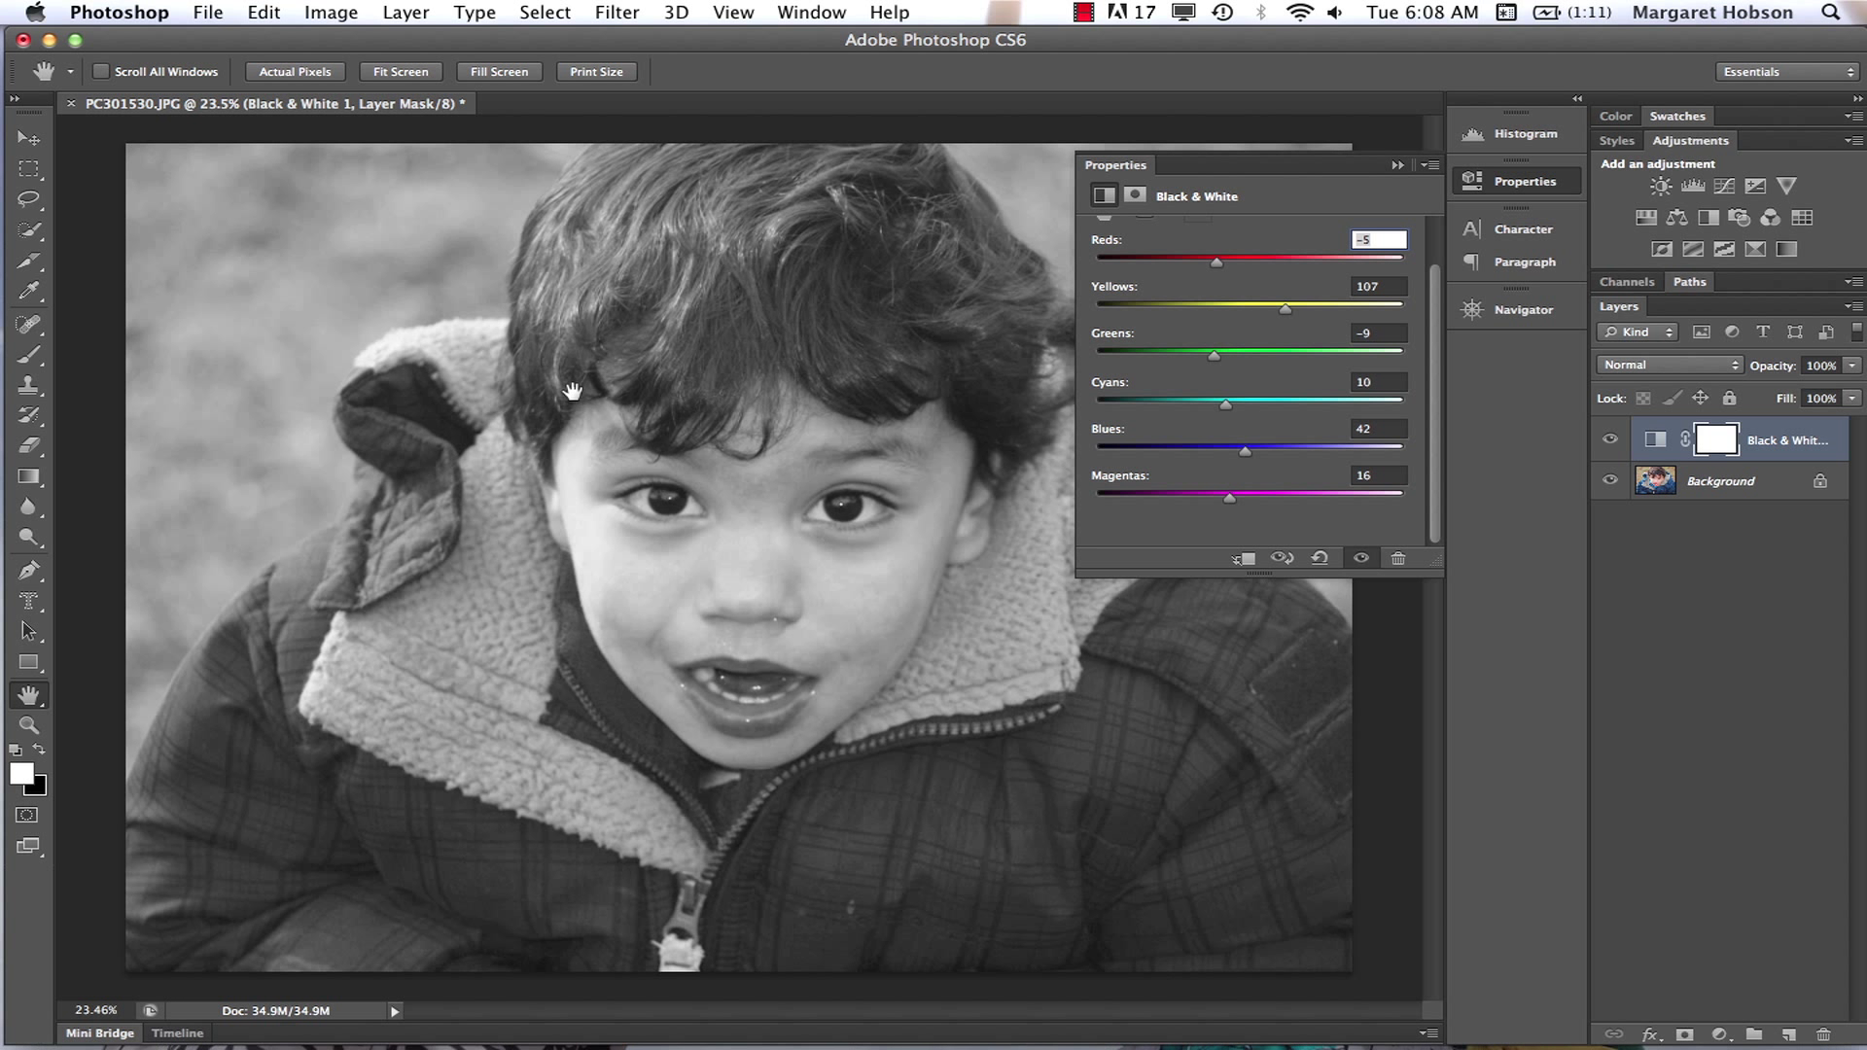
pyautogui.press('super+minus')
pyautogui.press('super+minus')
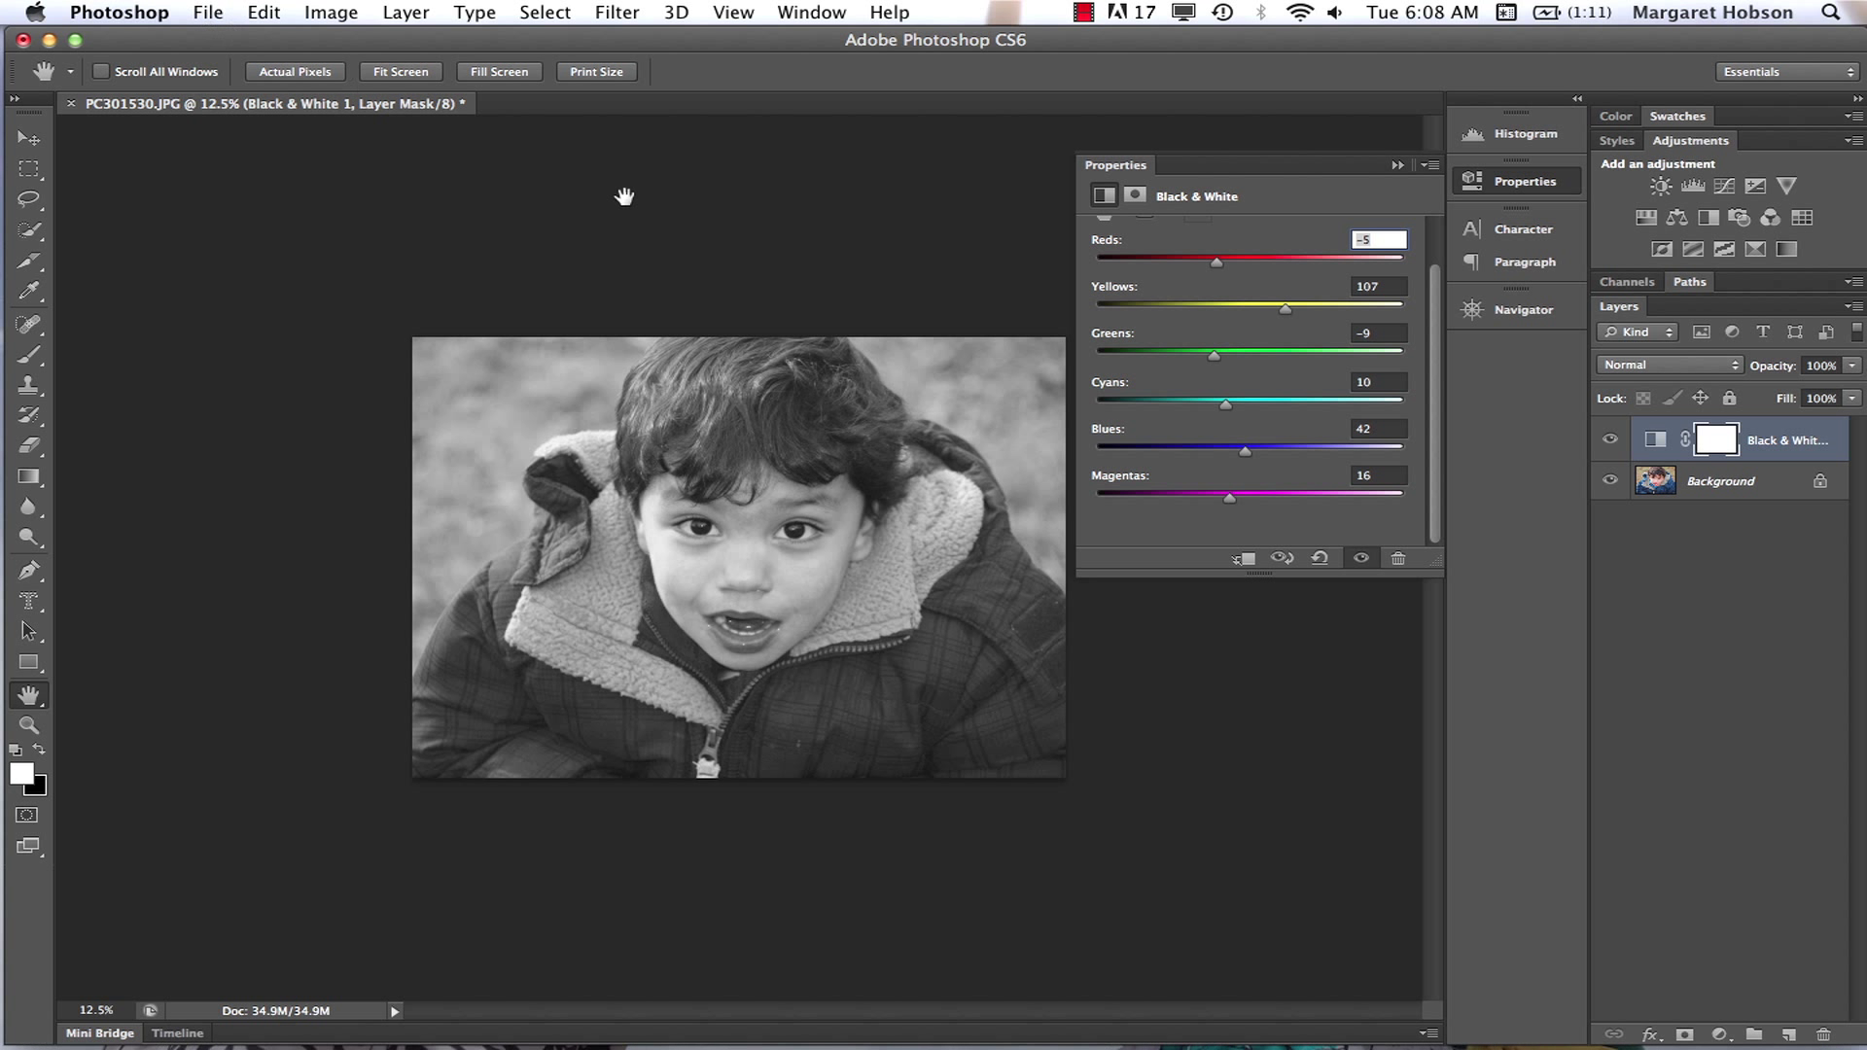
# - Open the Coca-Cola sign photo FL000002.JPG as a second document
pyautogui.click(1670, 558)
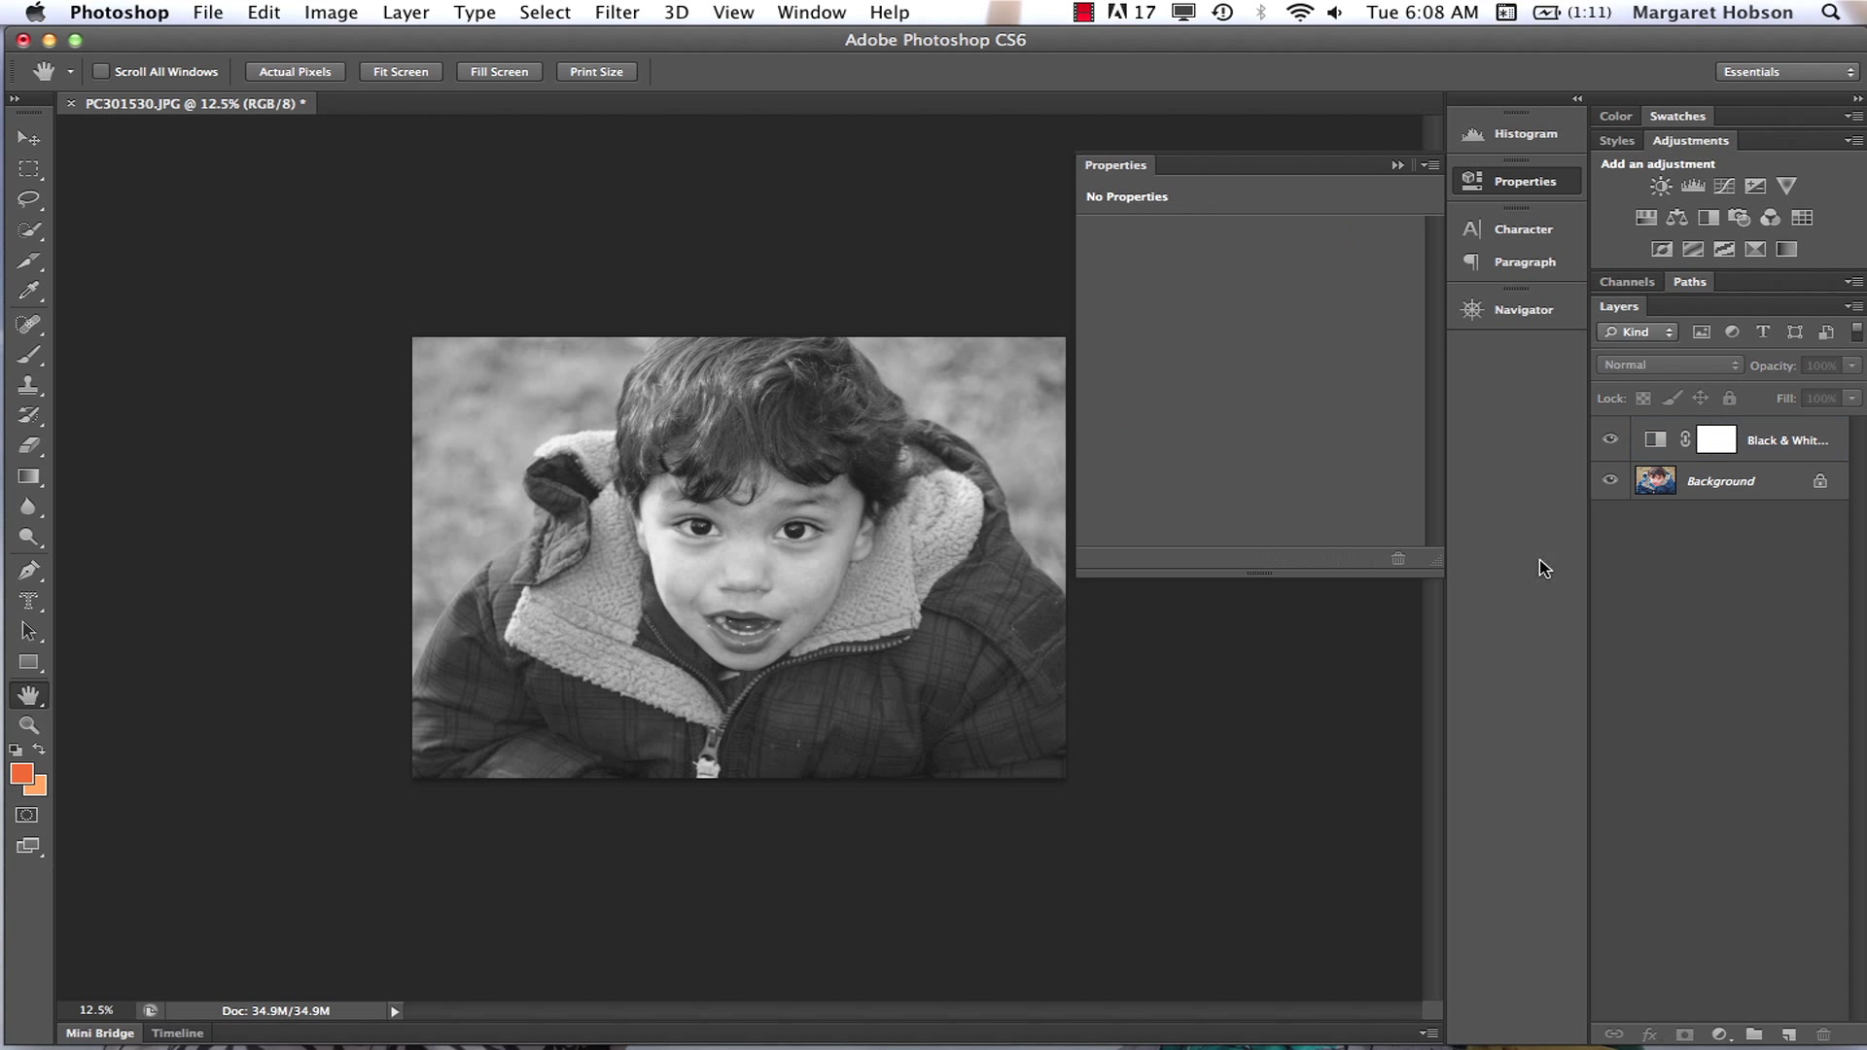
pyautogui.click(208, 11)
pyautogui.click(233, 62)
pyautogui.click(842, 314)
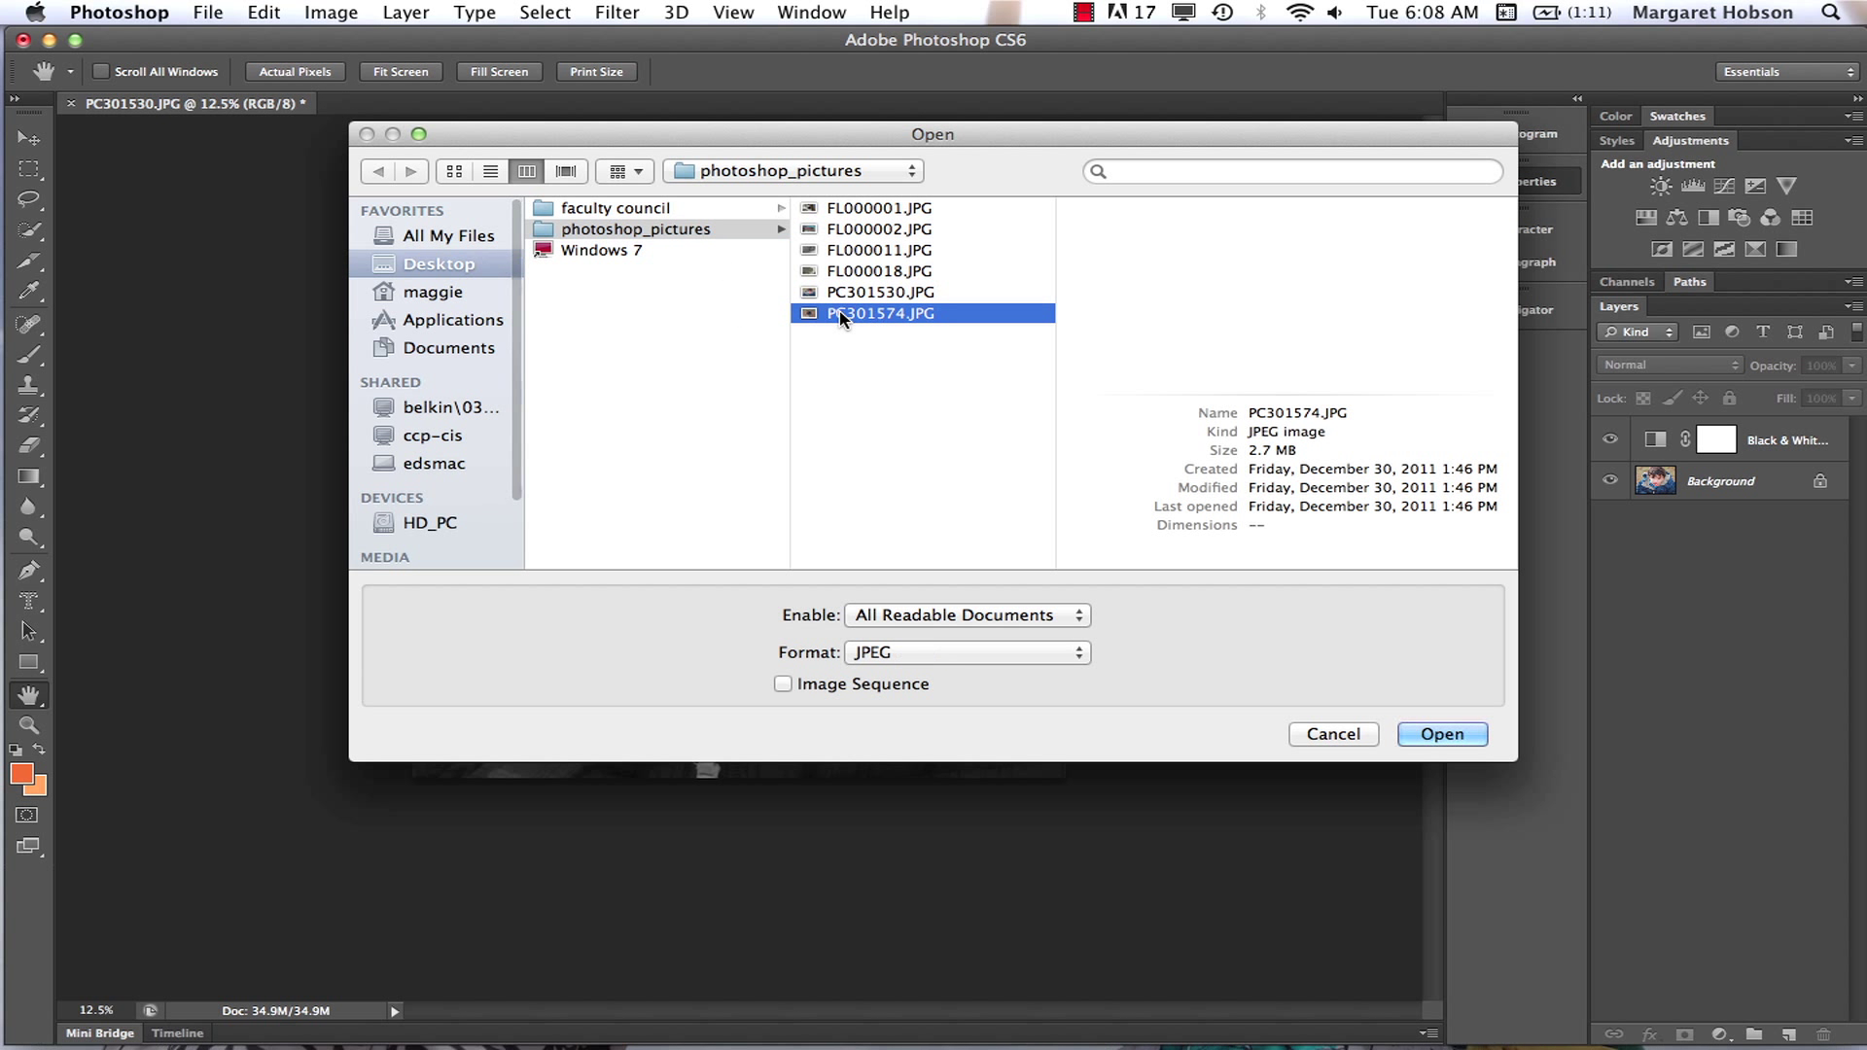
pyautogui.click(847, 293)
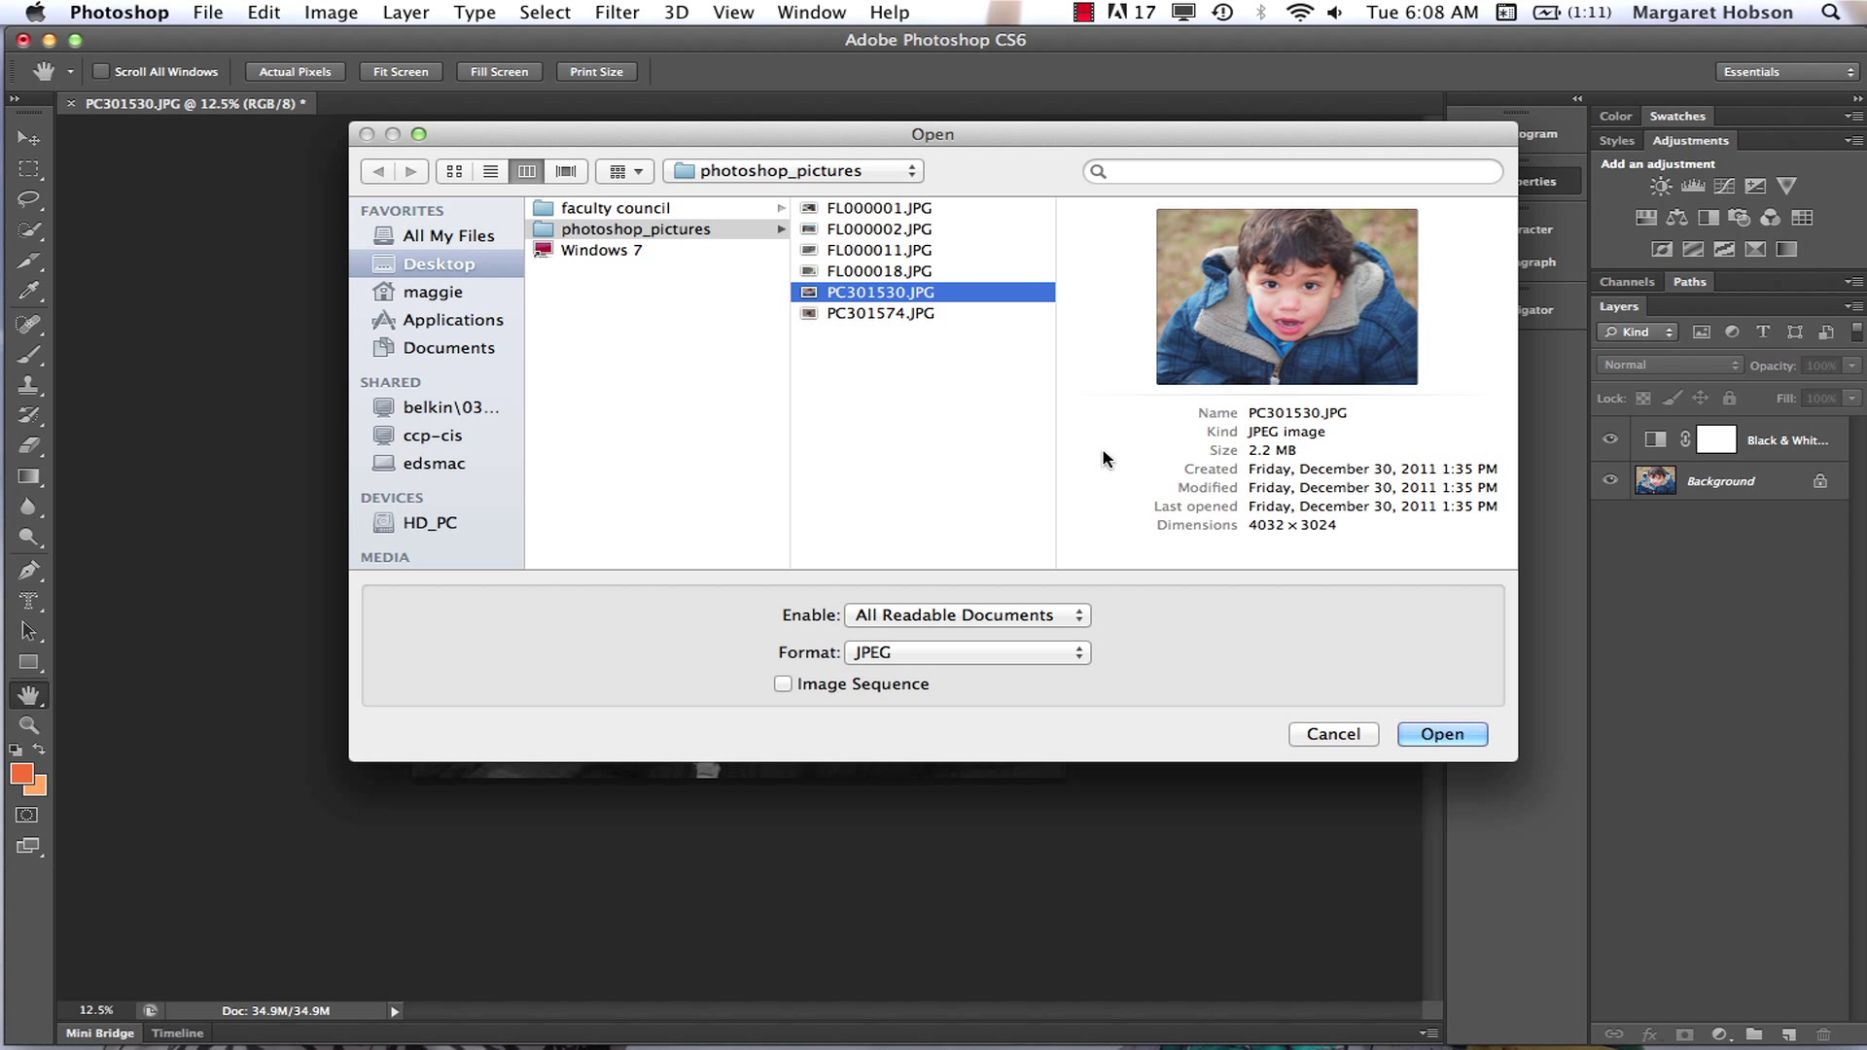
pyautogui.click(855, 271)
pyautogui.click(853, 212)
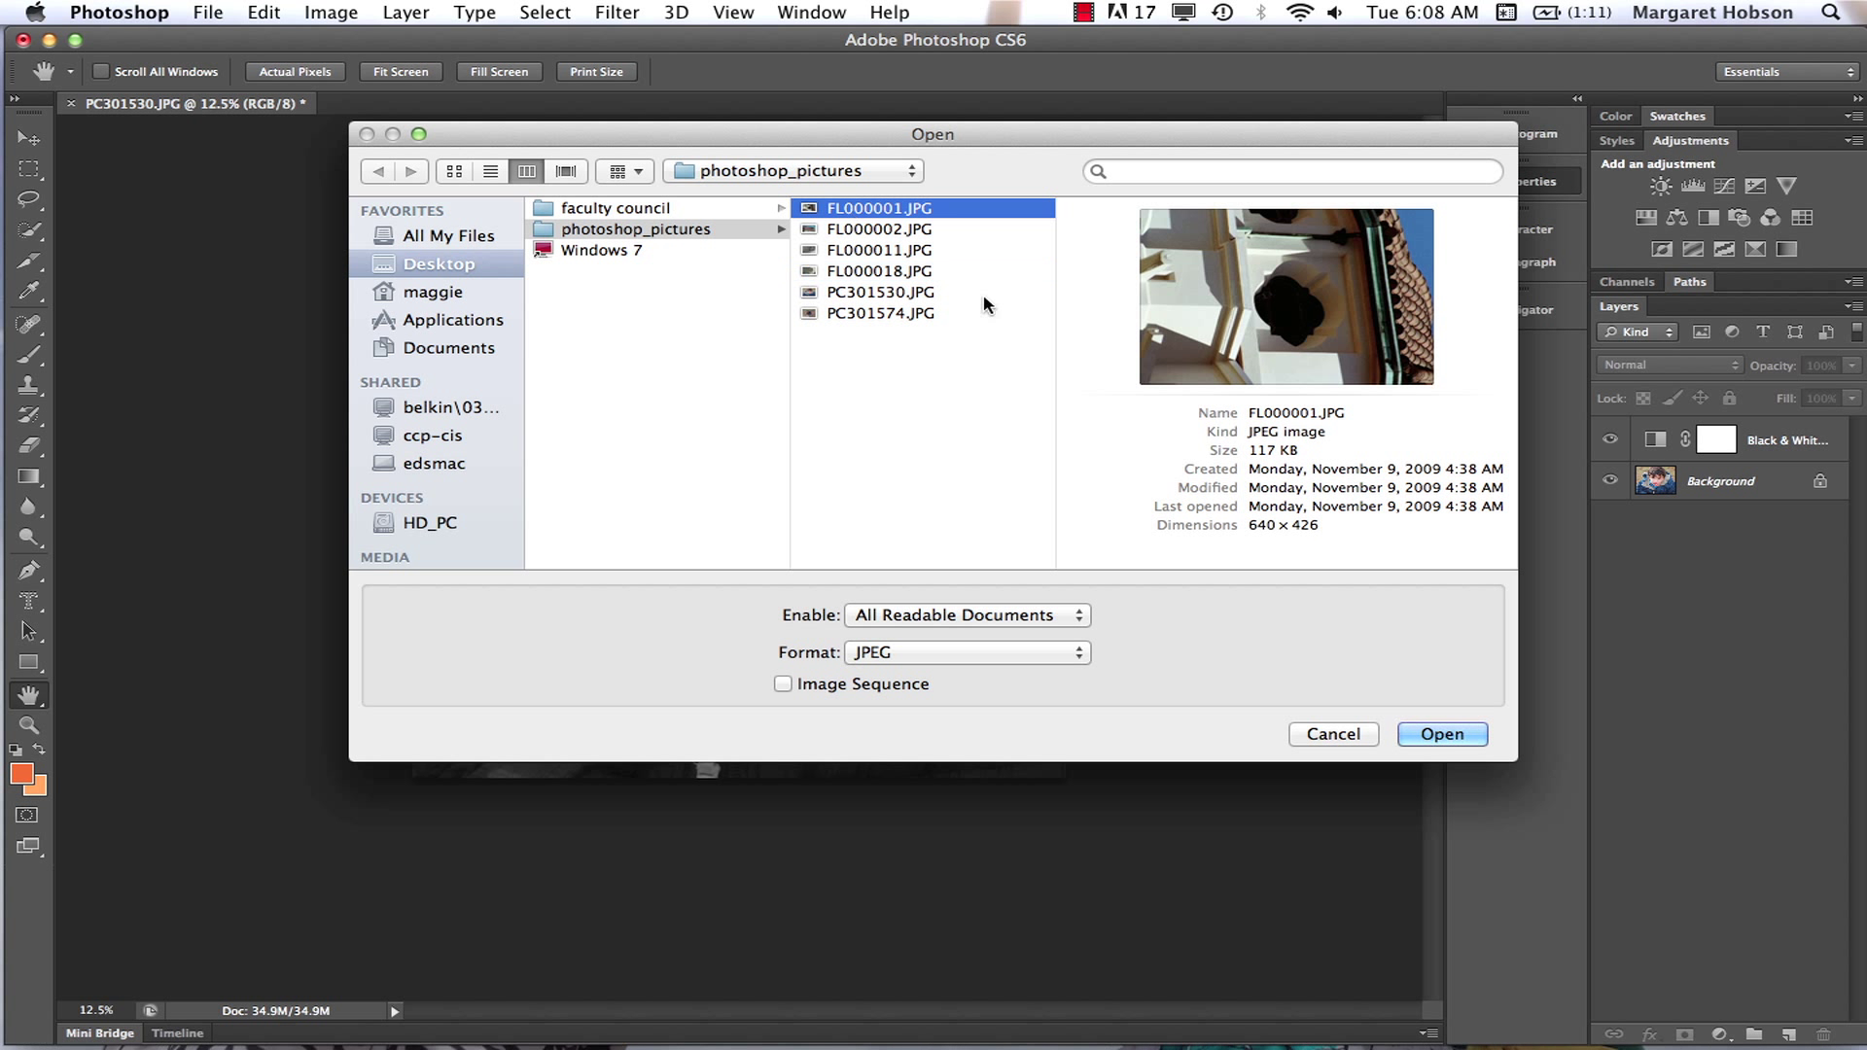
pyautogui.click(849, 231)
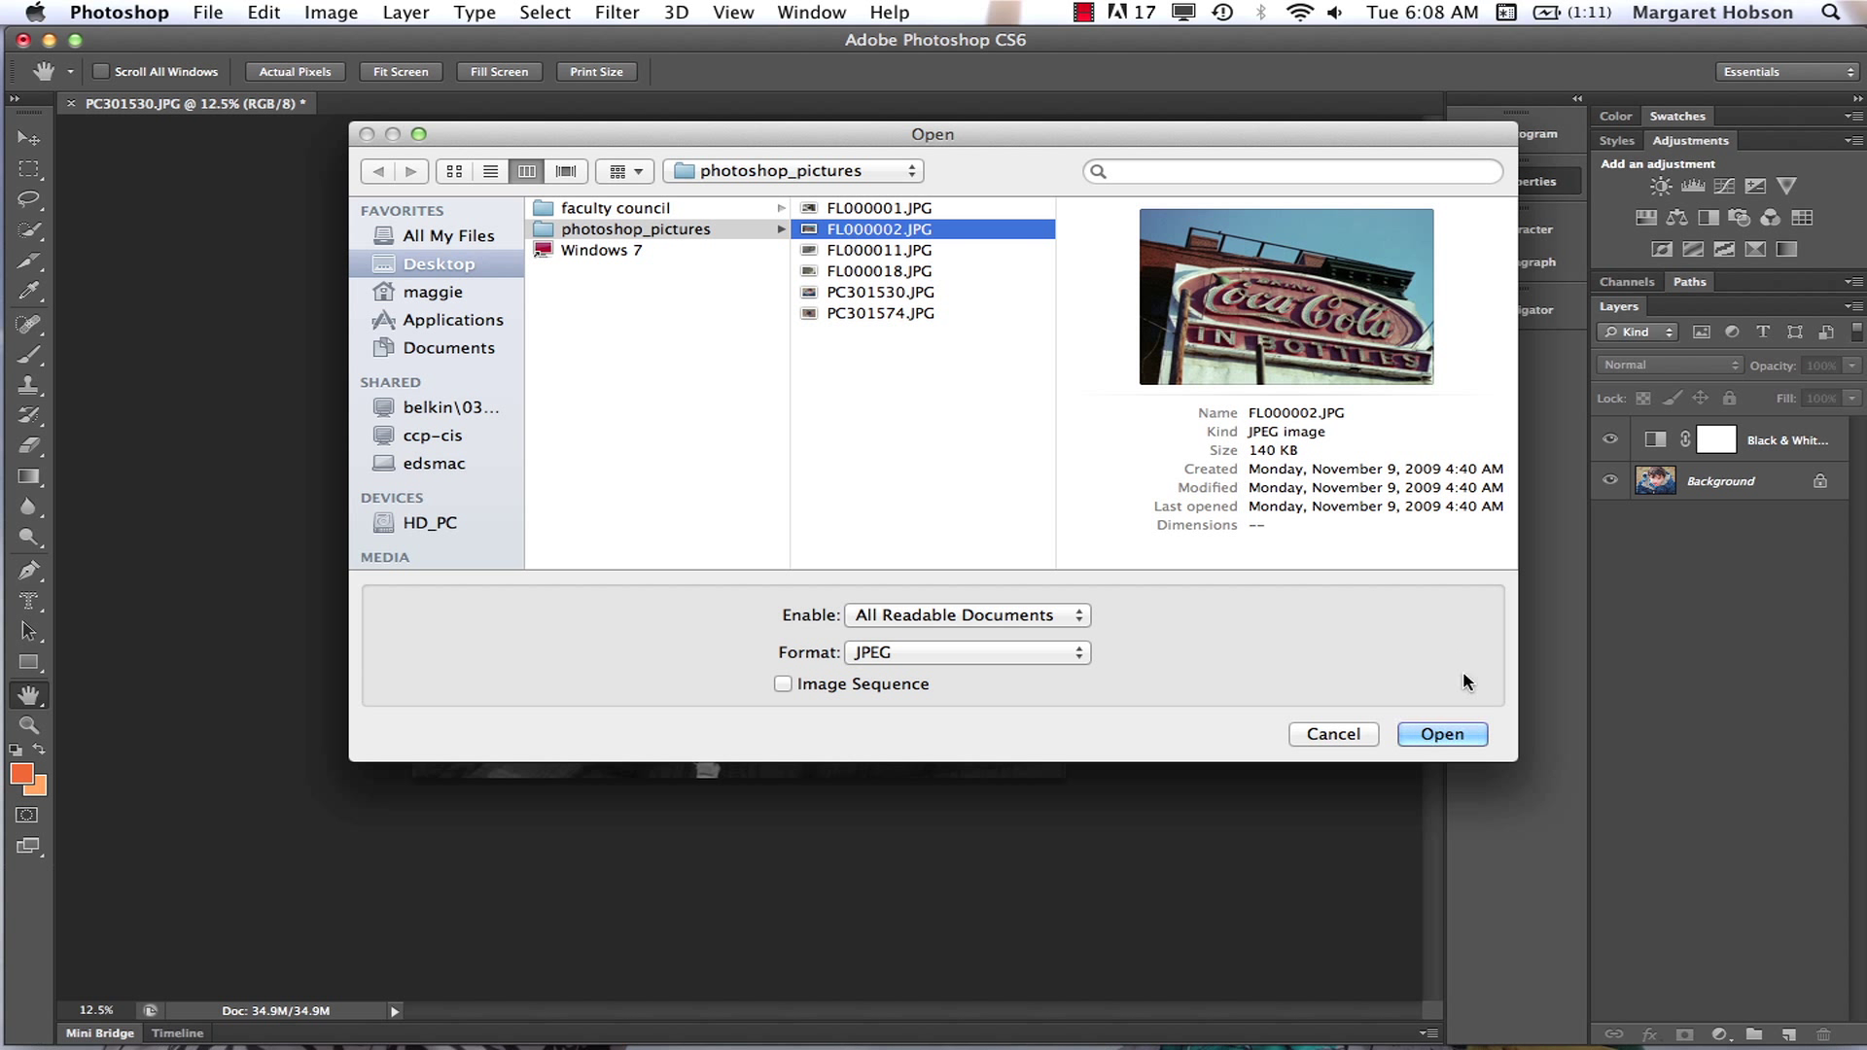
pyautogui.click(1444, 734)
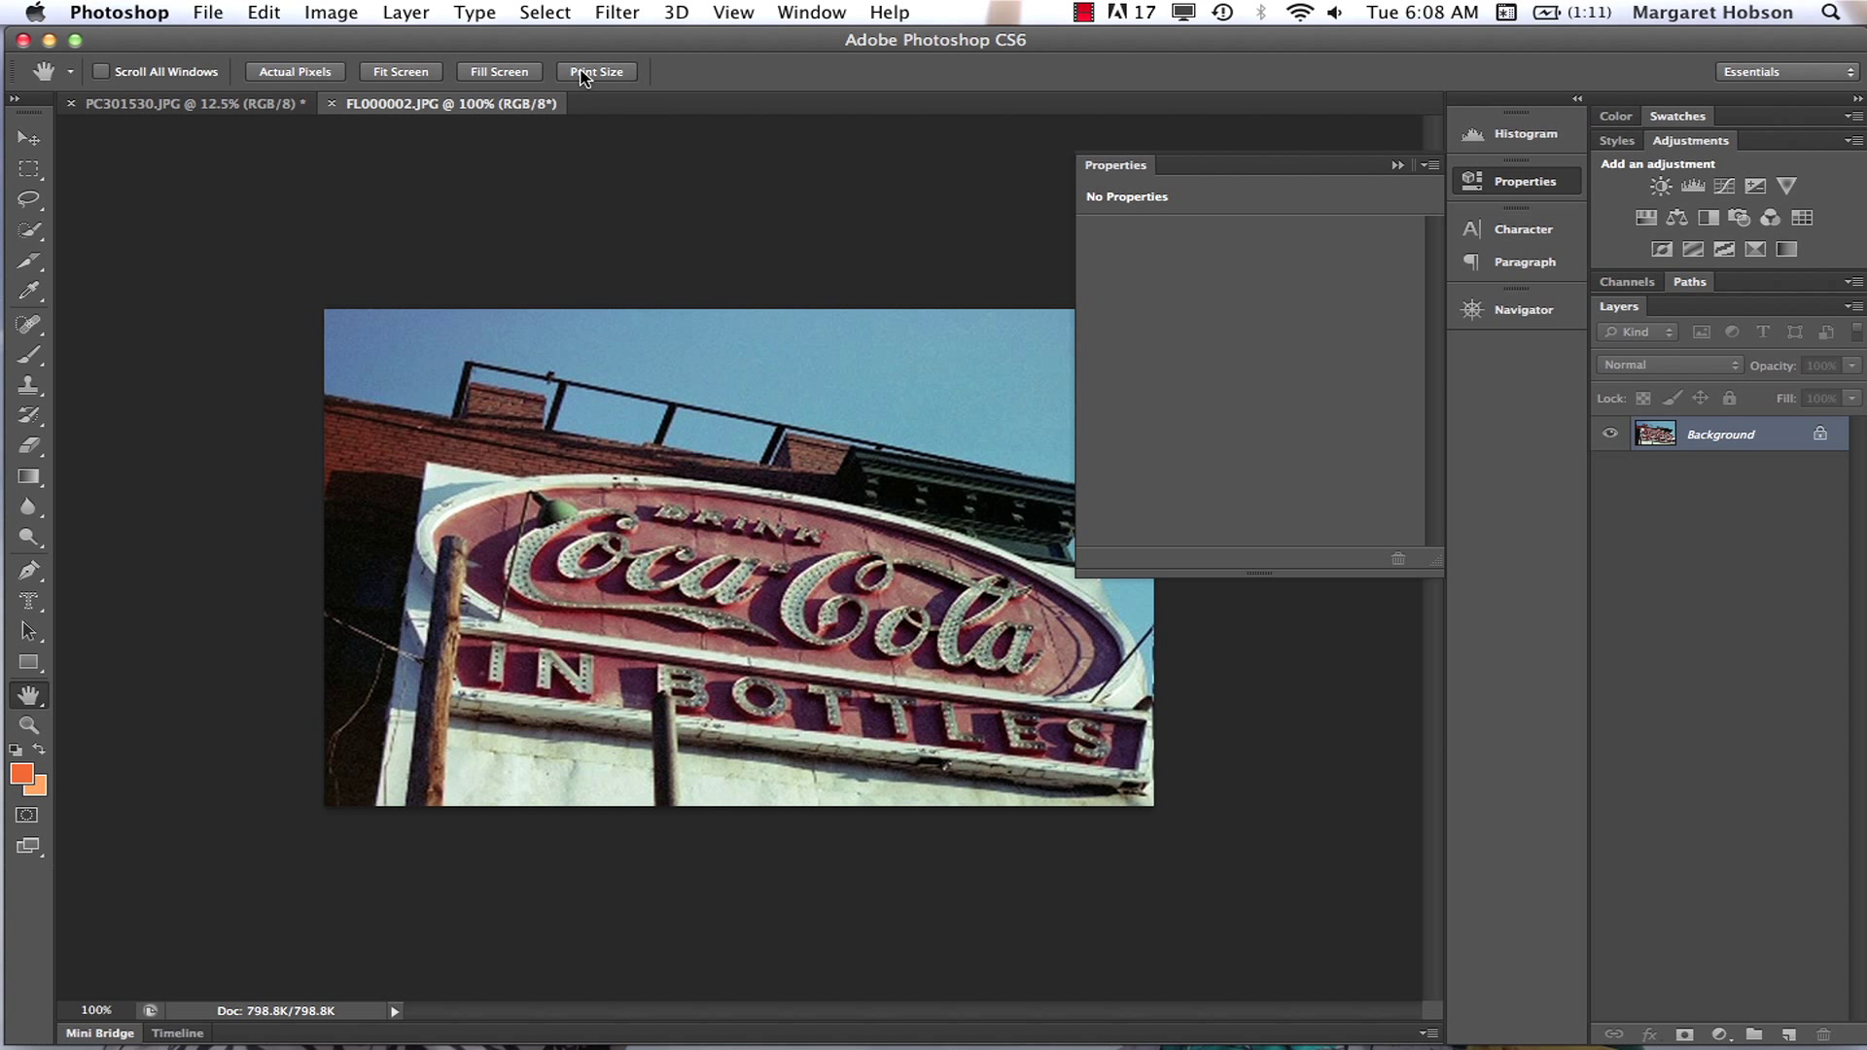
pyautogui.click(350, 12)
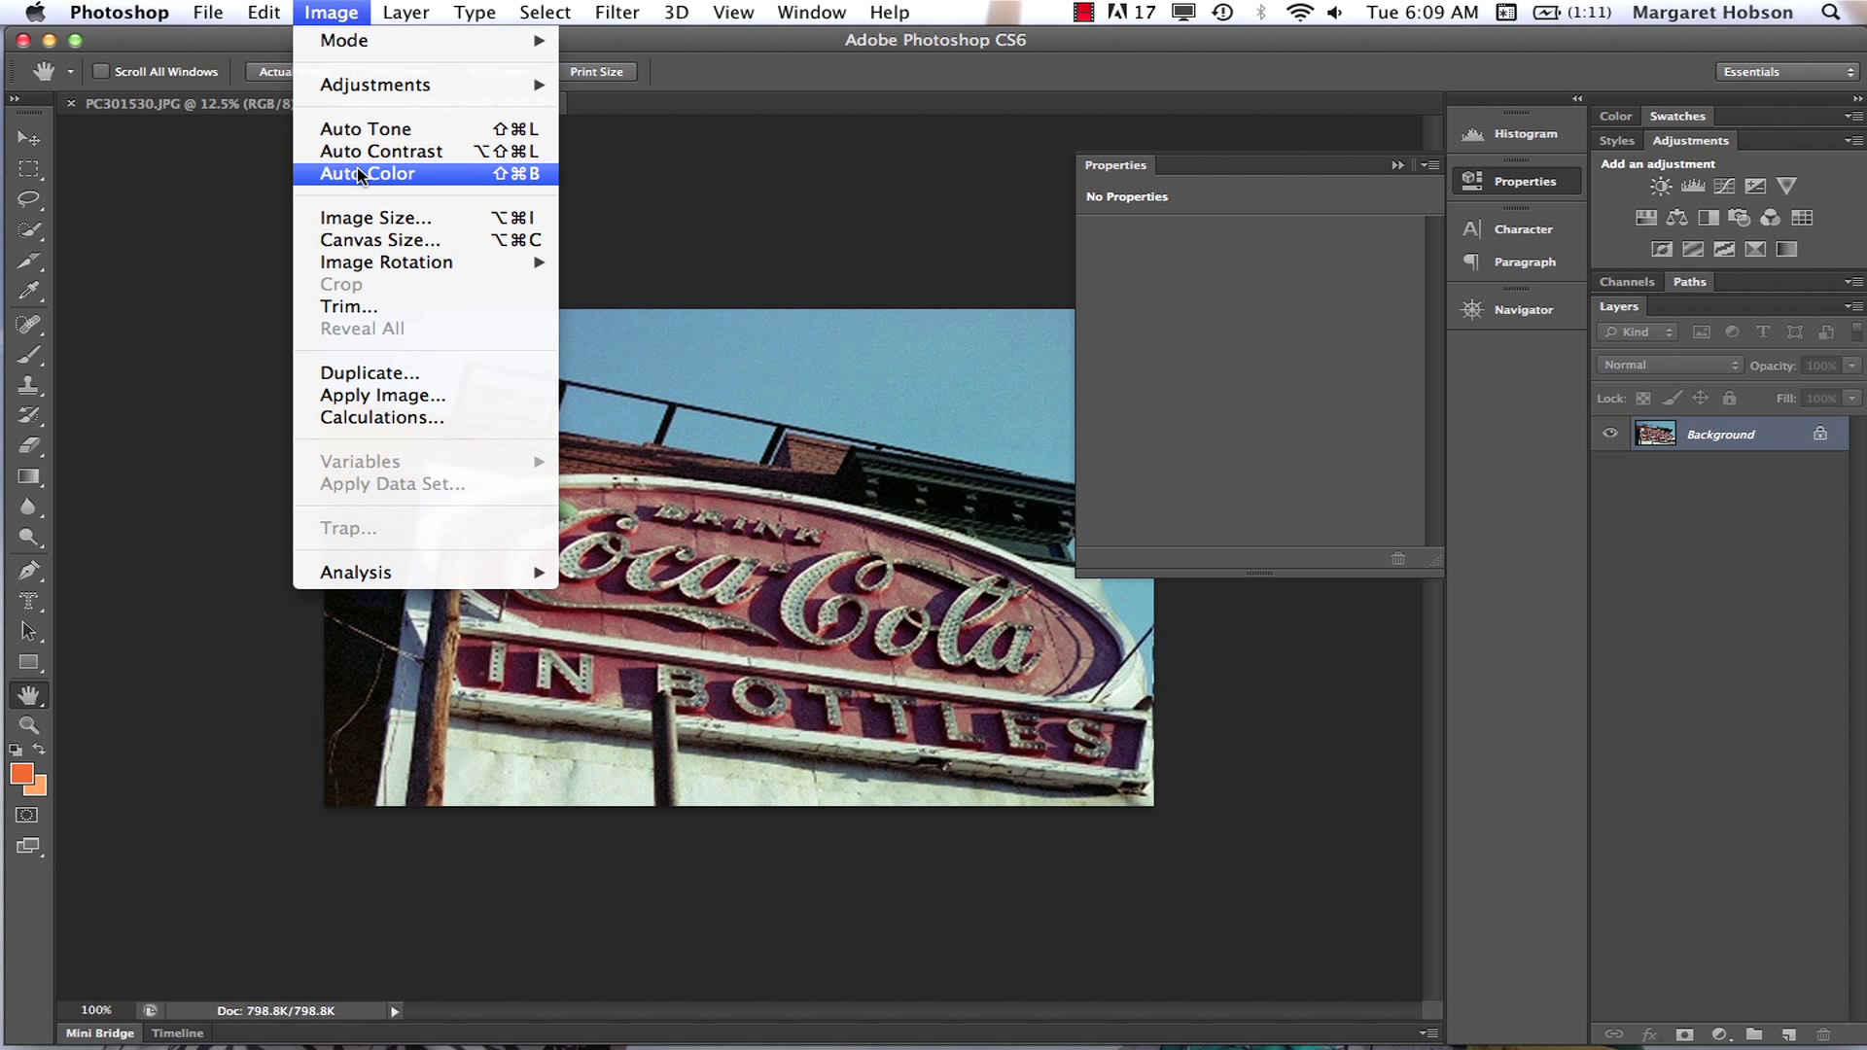
pyautogui.click(364, 220)
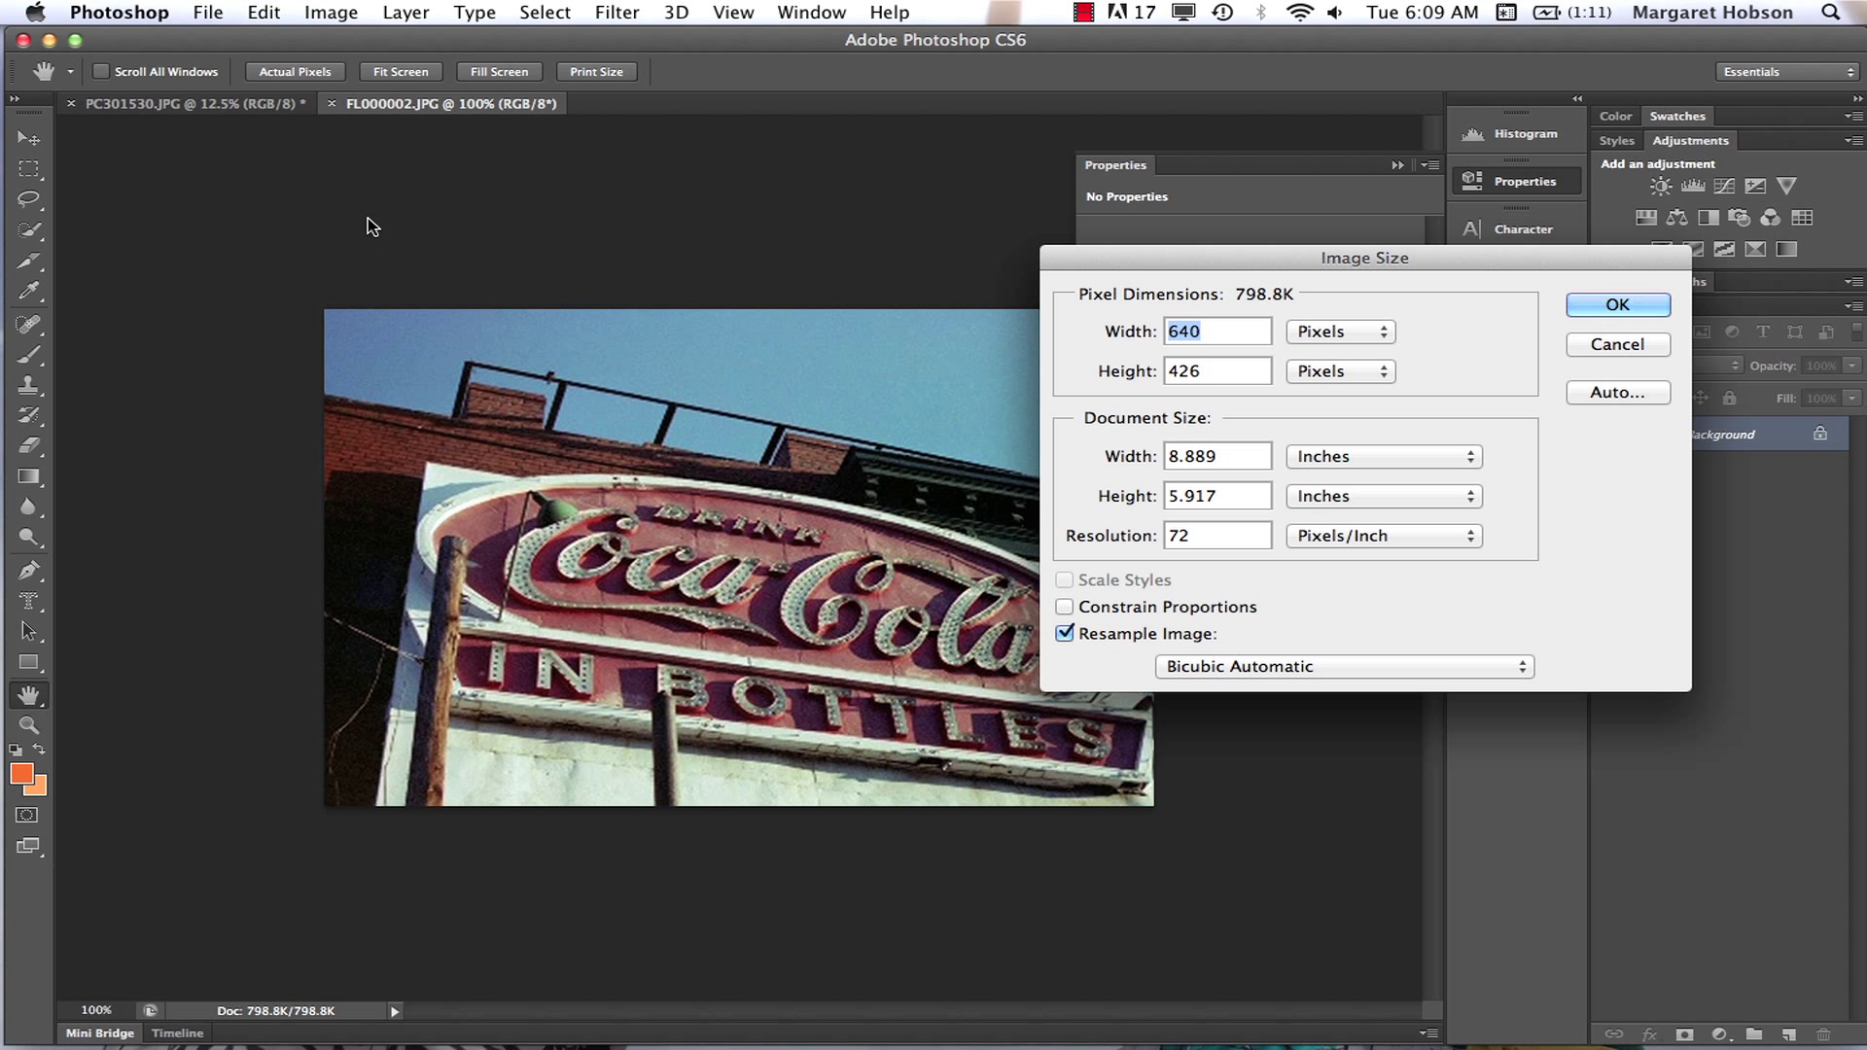
pyautogui.click(1617, 305)
# - Convert the Coca-Cola sign to Grayscale mode, discarding its colour information
pyautogui.click(330, 12)
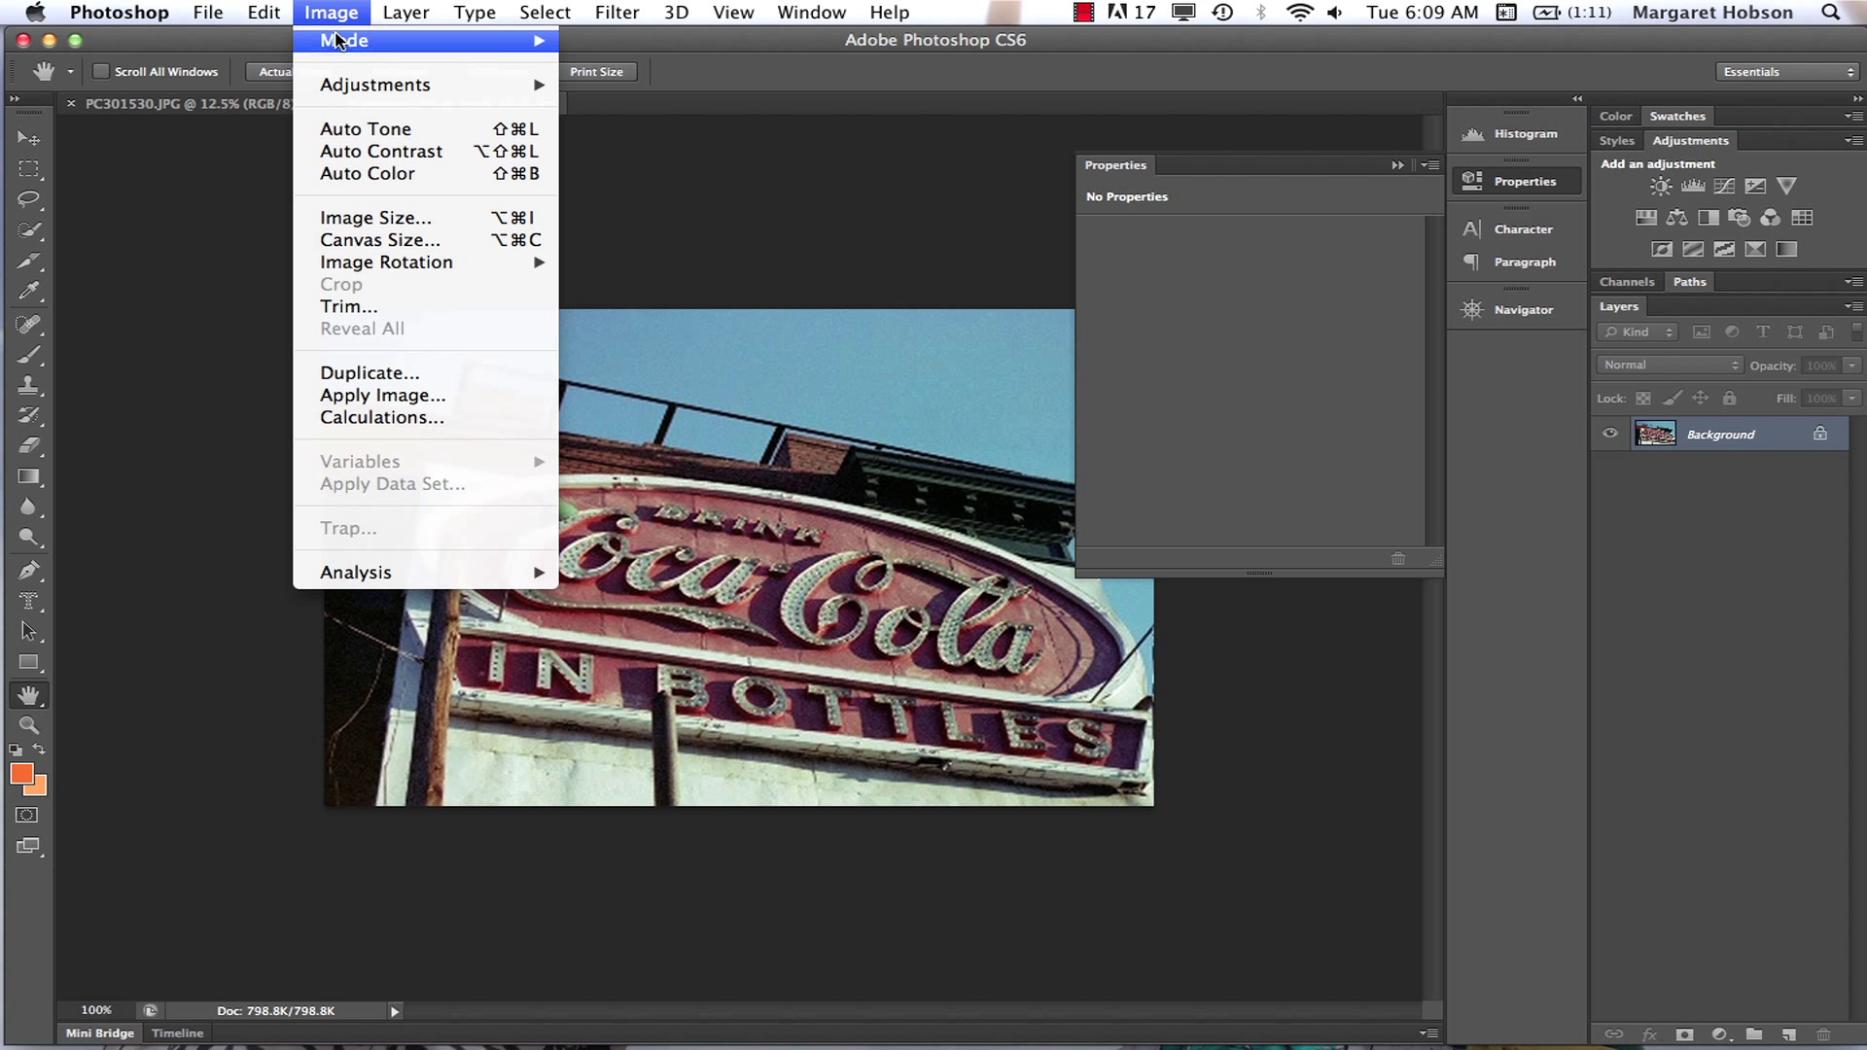
pyautogui.moveTo(347, 43)
pyautogui.click(603, 66)
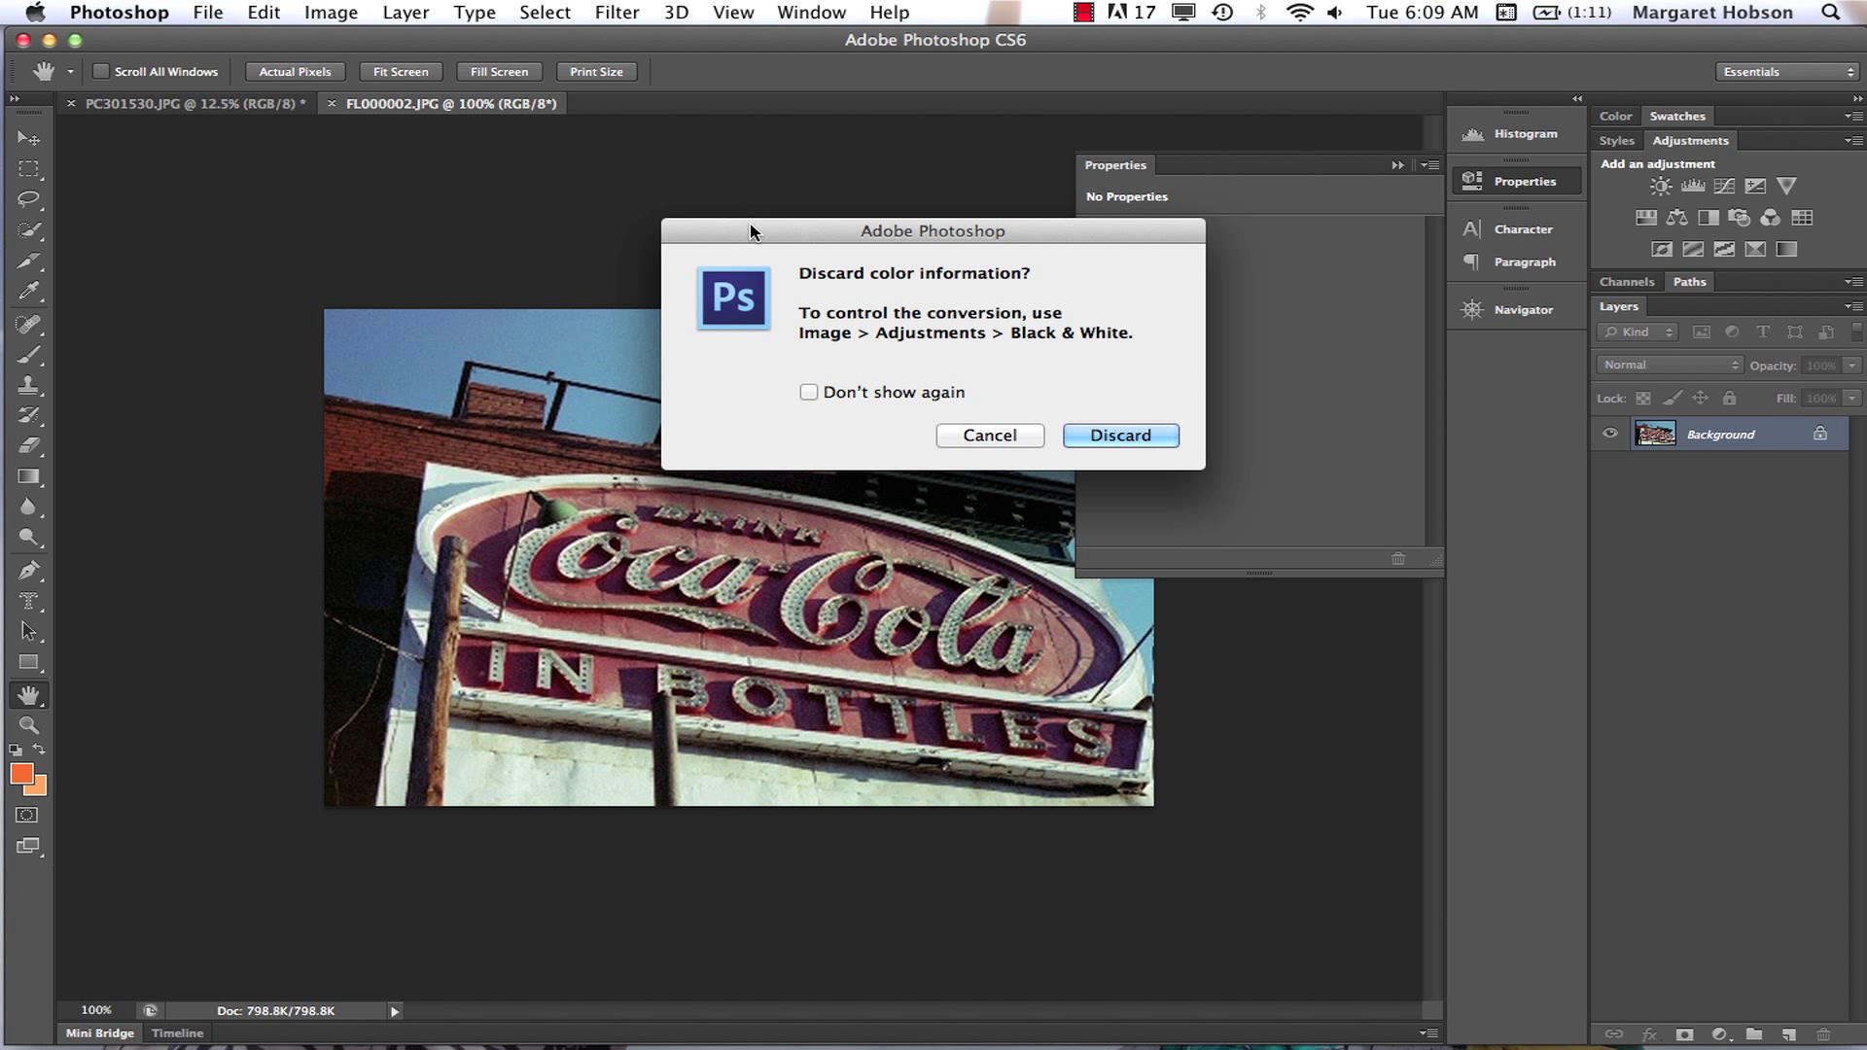
pyautogui.moveTo(751, 231); pyautogui.dragTo(794, 73)
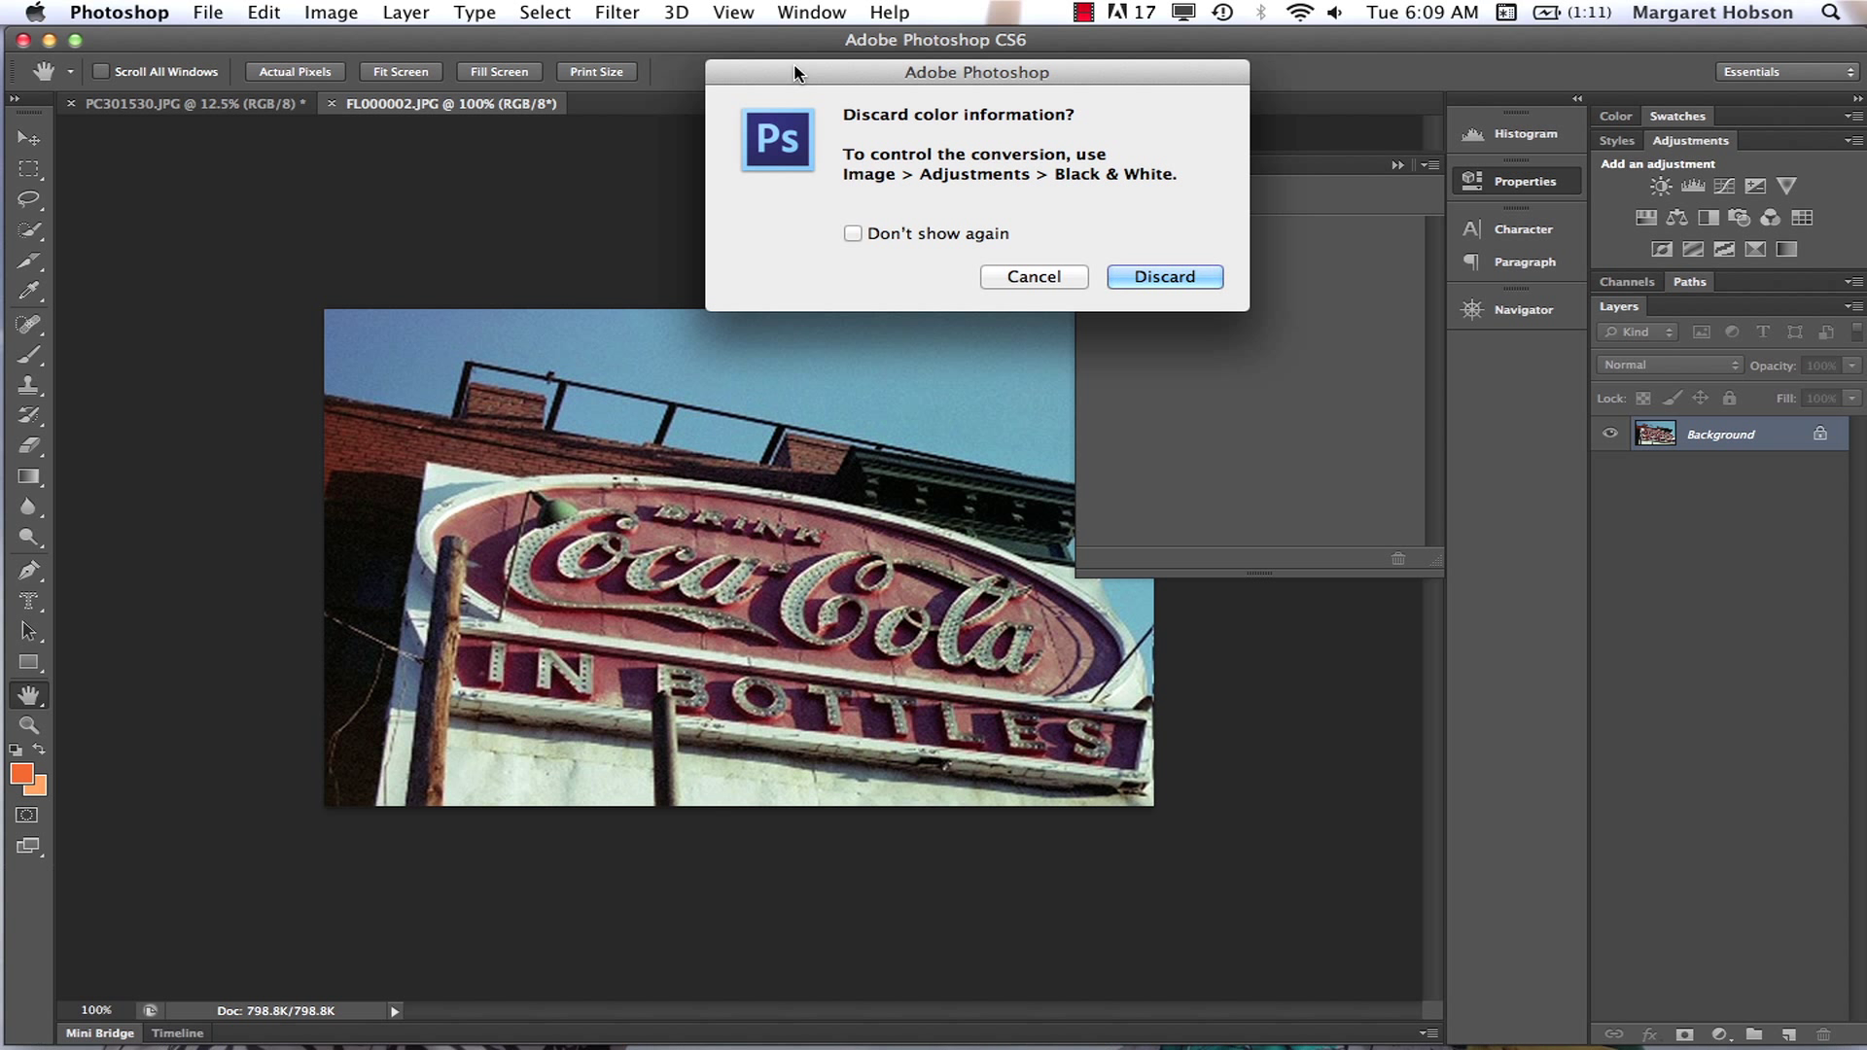
pyautogui.click(1171, 276)
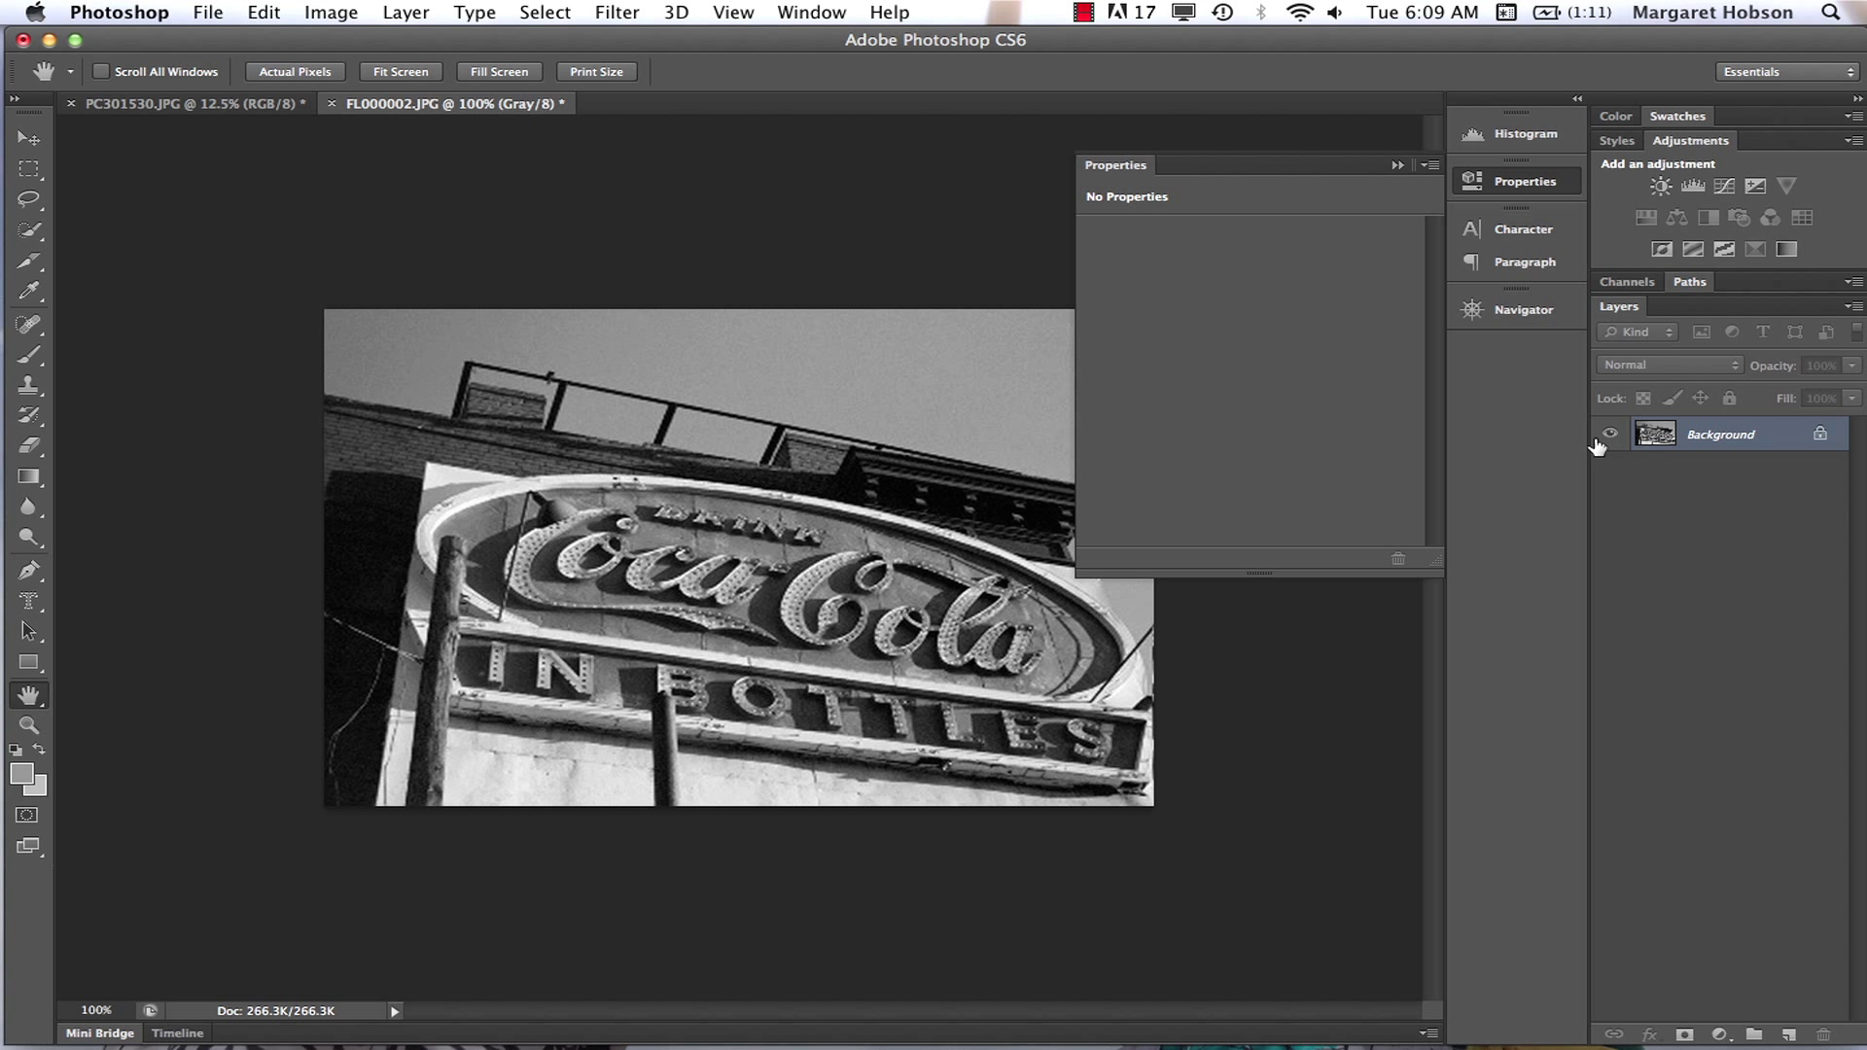
pyautogui.click(153, 109)
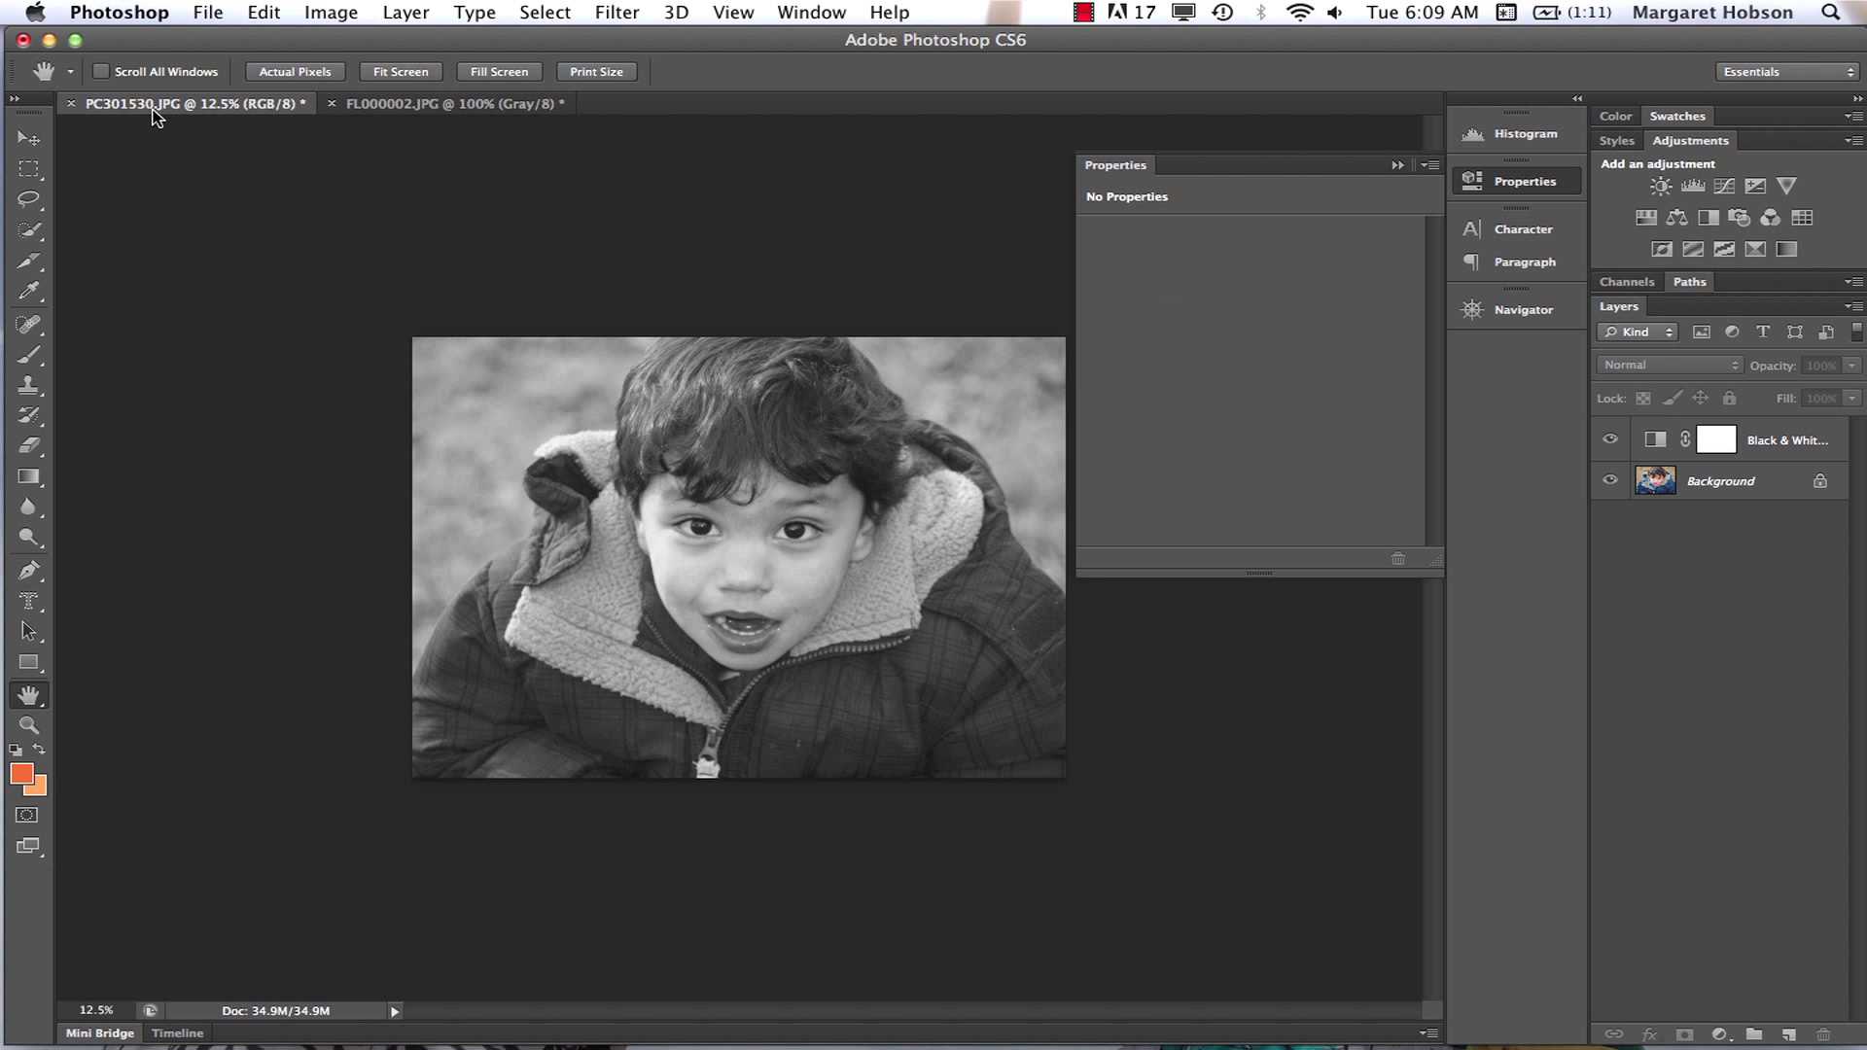
pyautogui.click(1610, 441)
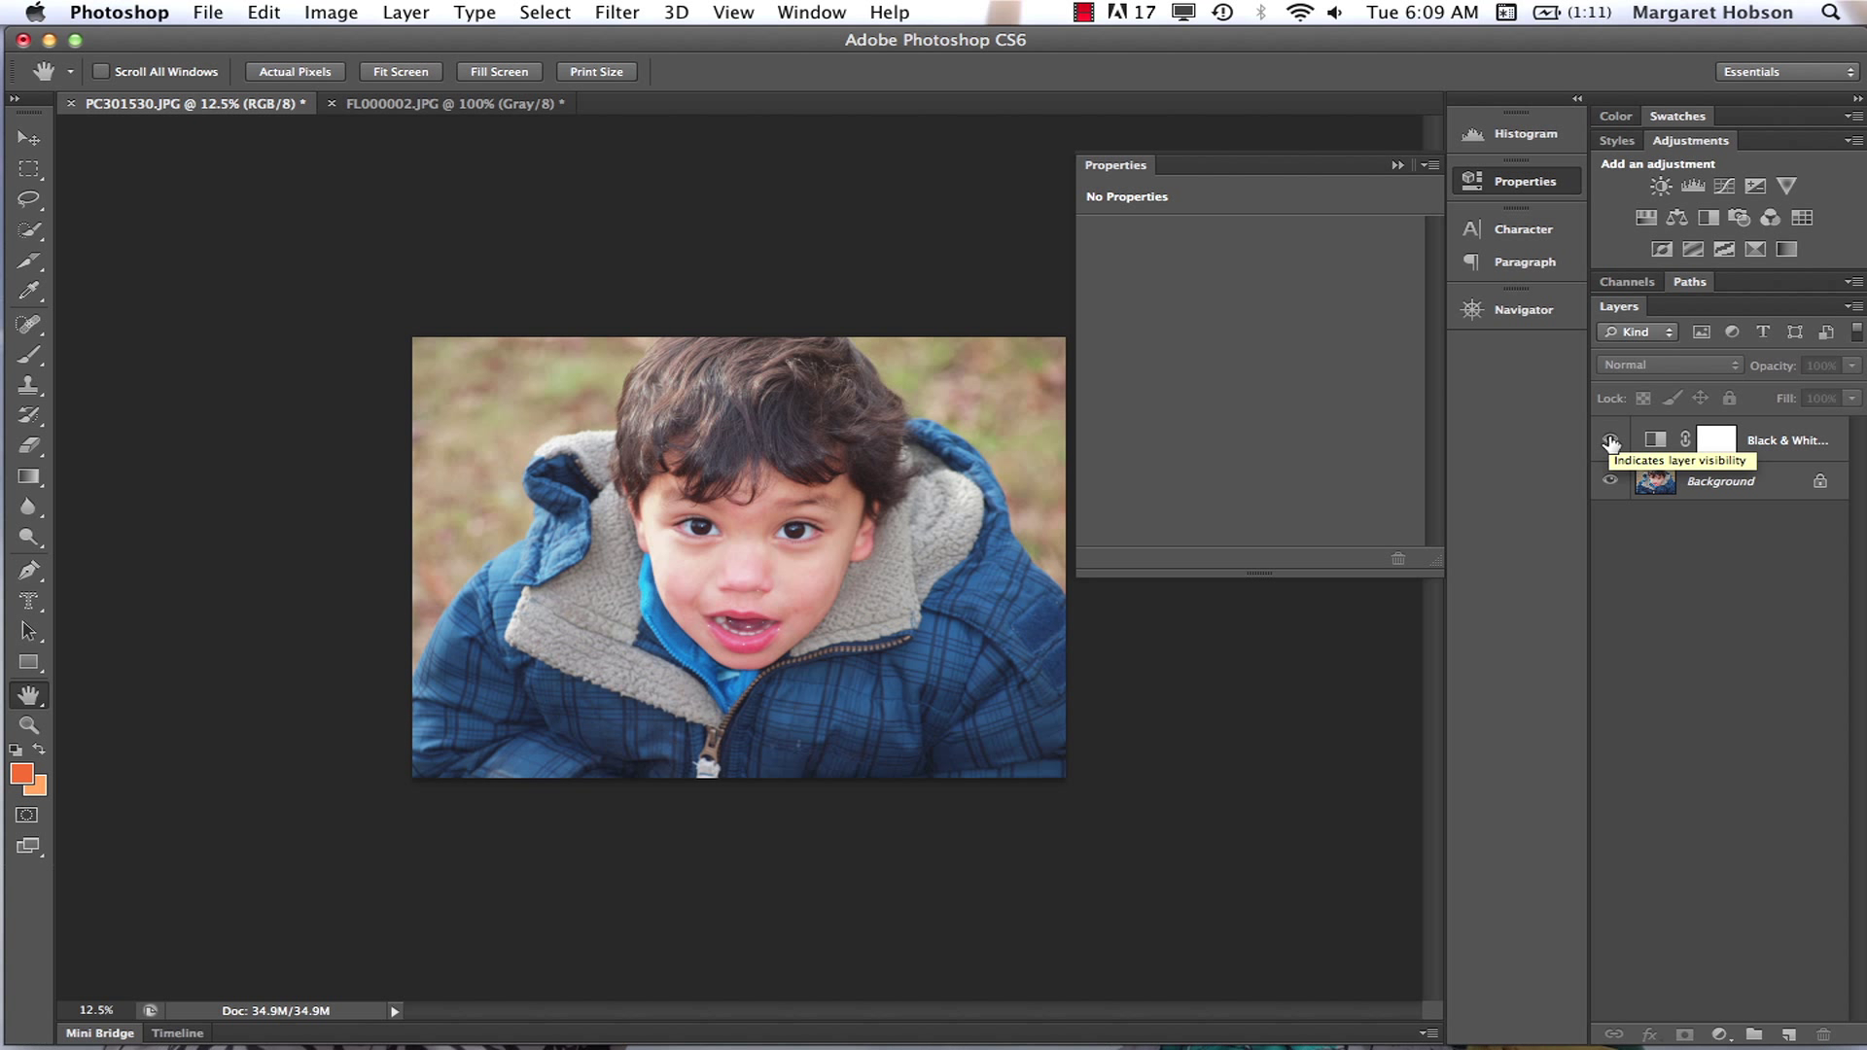
pyautogui.click(1610, 441)
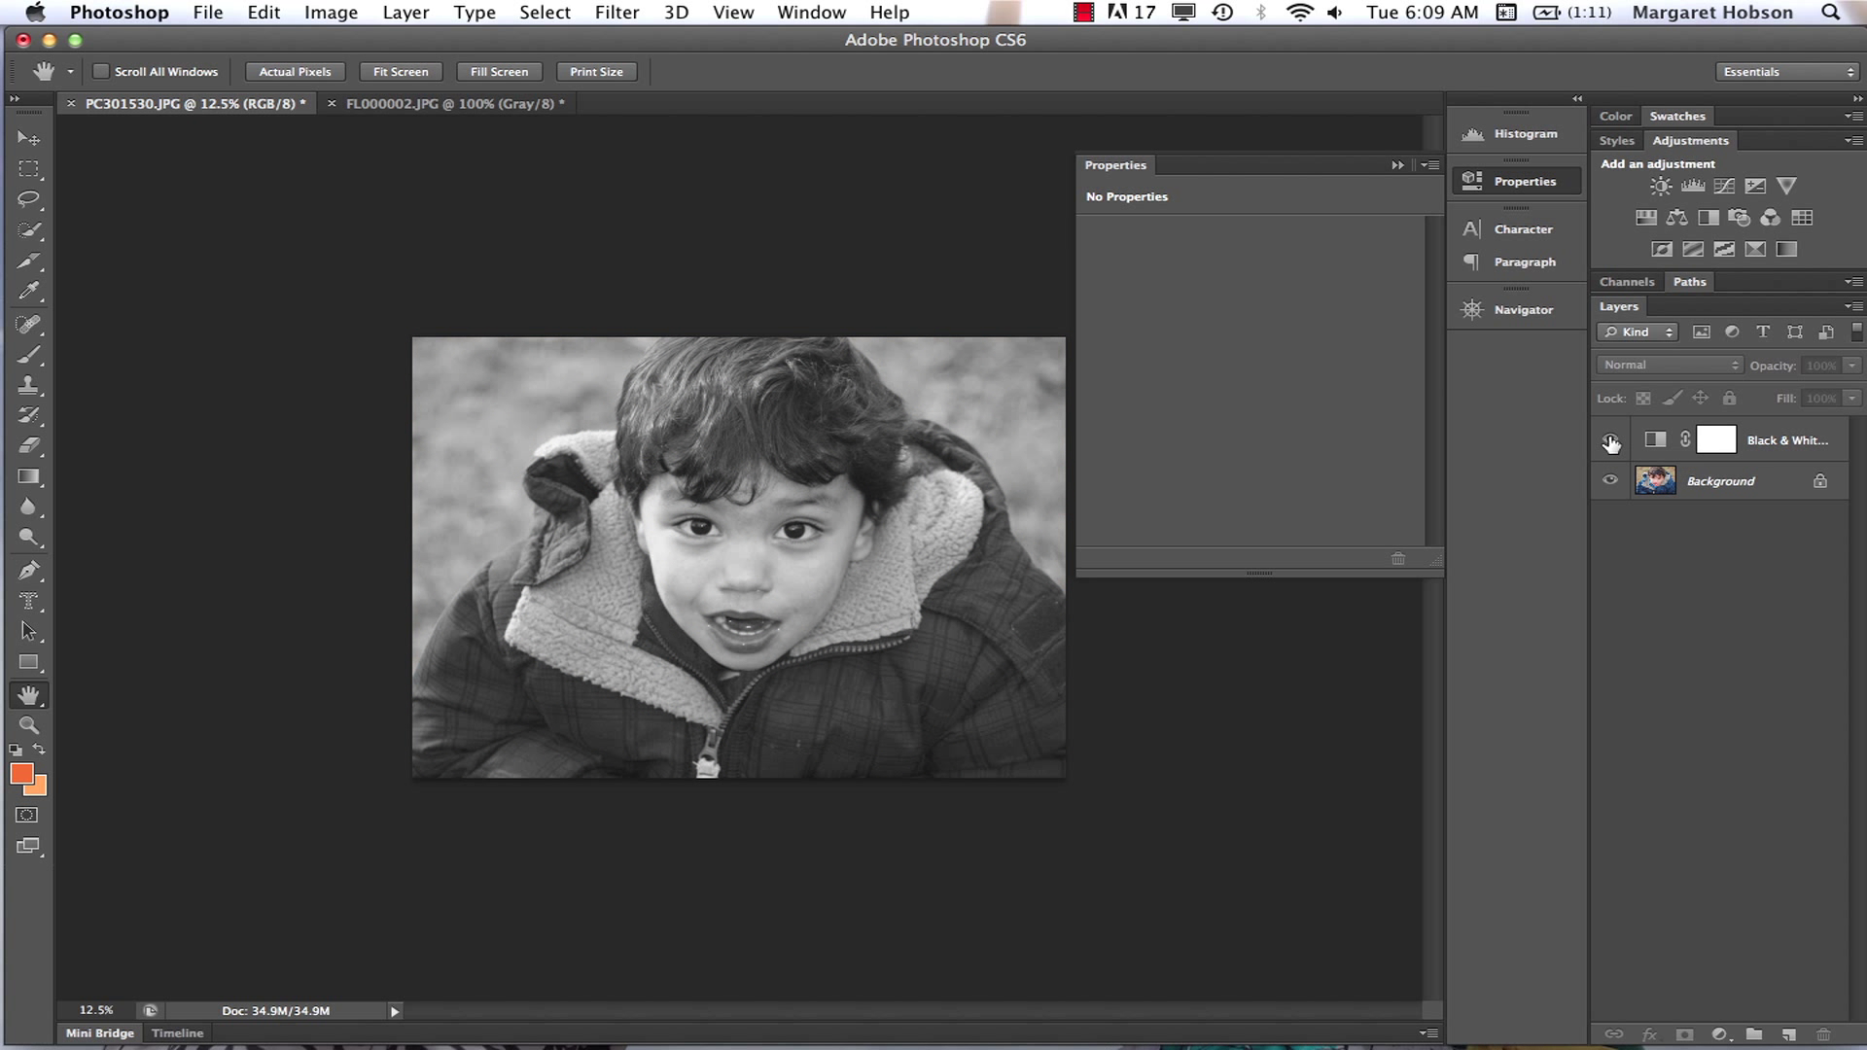
pyautogui.click(378, 103)
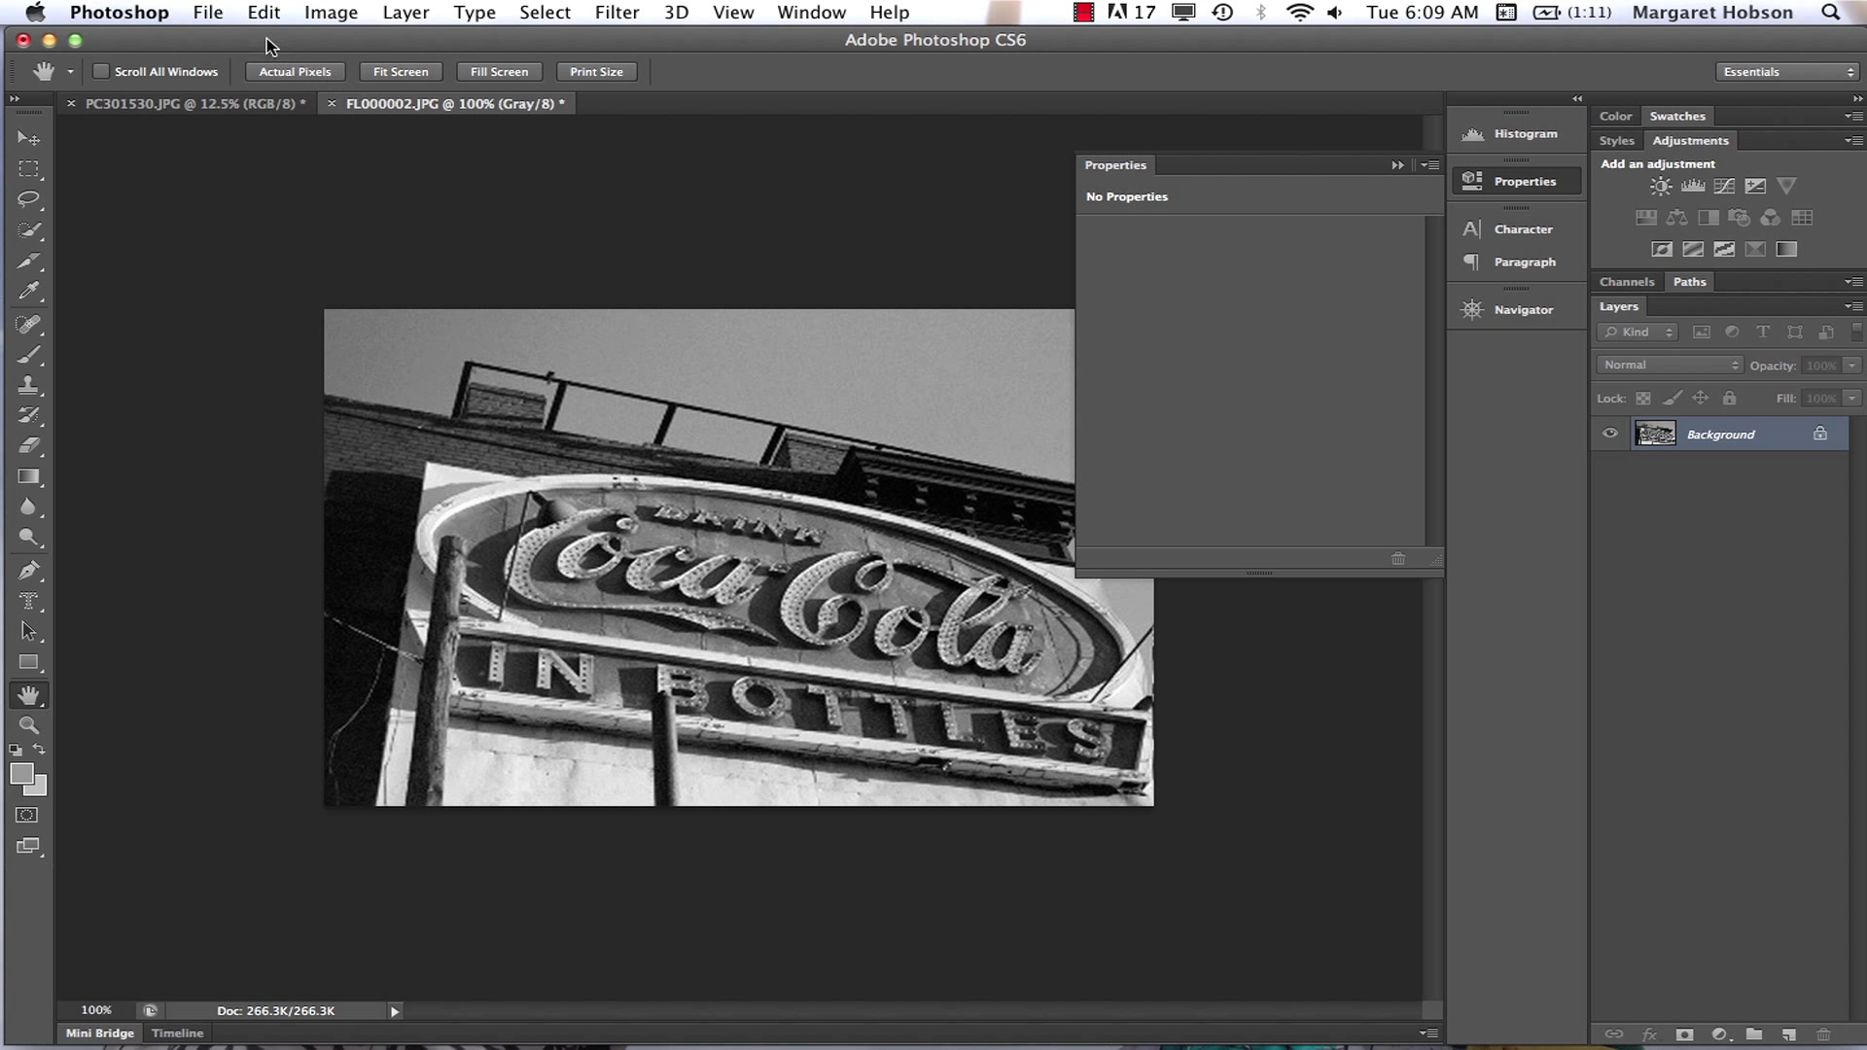
pyautogui.click(209, 11)
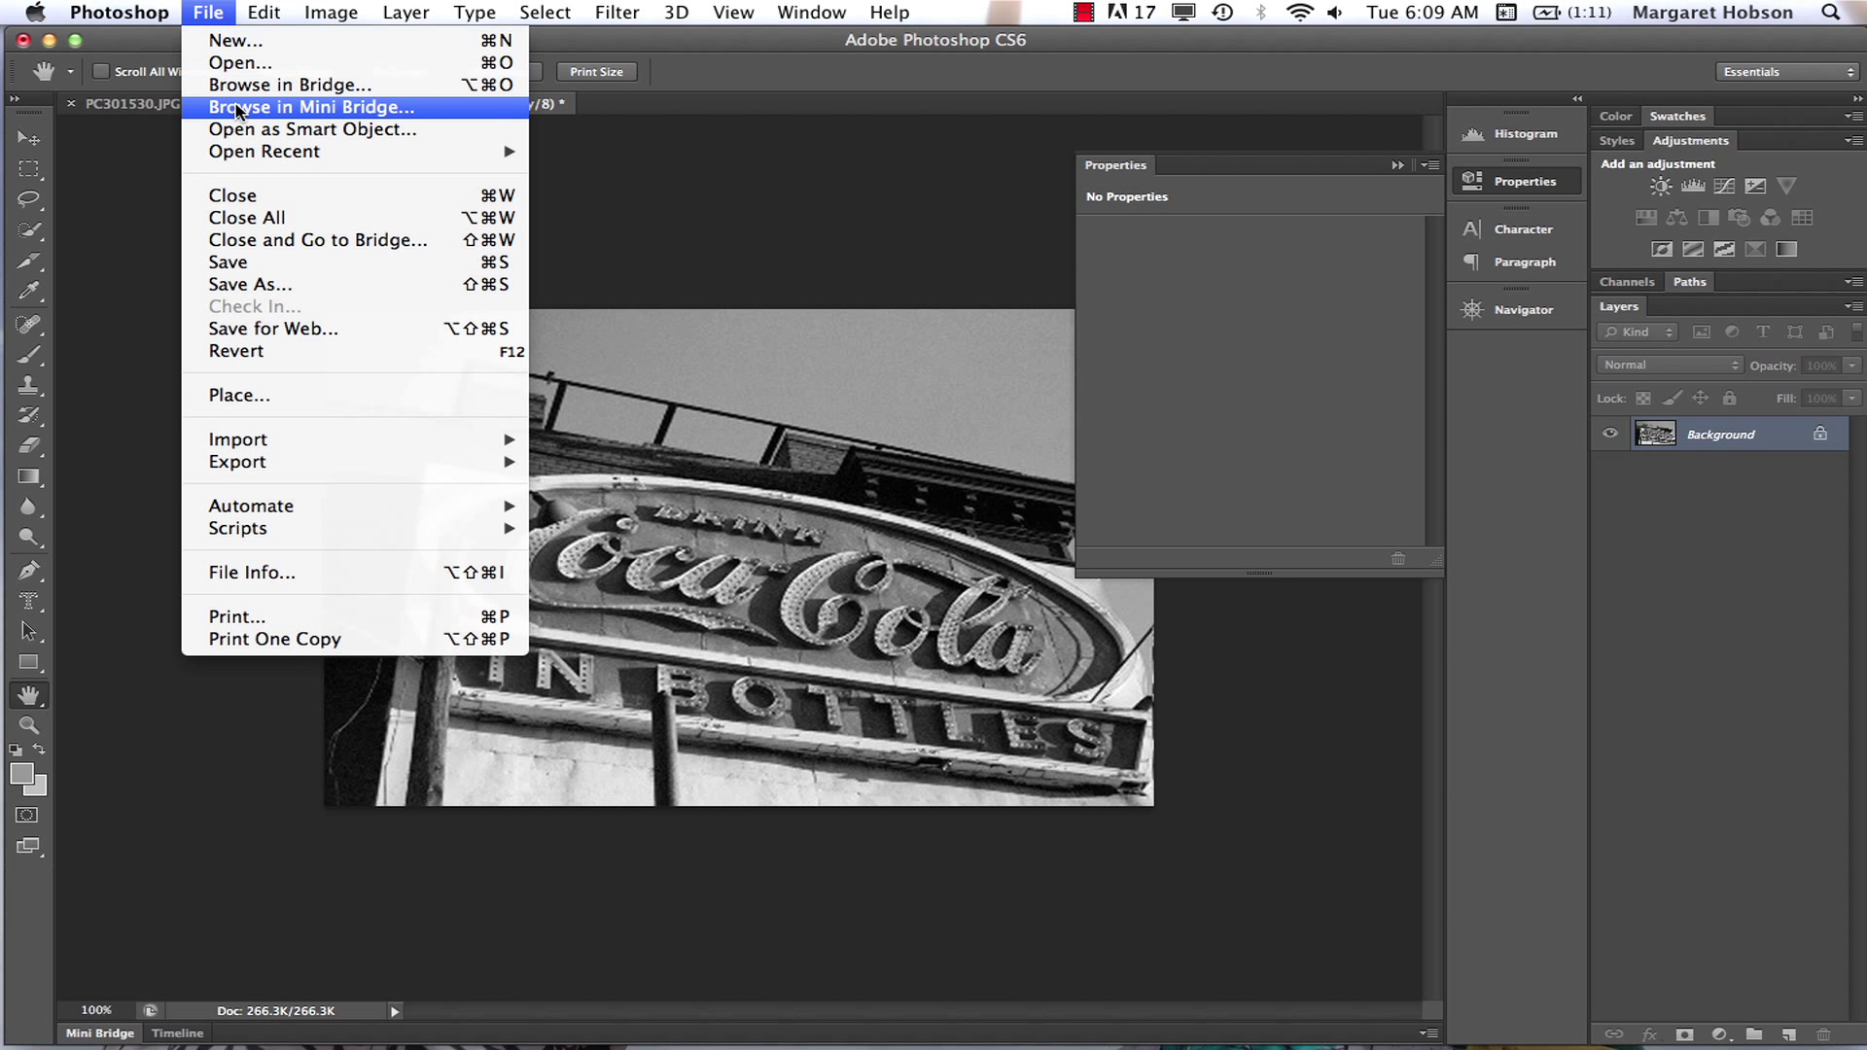
# - Open the statue photo FL000011.JPG as a new document
pyautogui.click(234, 62)
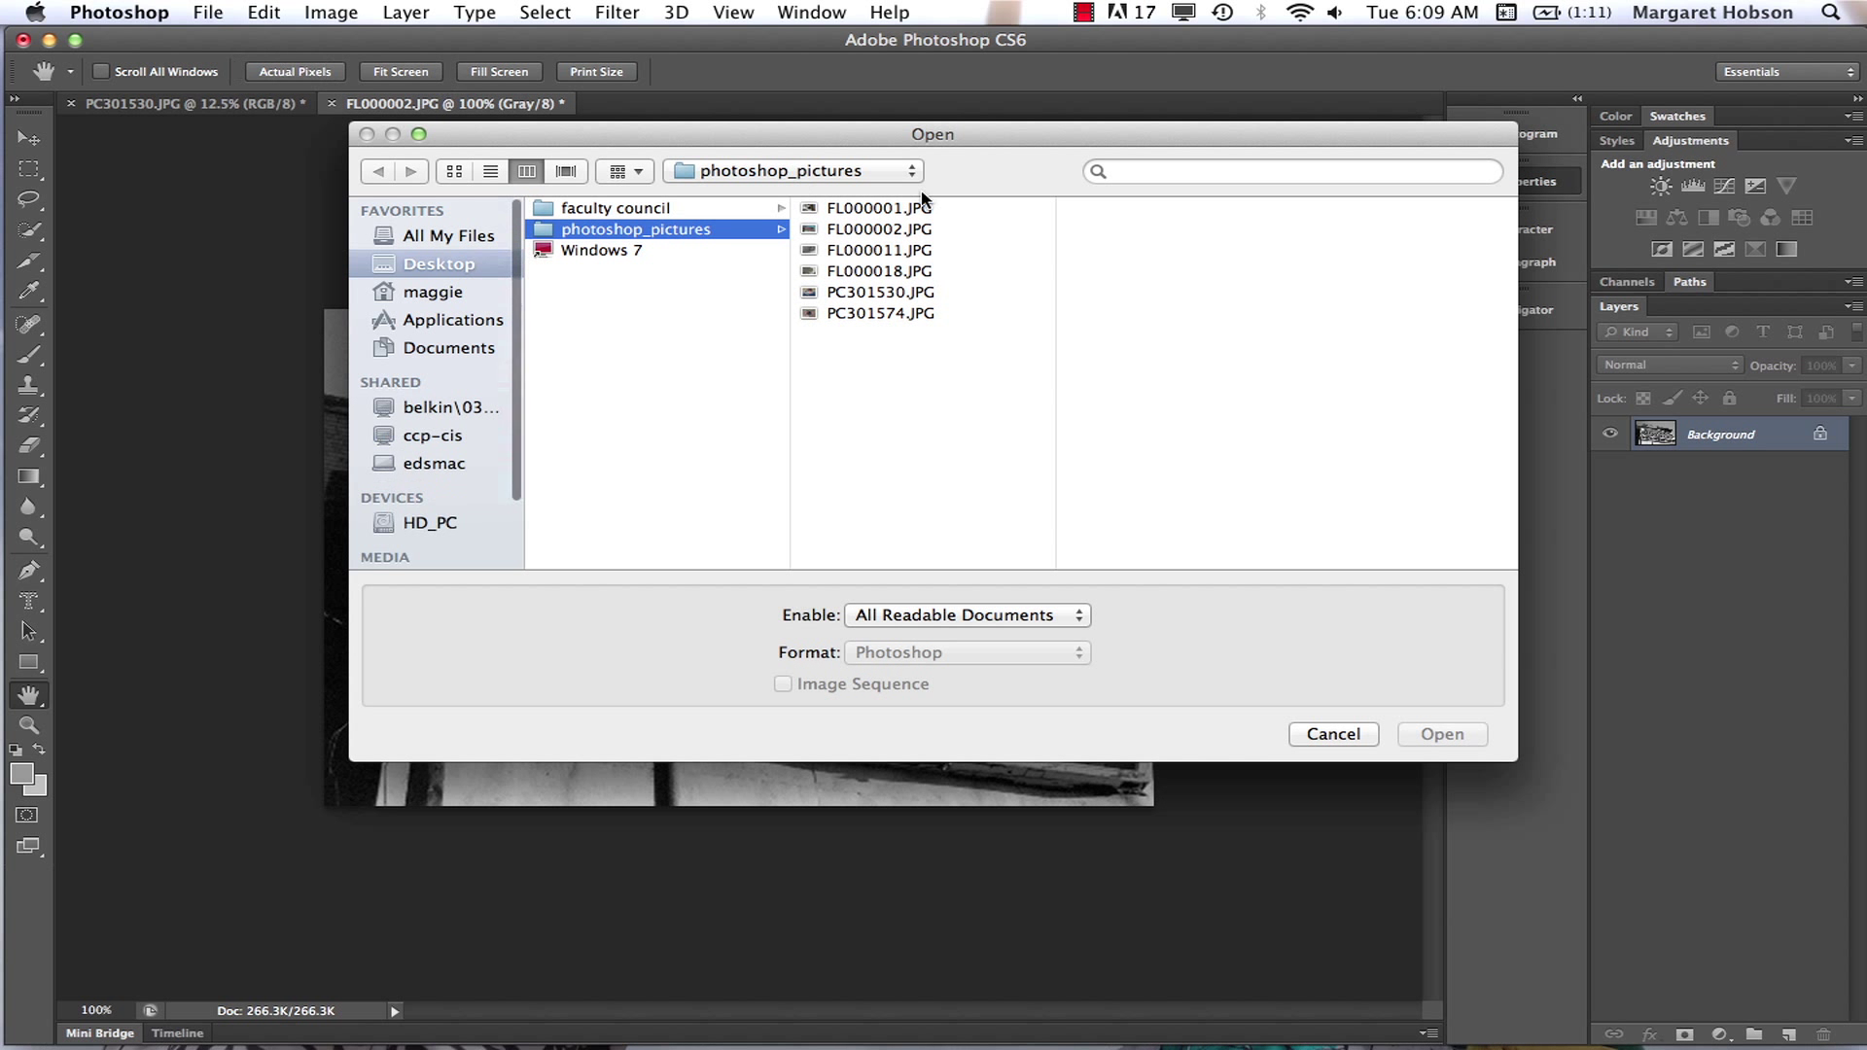
pyautogui.click(846, 291)
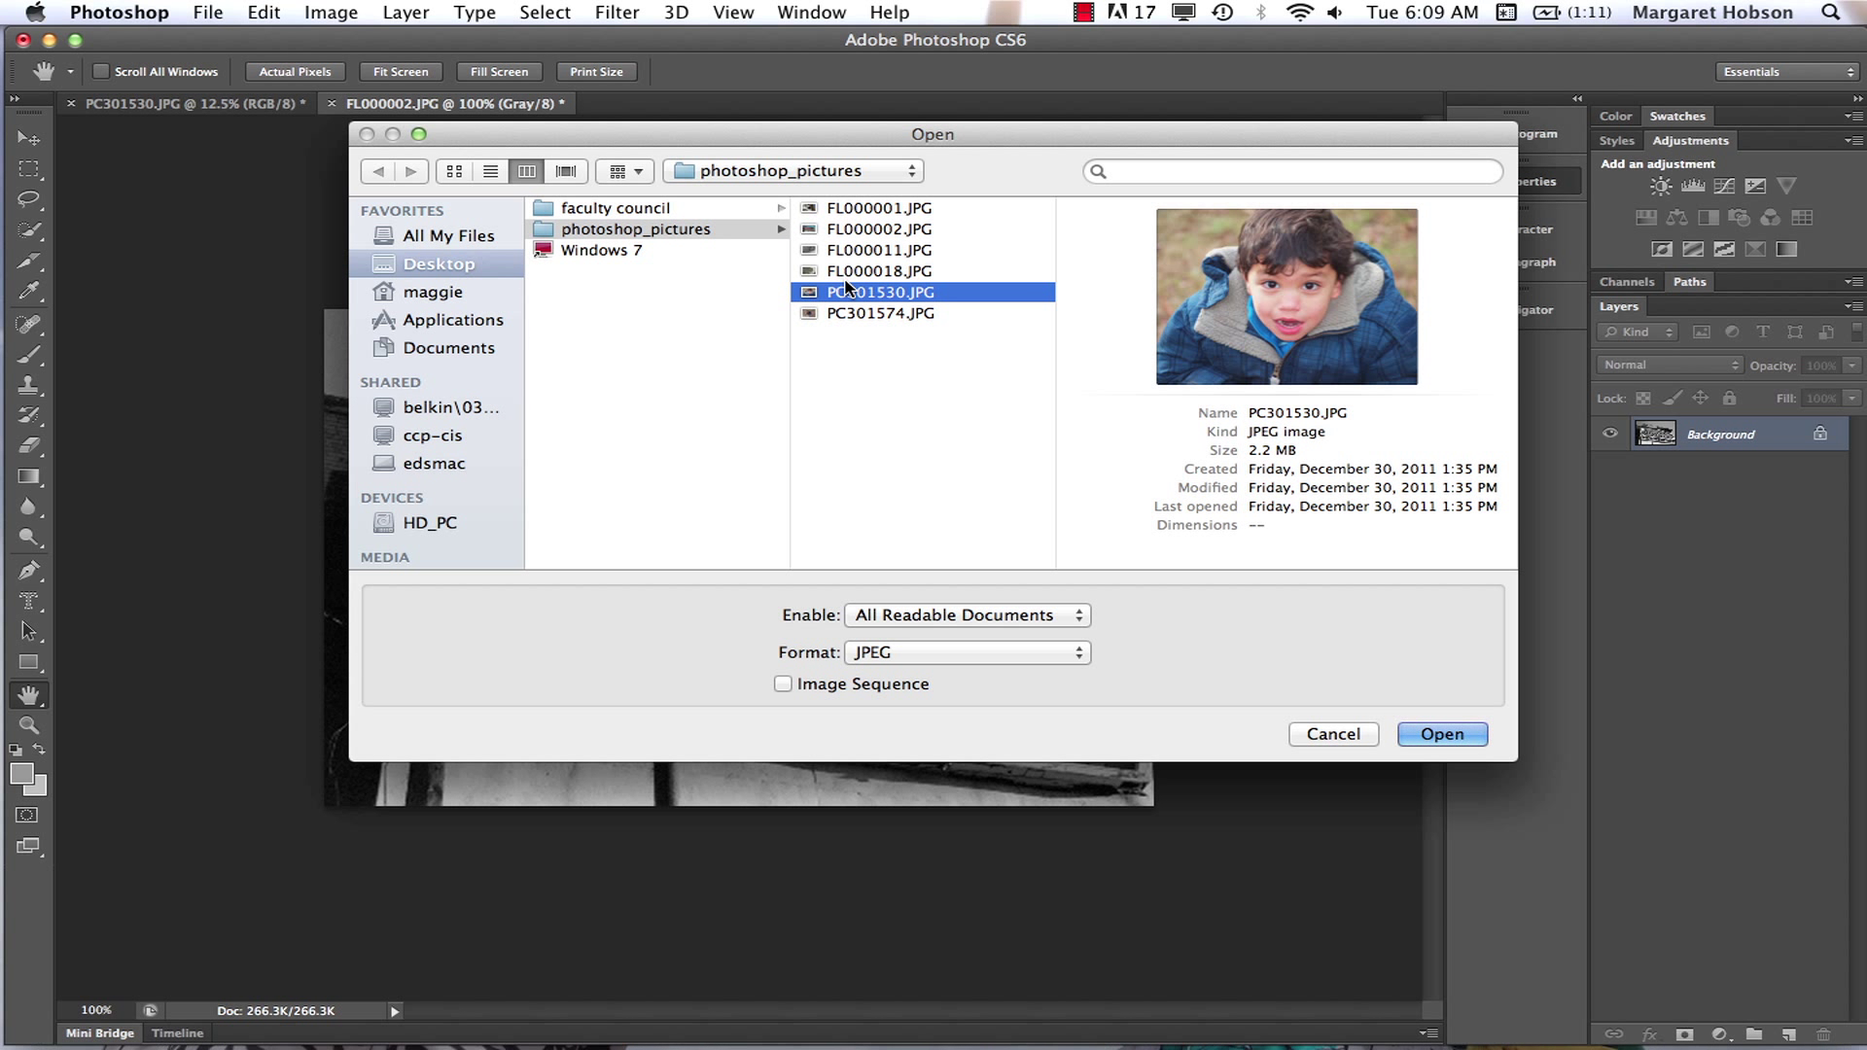
pyautogui.click(852, 250)
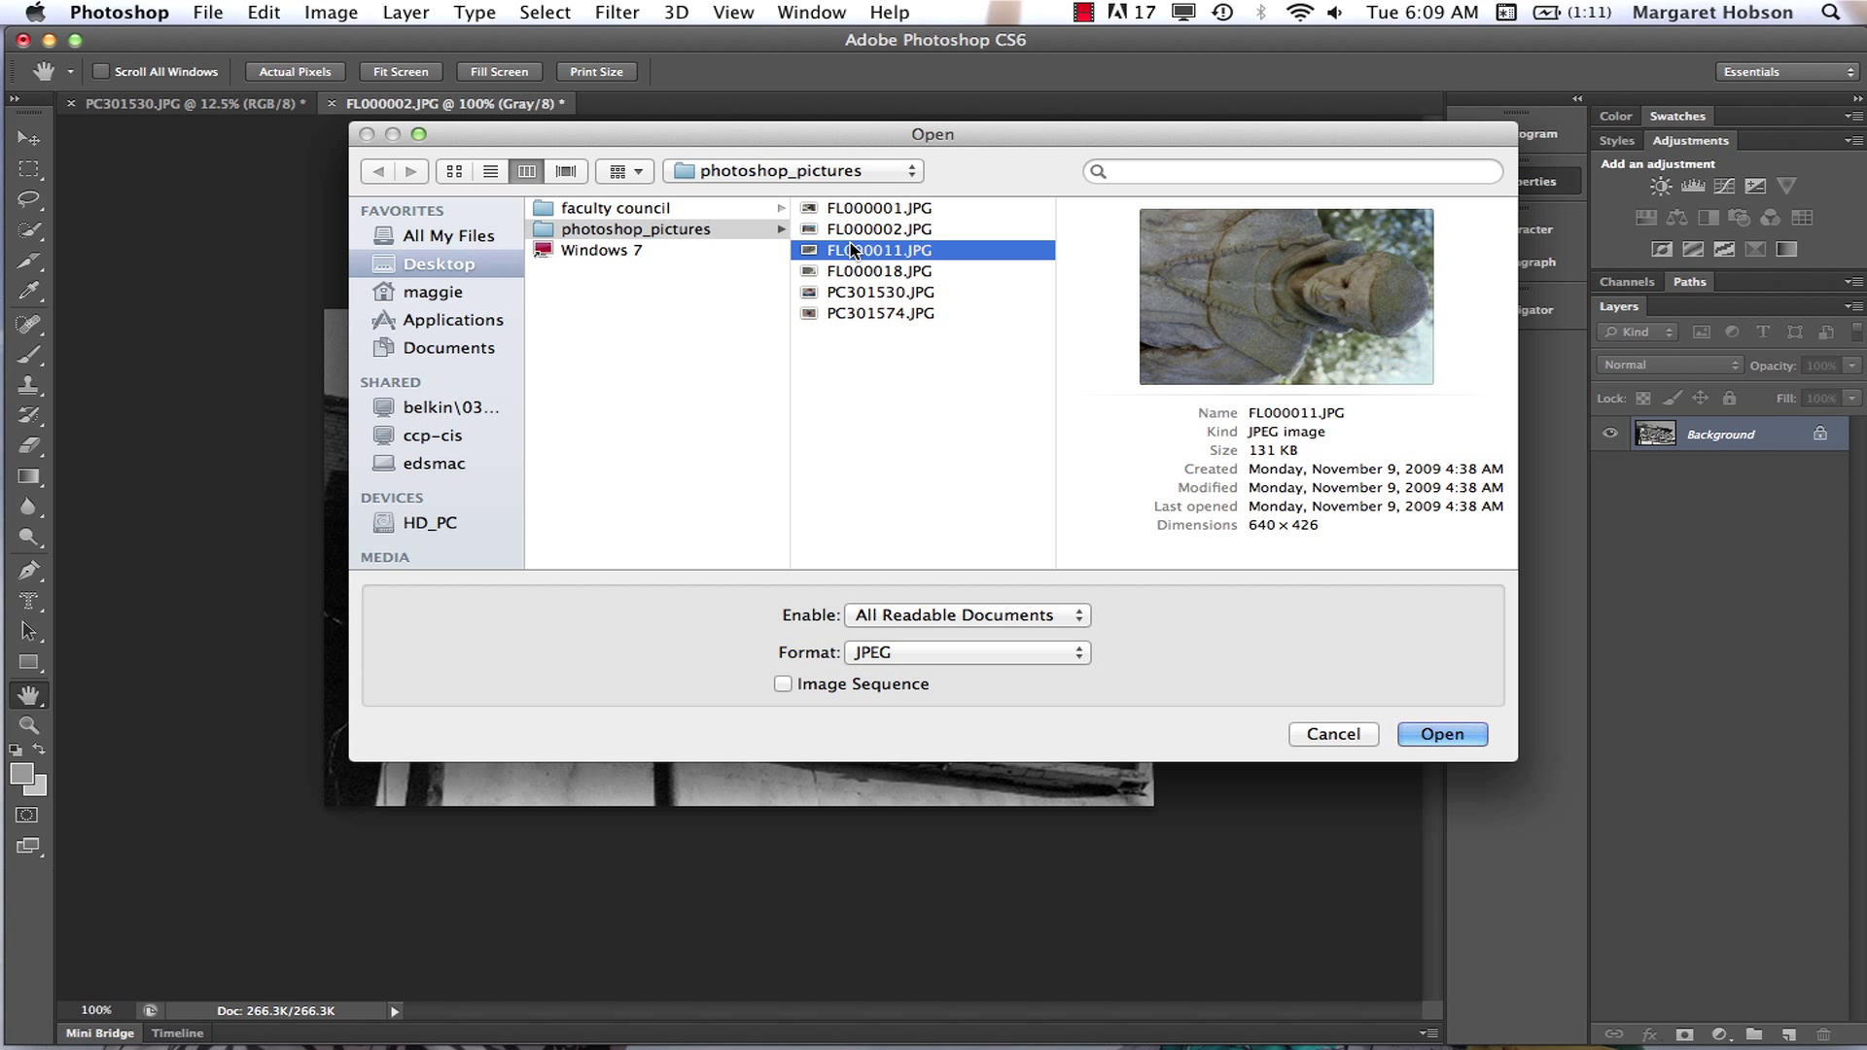
pyautogui.click(1440, 734)
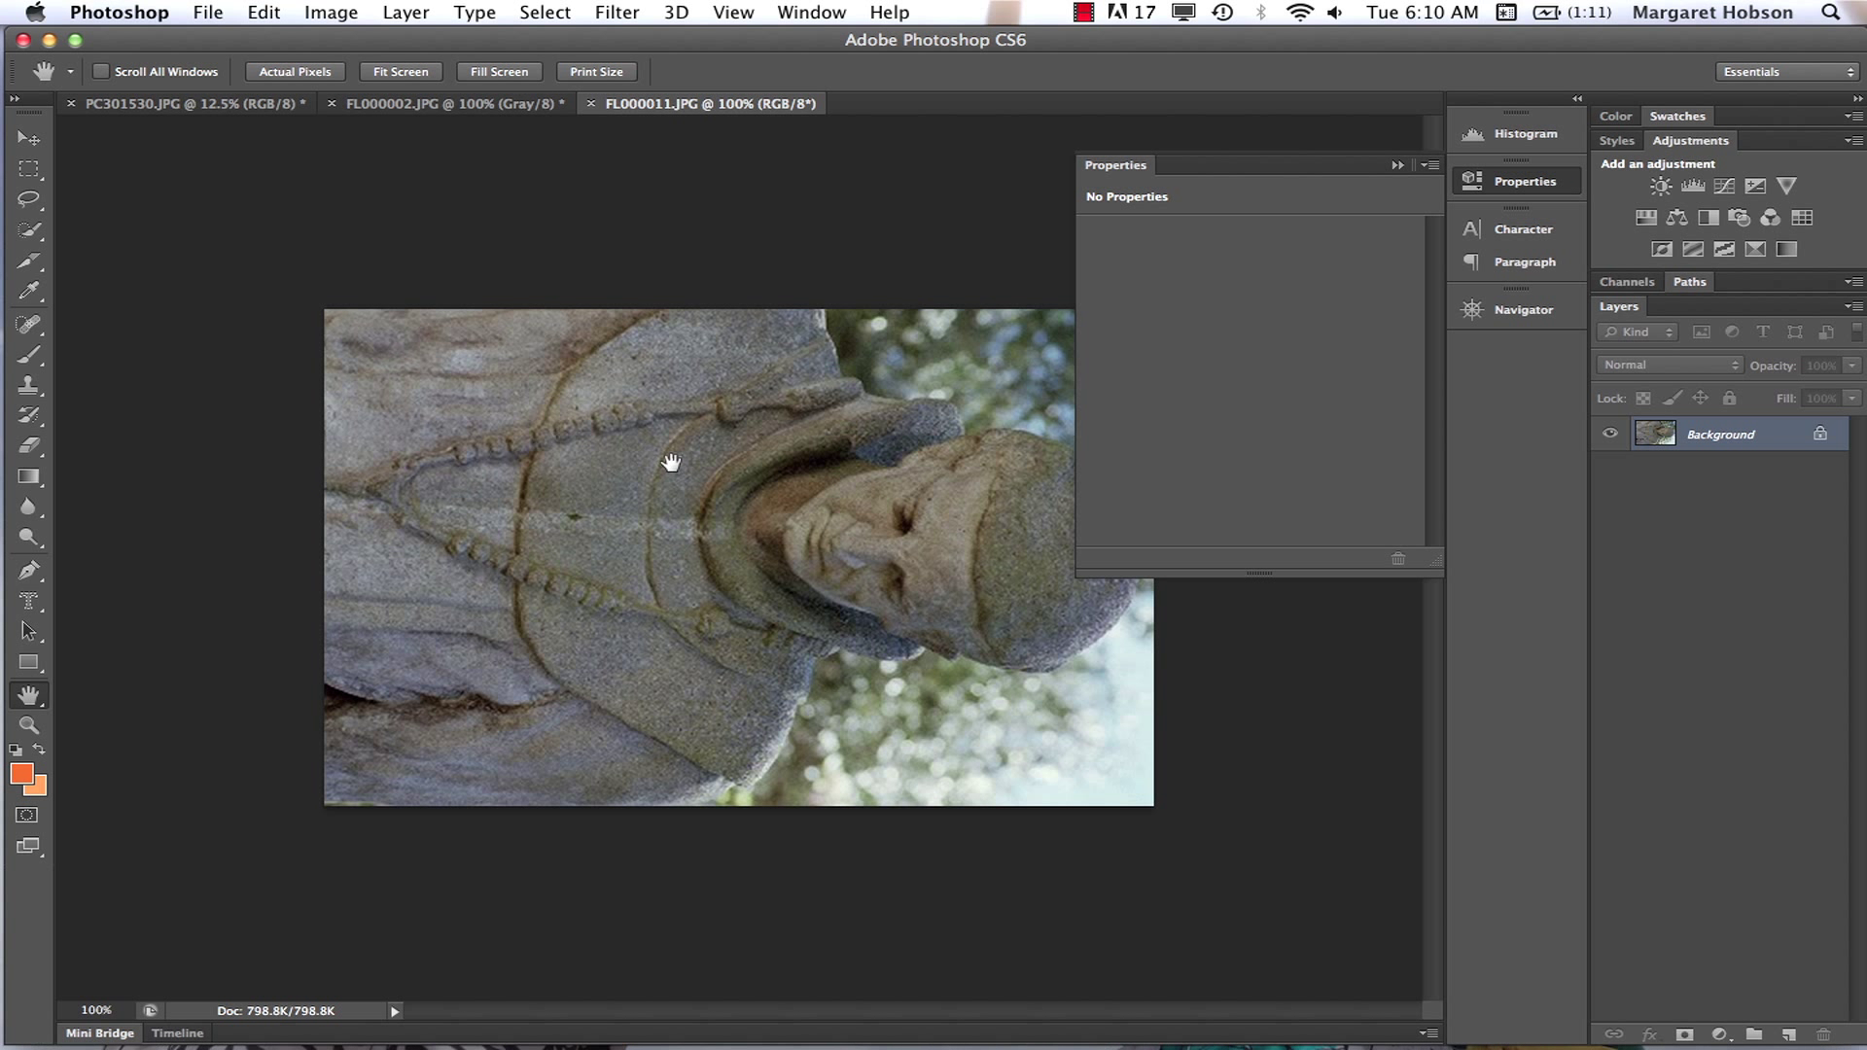
# - Rotate the statue 90° counter-clockwise so it stands upright in portrait
pyautogui.click(328, 14)
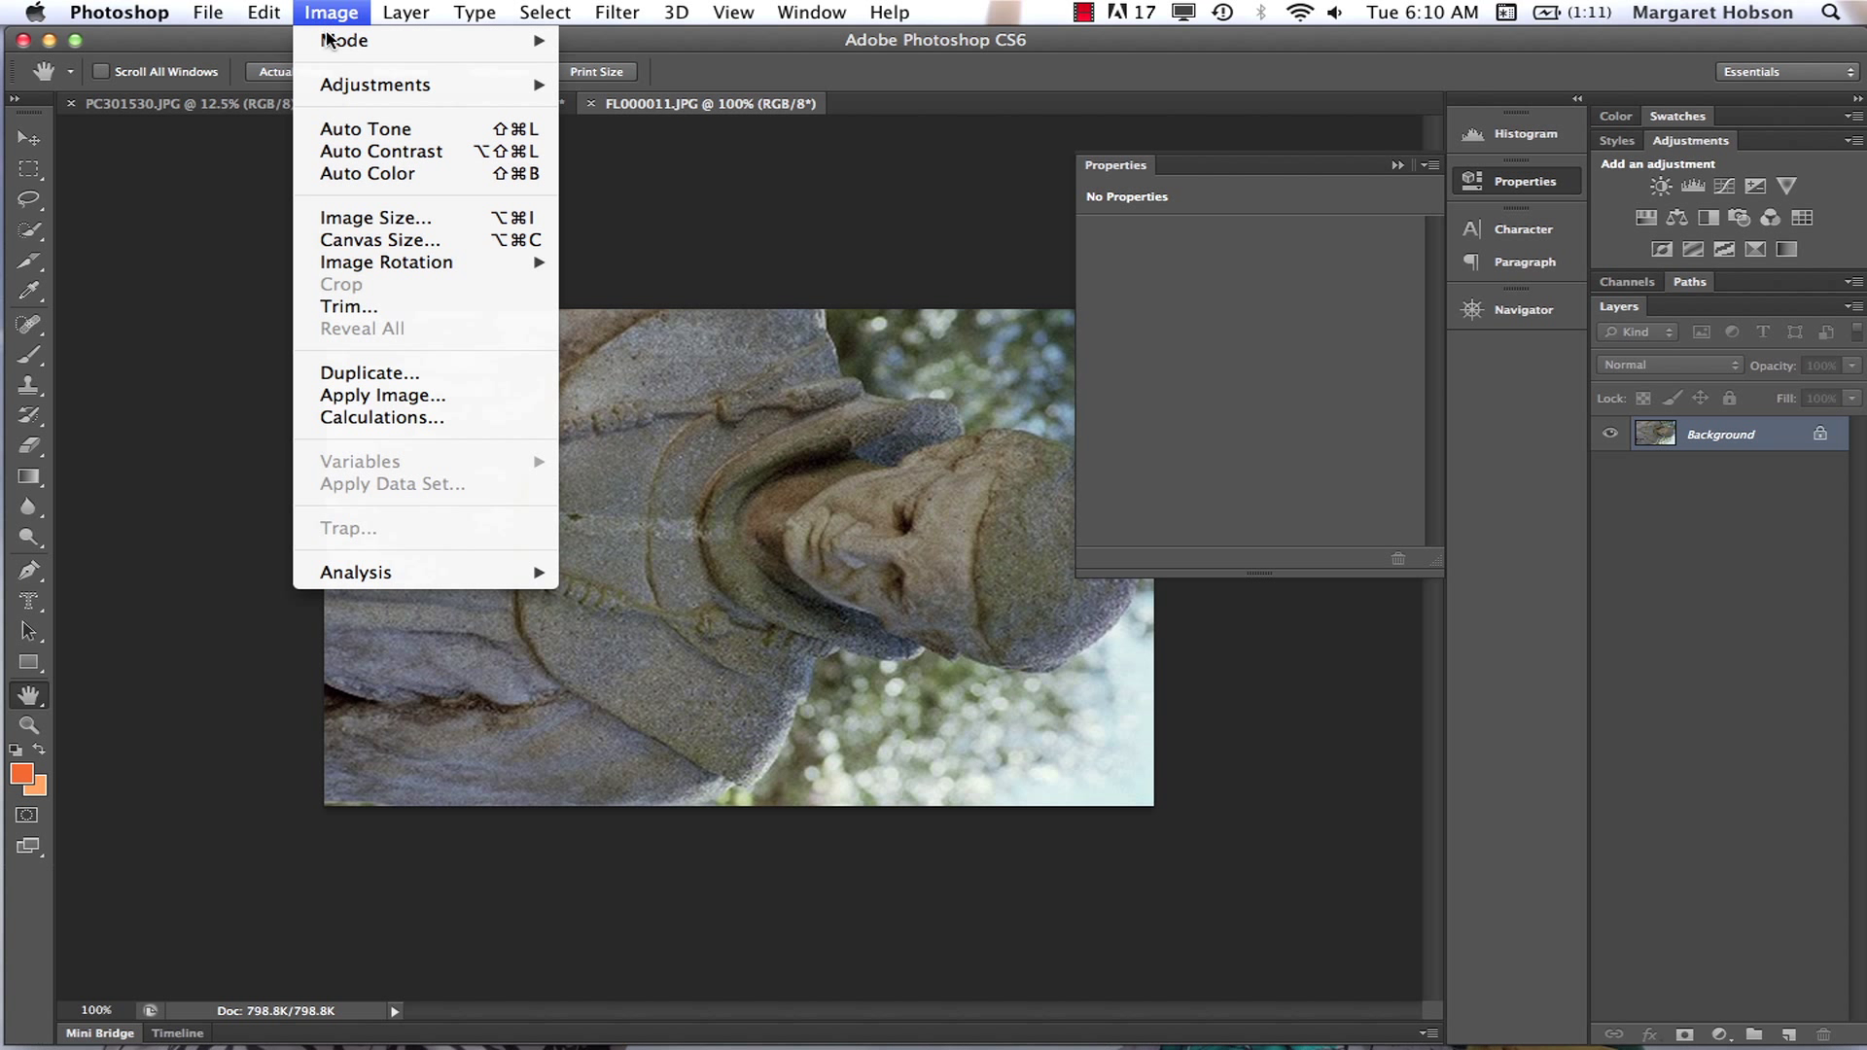
pyautogui.moveTo(376, 266)
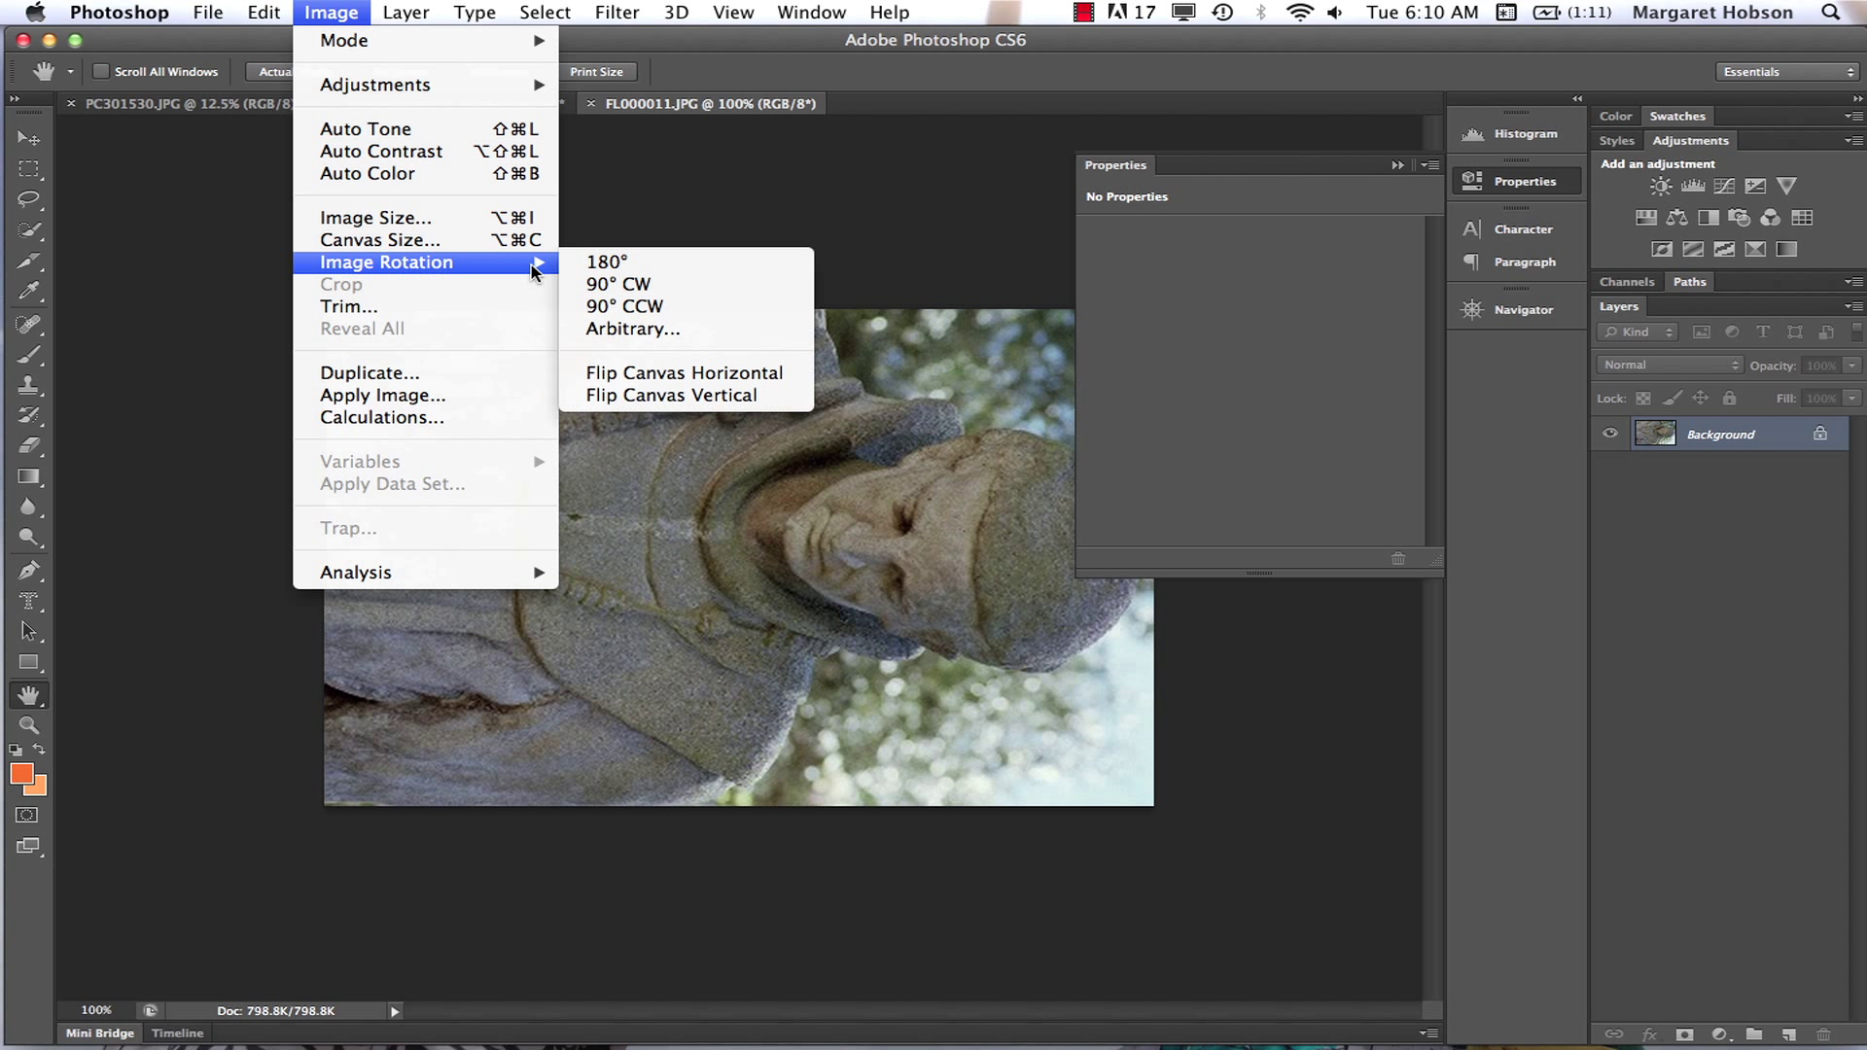
pyautogui.click(594, 307)
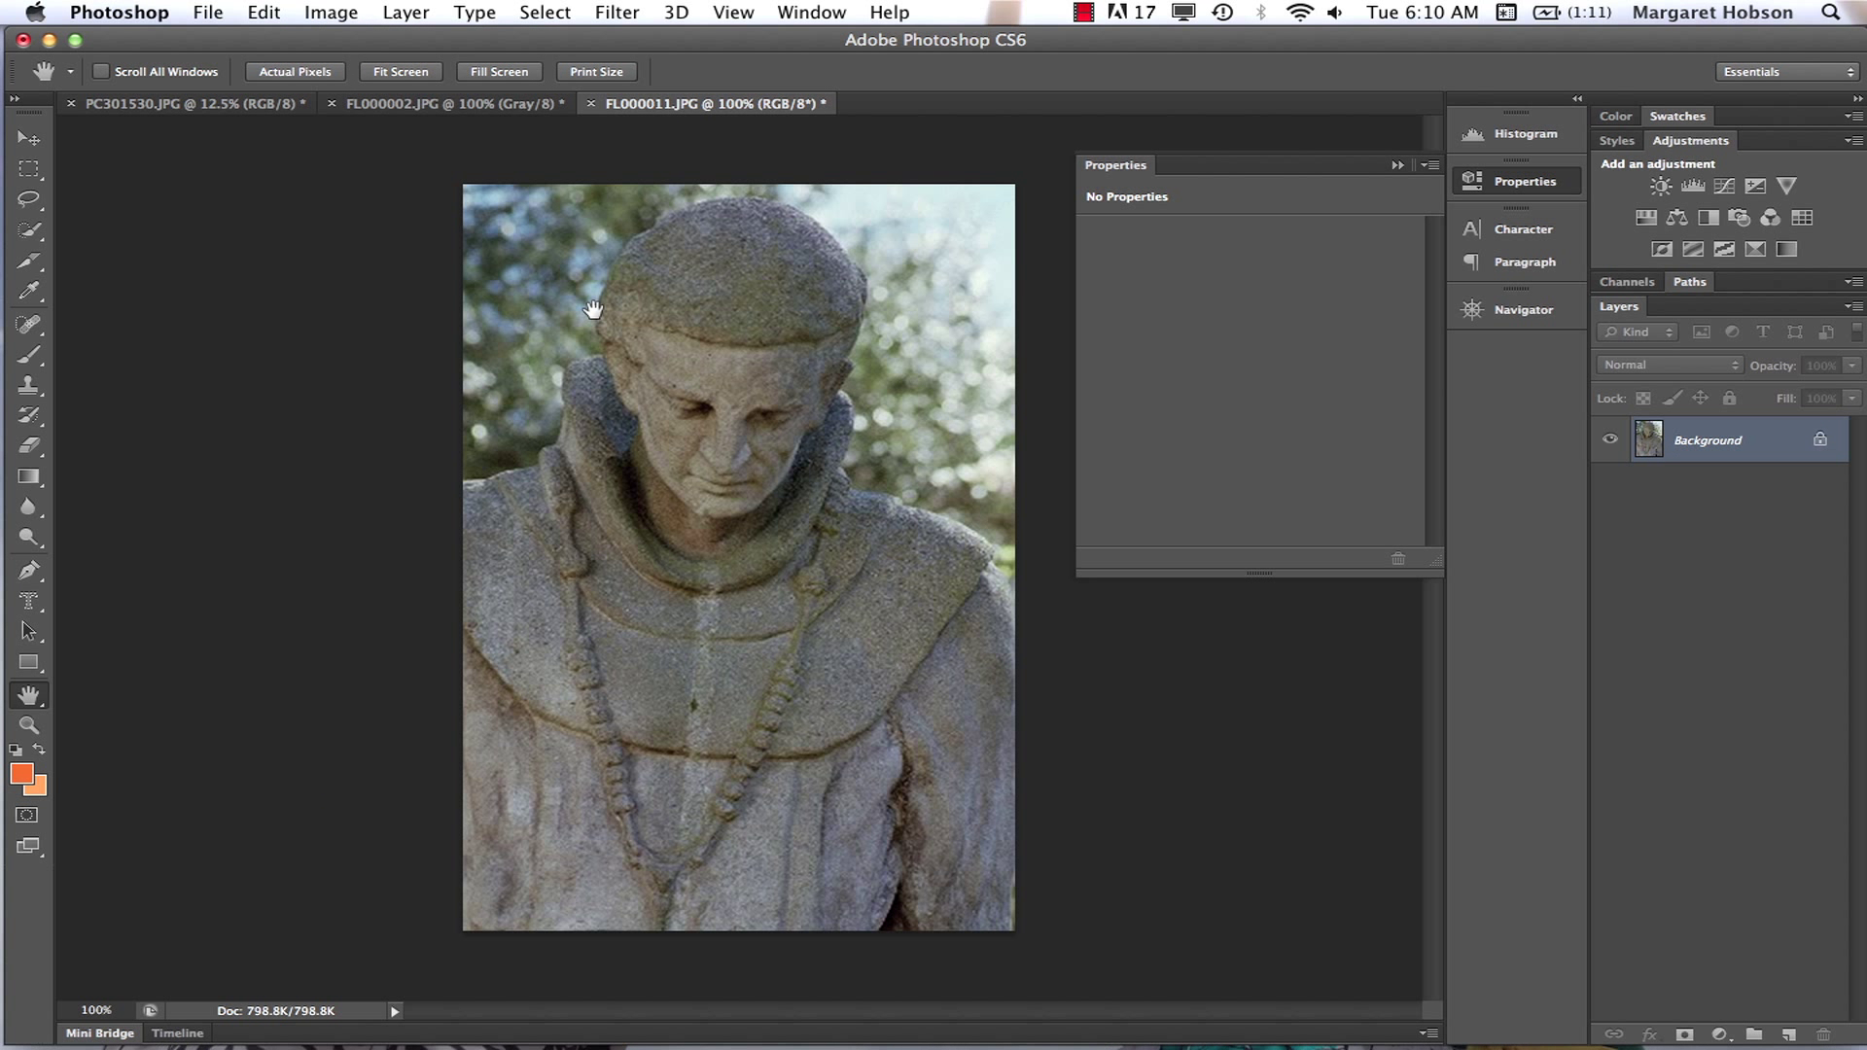
# - Apply Black & White to the statue with Reds 79, Yellows 24, Greens -73, Cyans -48
pyautogui.click(332, 15)
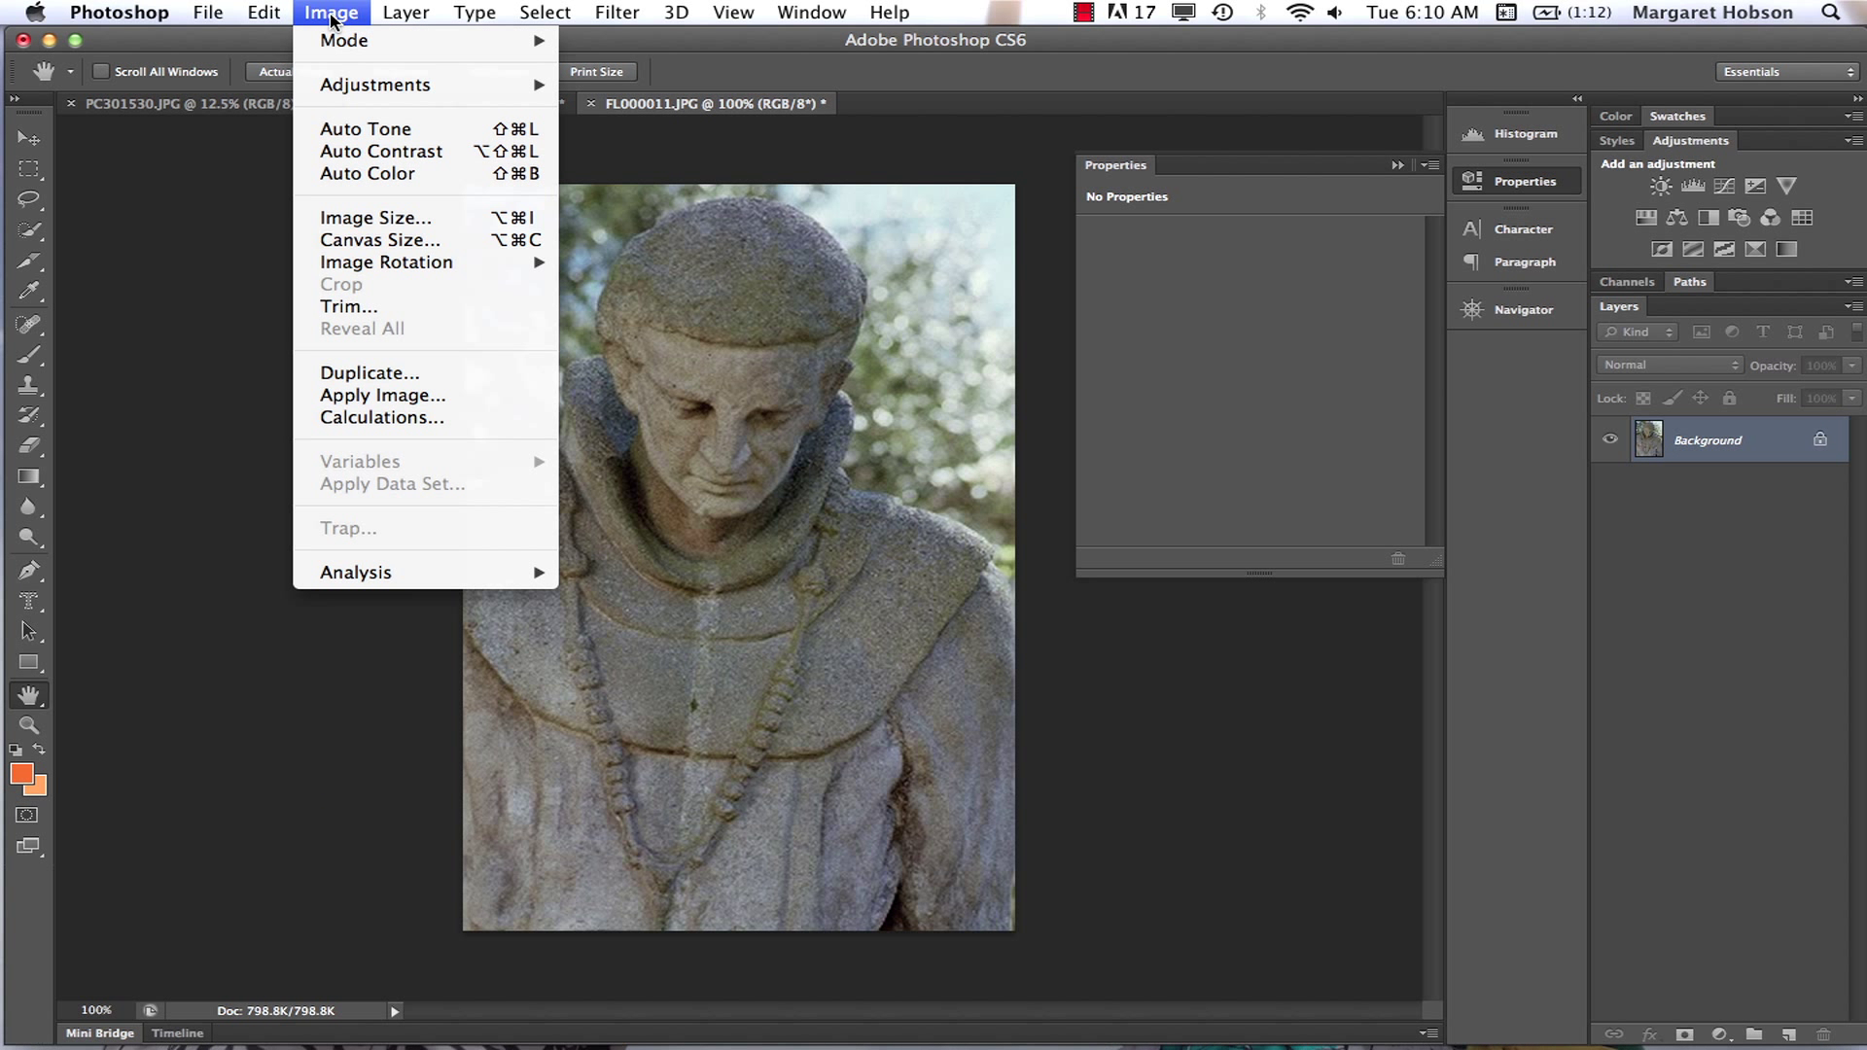
pyautogui.moveTo(338, 50)
pyautogui.moveTo(340, 85)
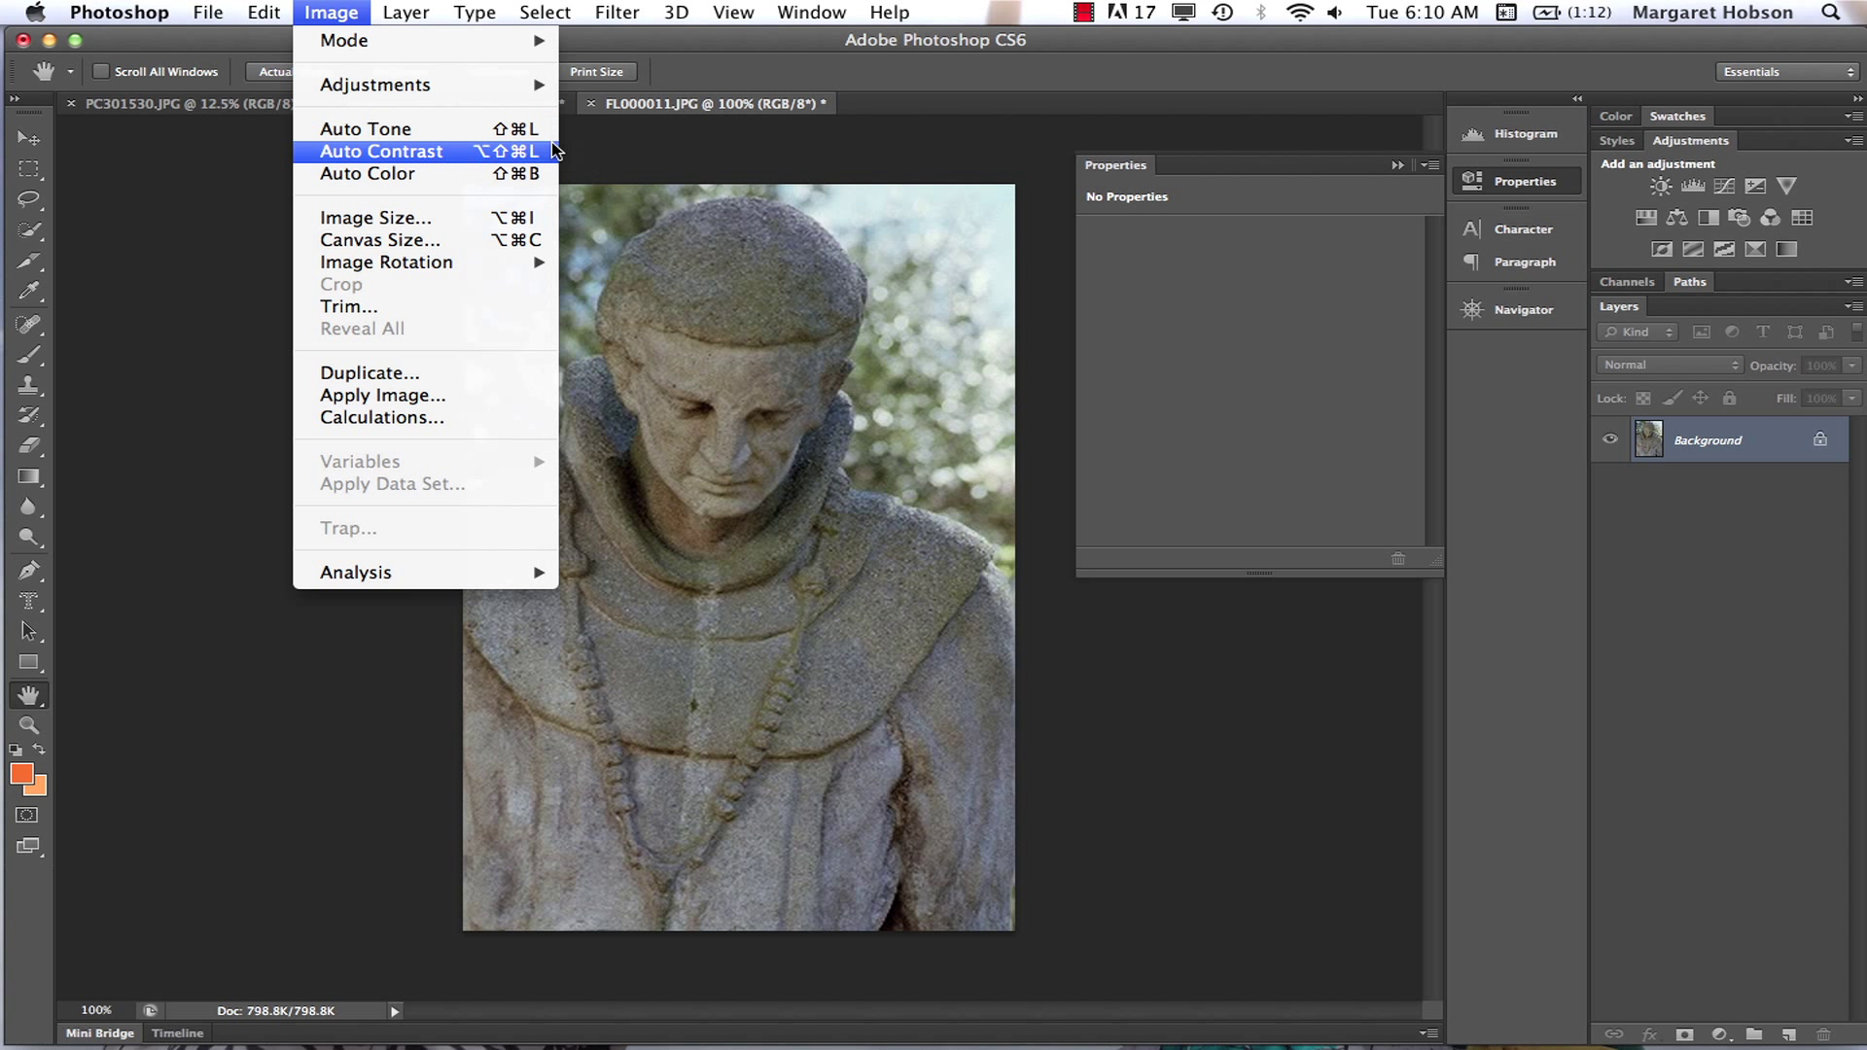
pyautogui.click(633, 265)
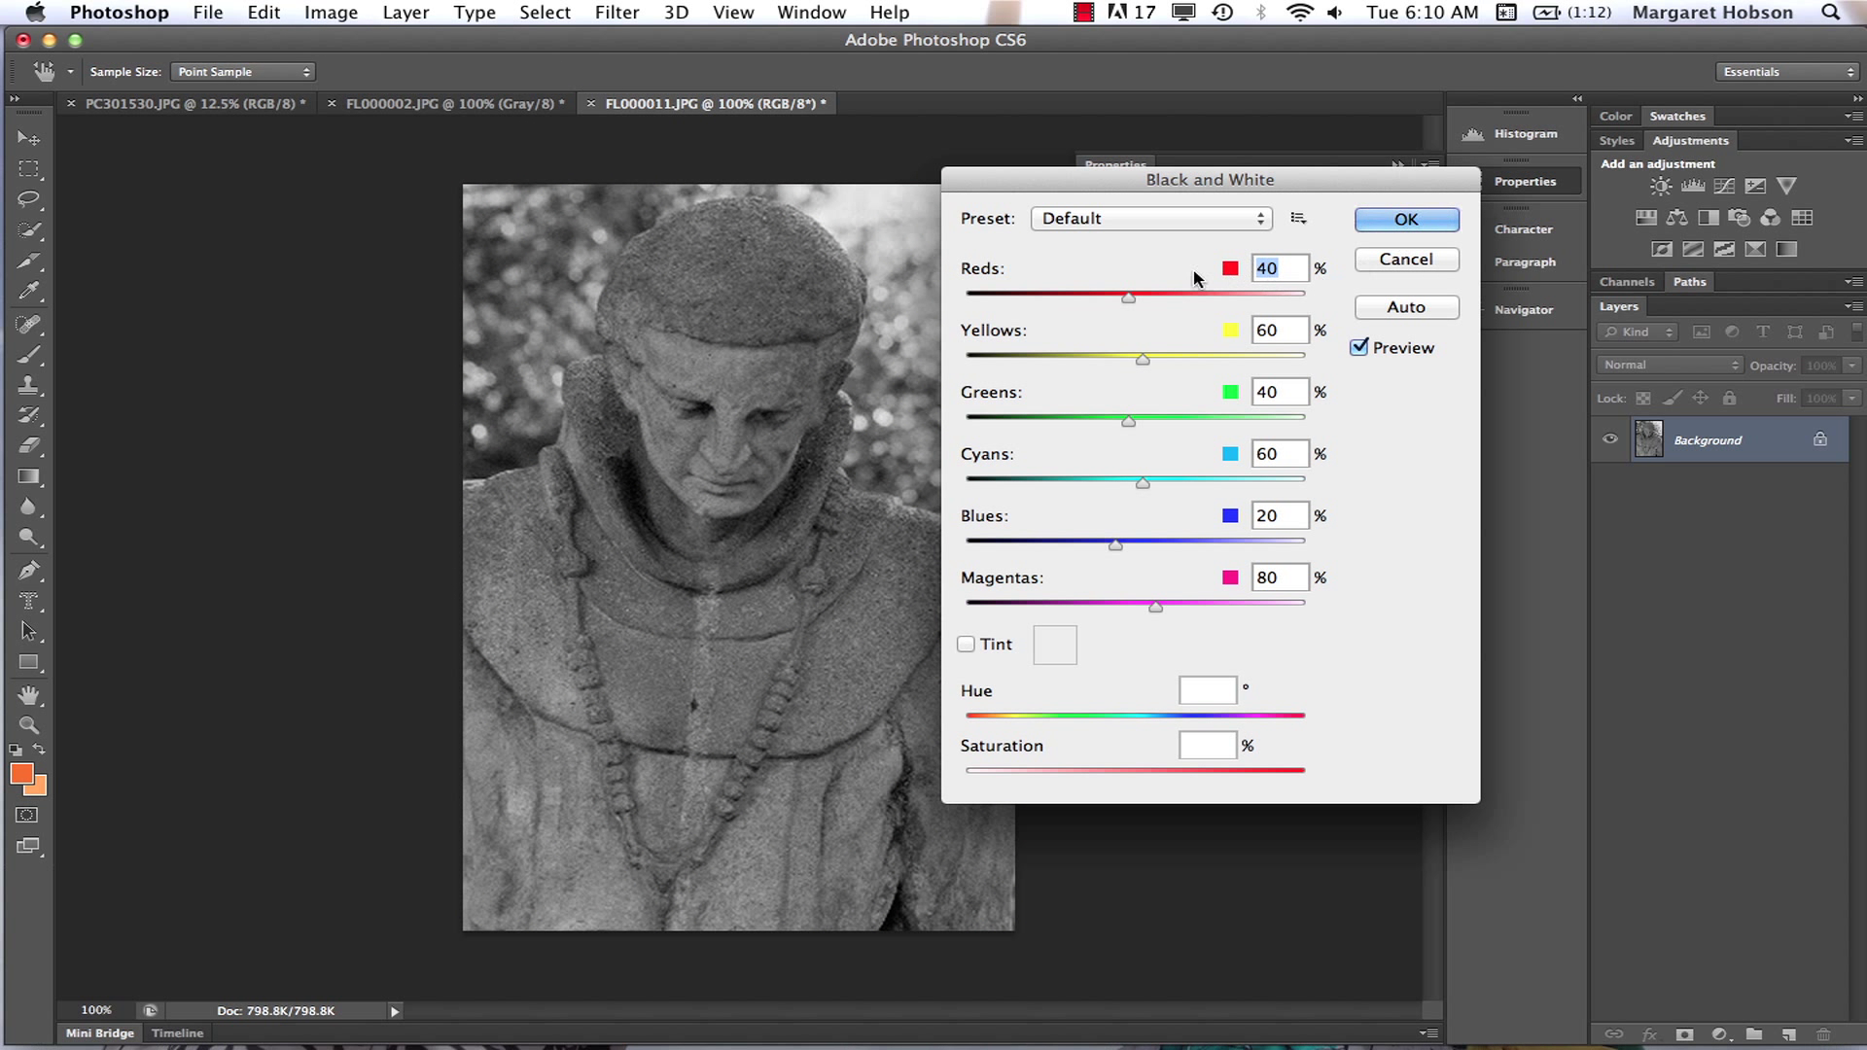
pyautogui.moveTo(1130, 303); pyautogui.dragTo(1053, 429)
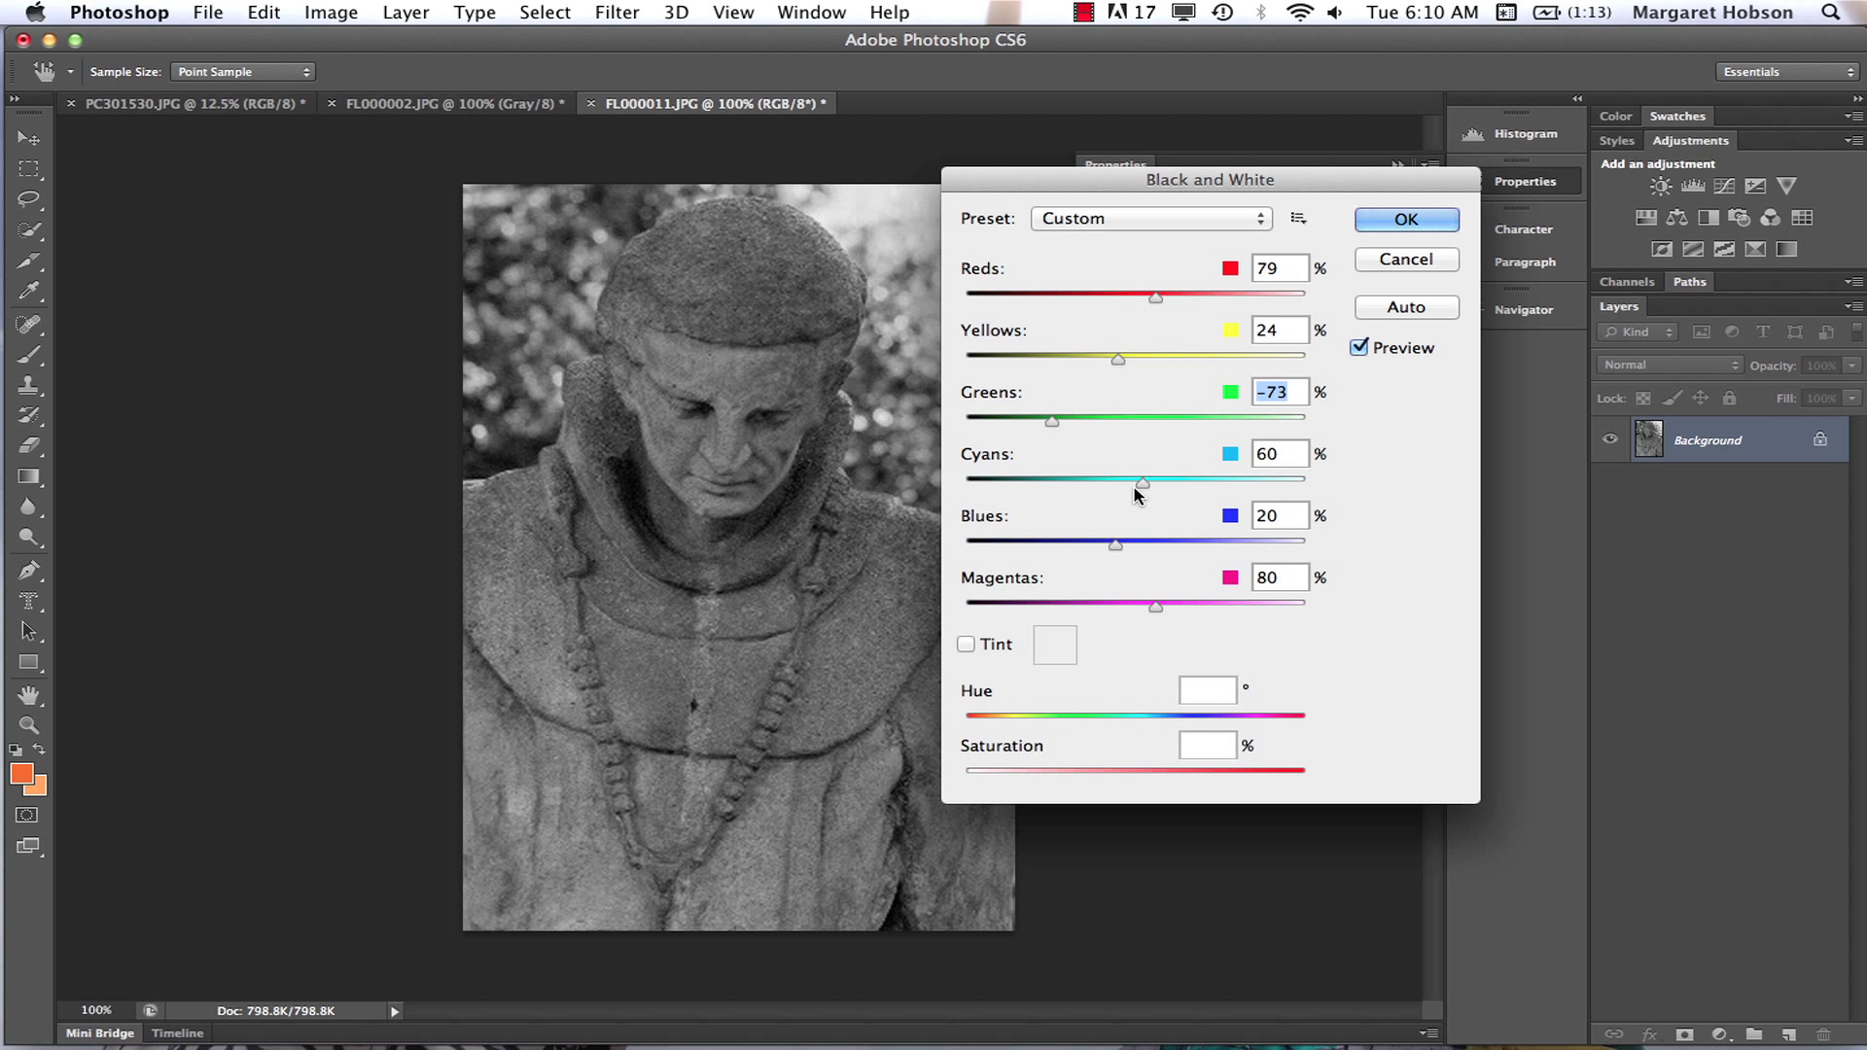
pyautogui.moveTo(1144, 486); pyautogui.dragTo(1067, 487)
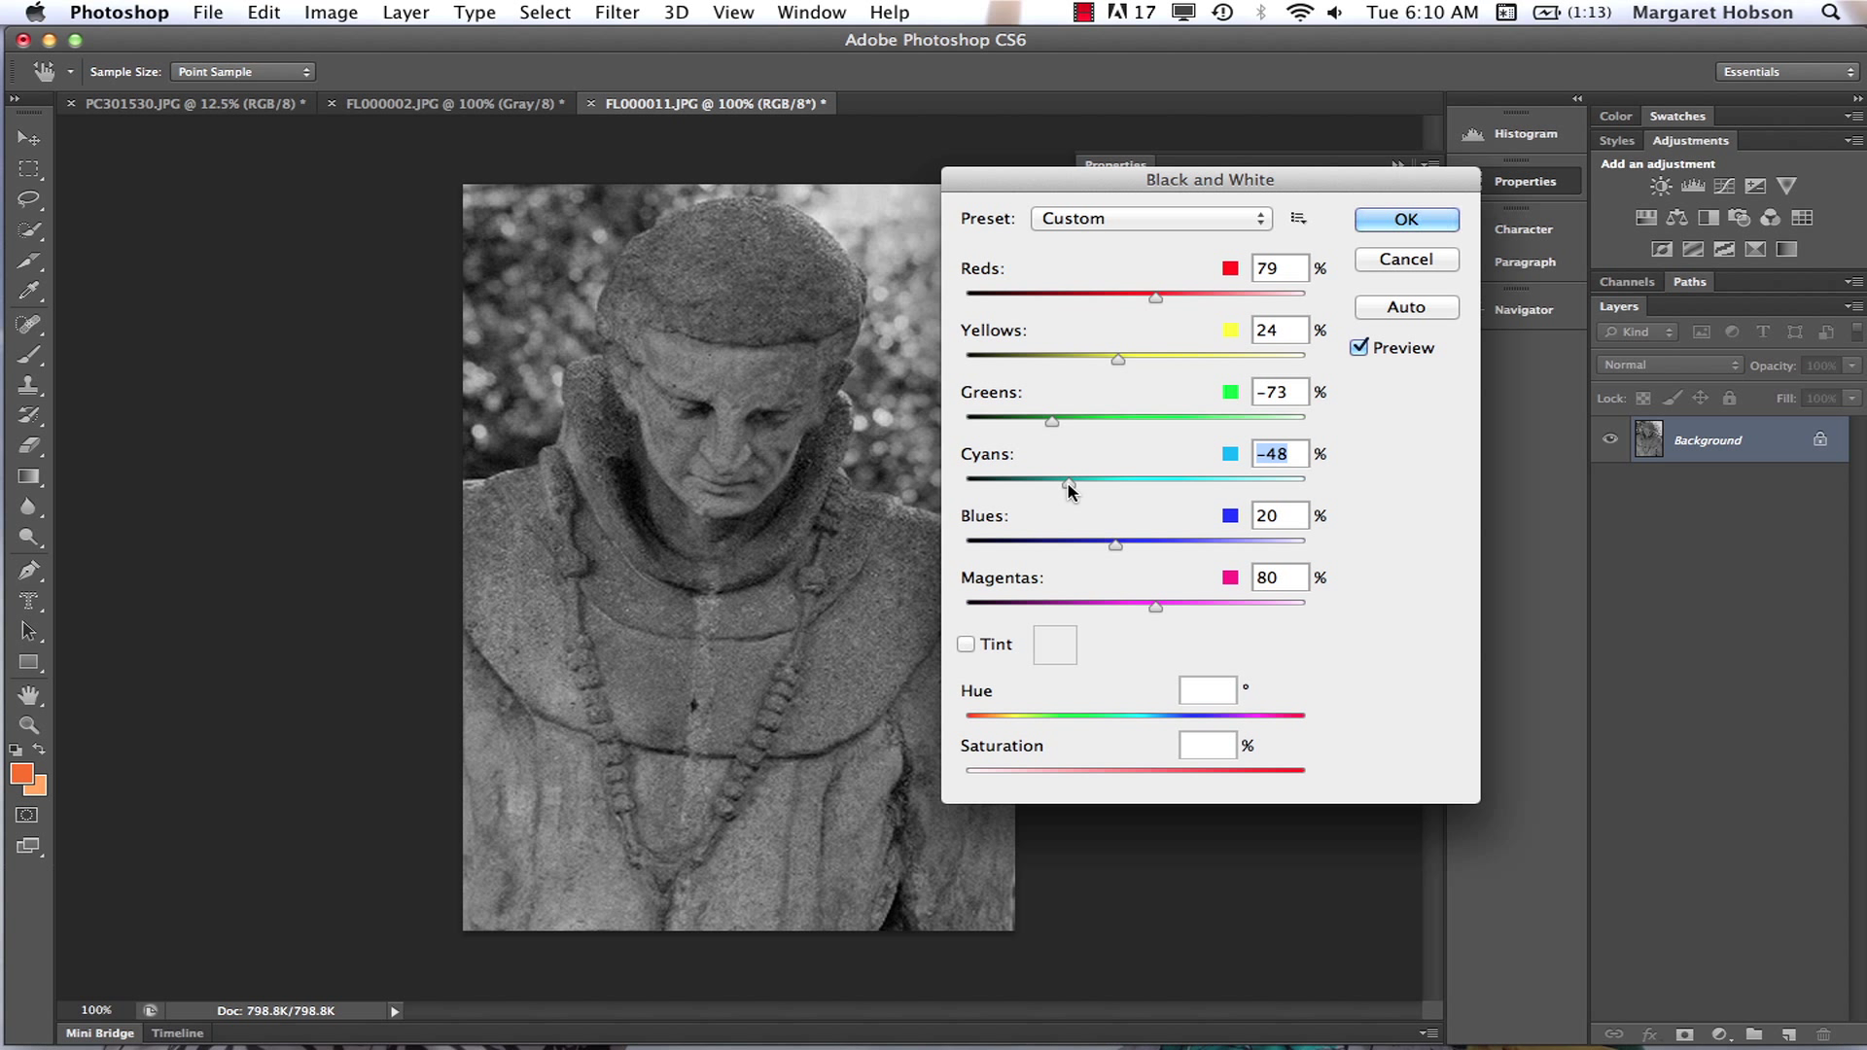
pyautogui.click(1387, 223)
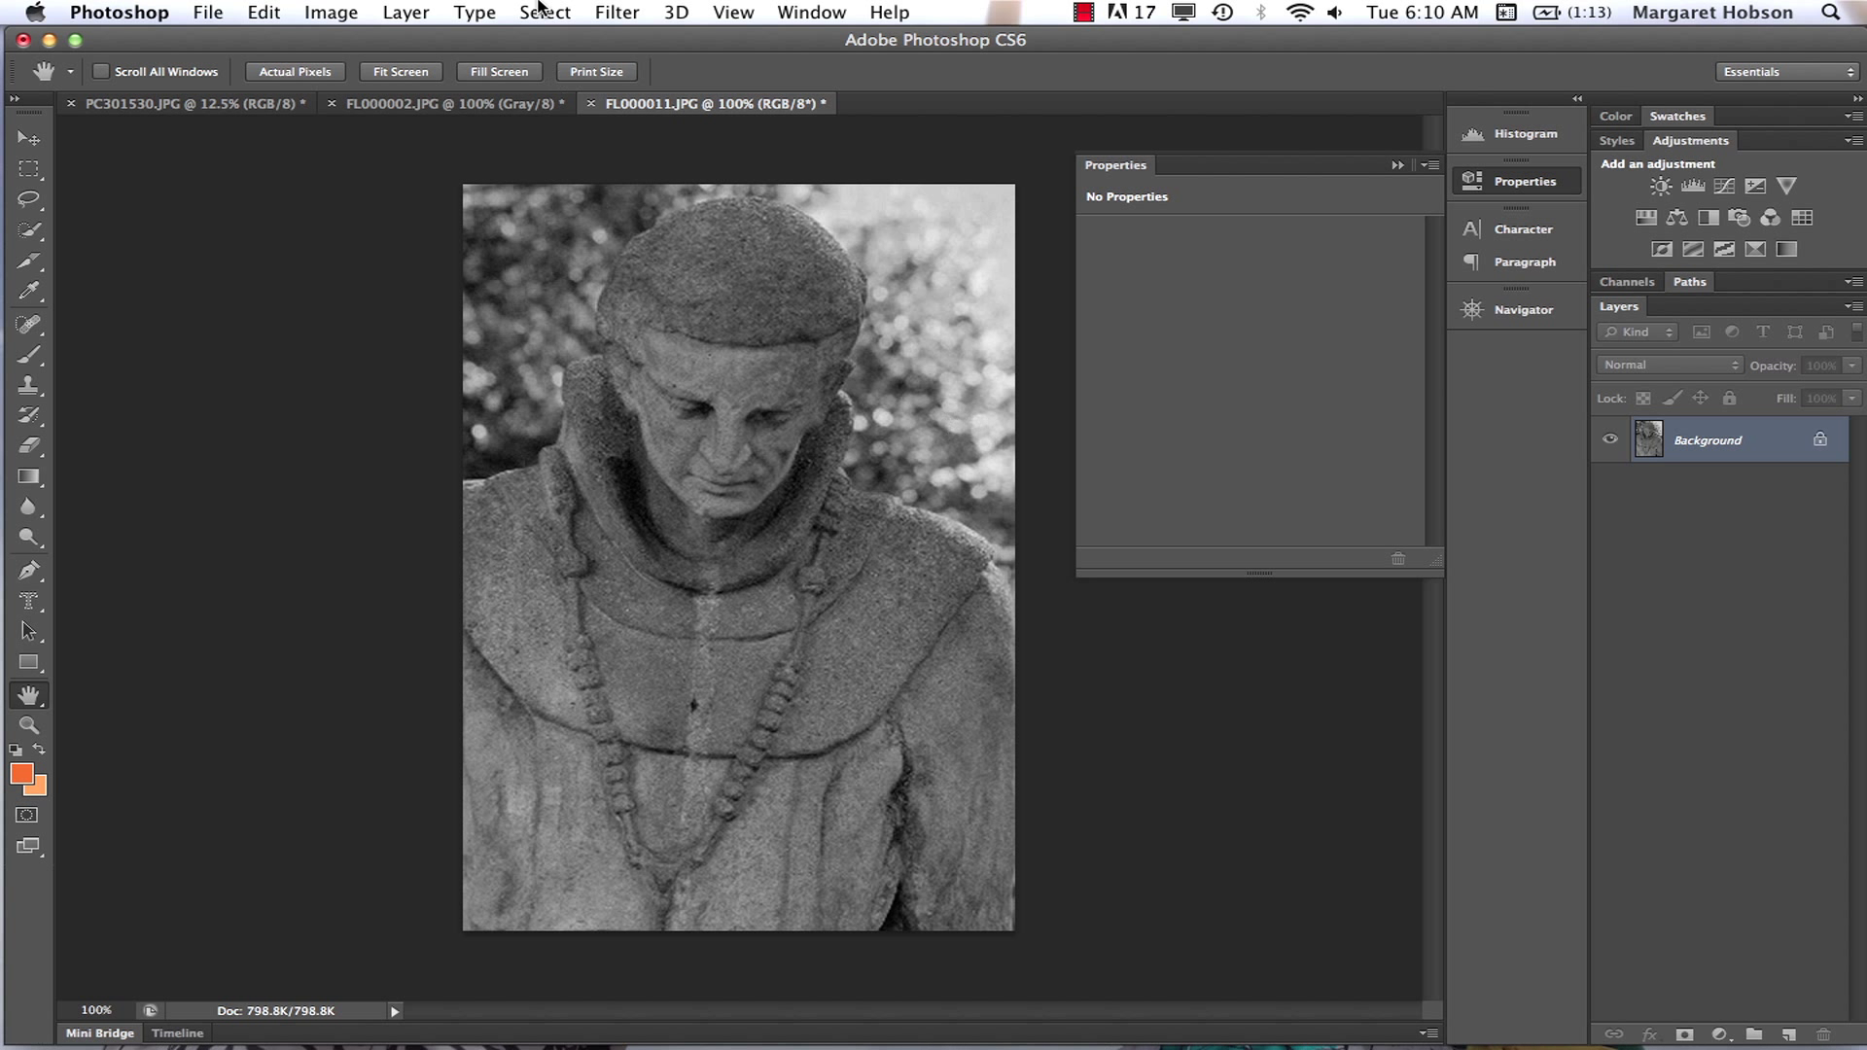
pyautogui.click(170, 117)
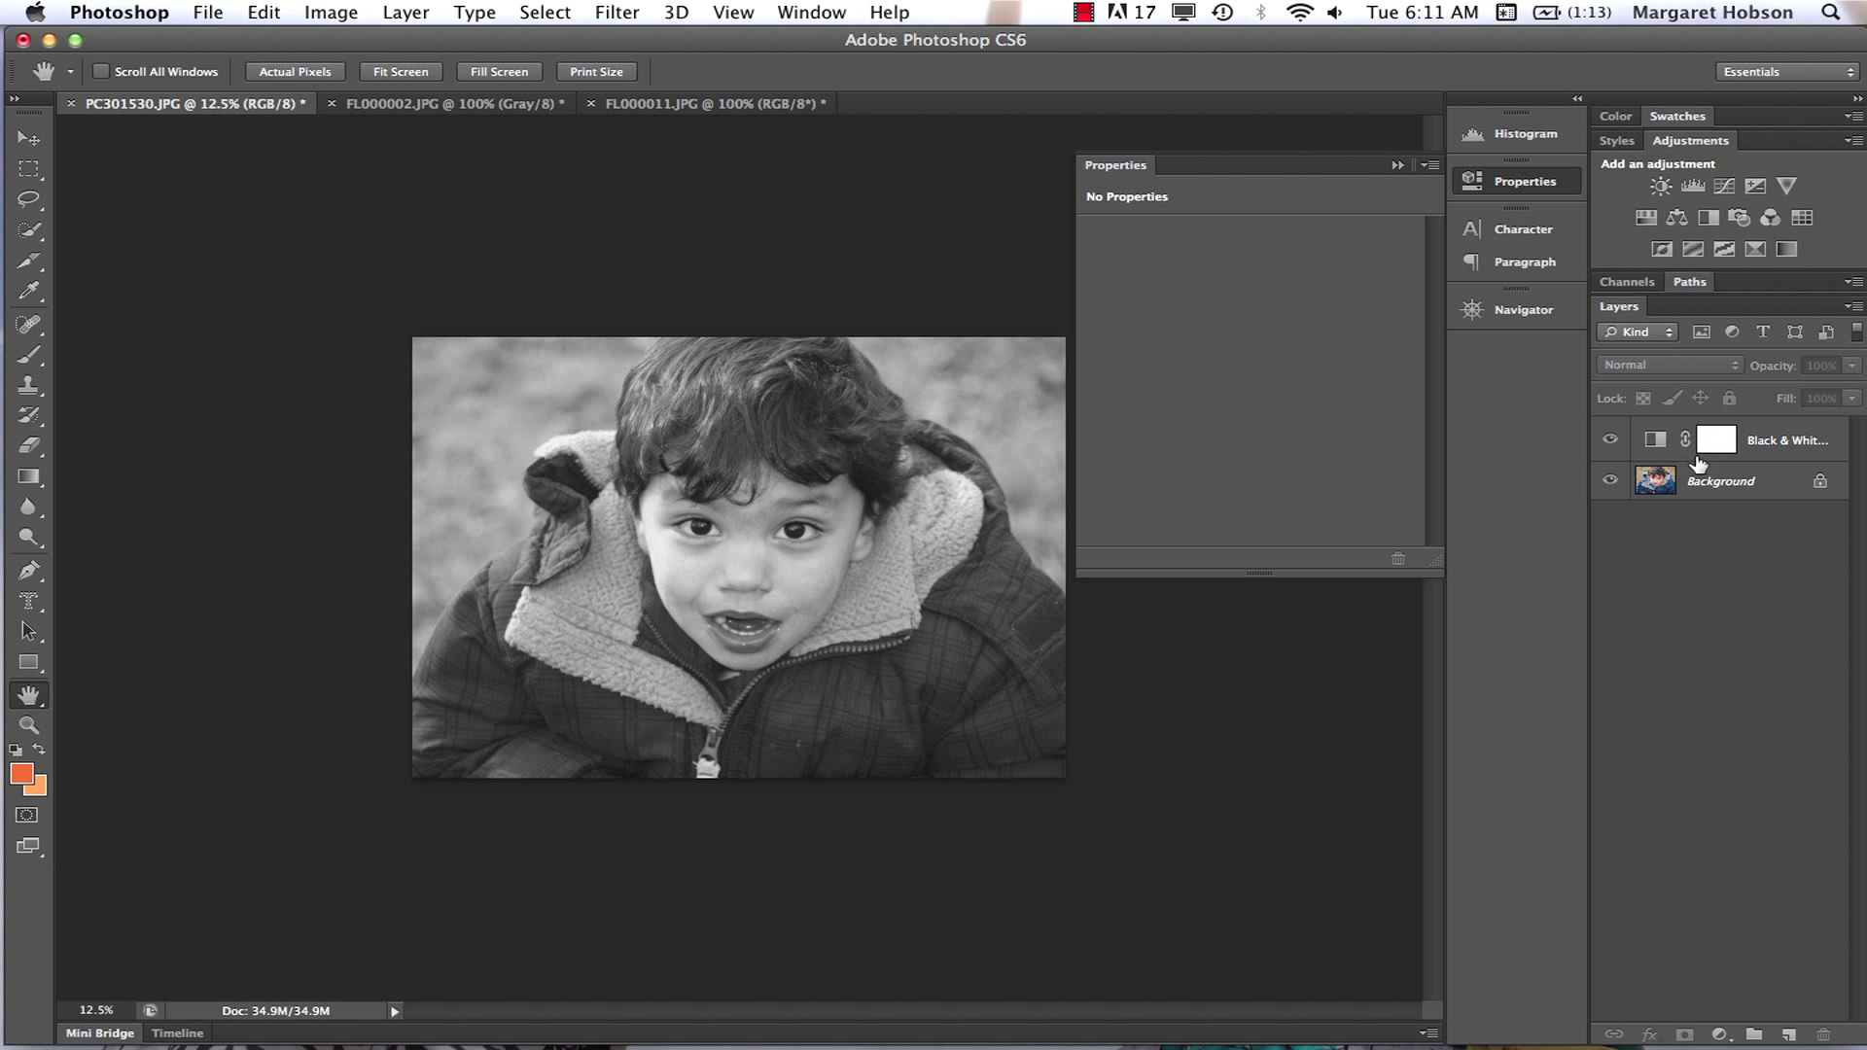
pyautogui.click(1613, 439)
pyautogui.click(1613, 439)
pyautogui.click(414, 103)
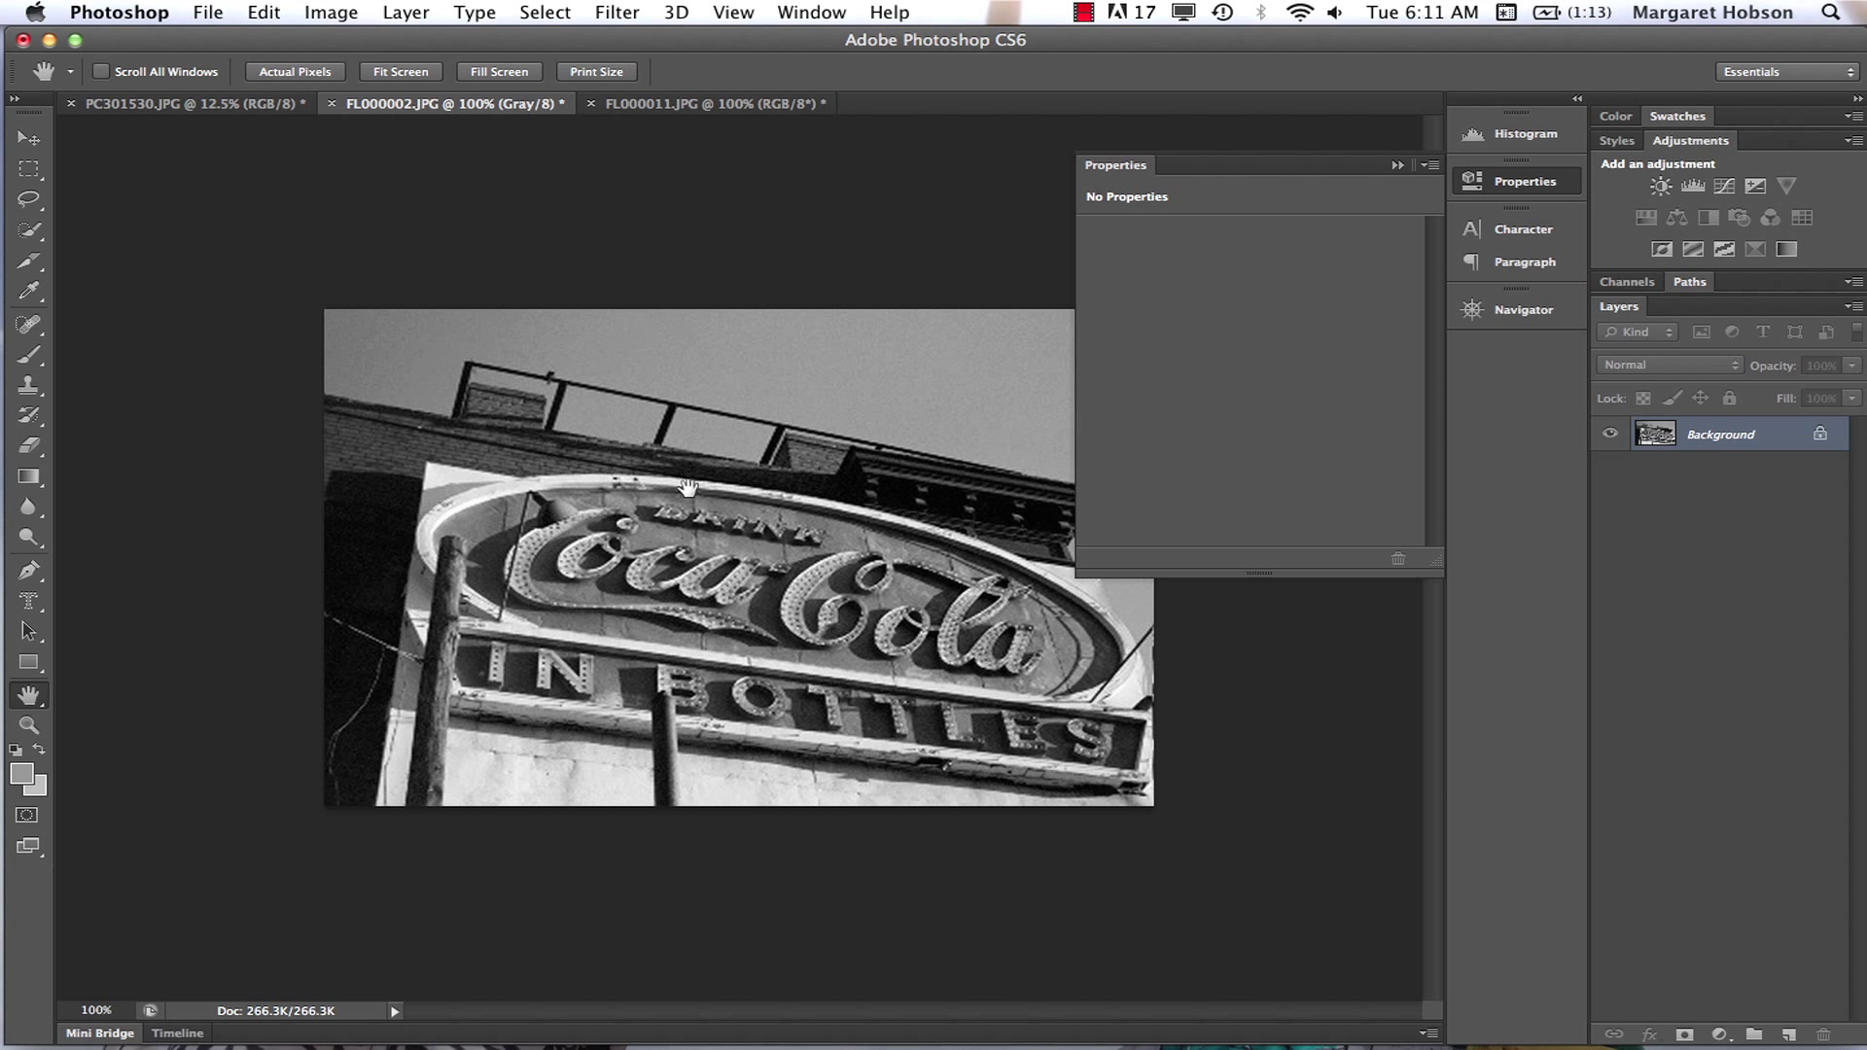
pyautogui.click(314, 10)
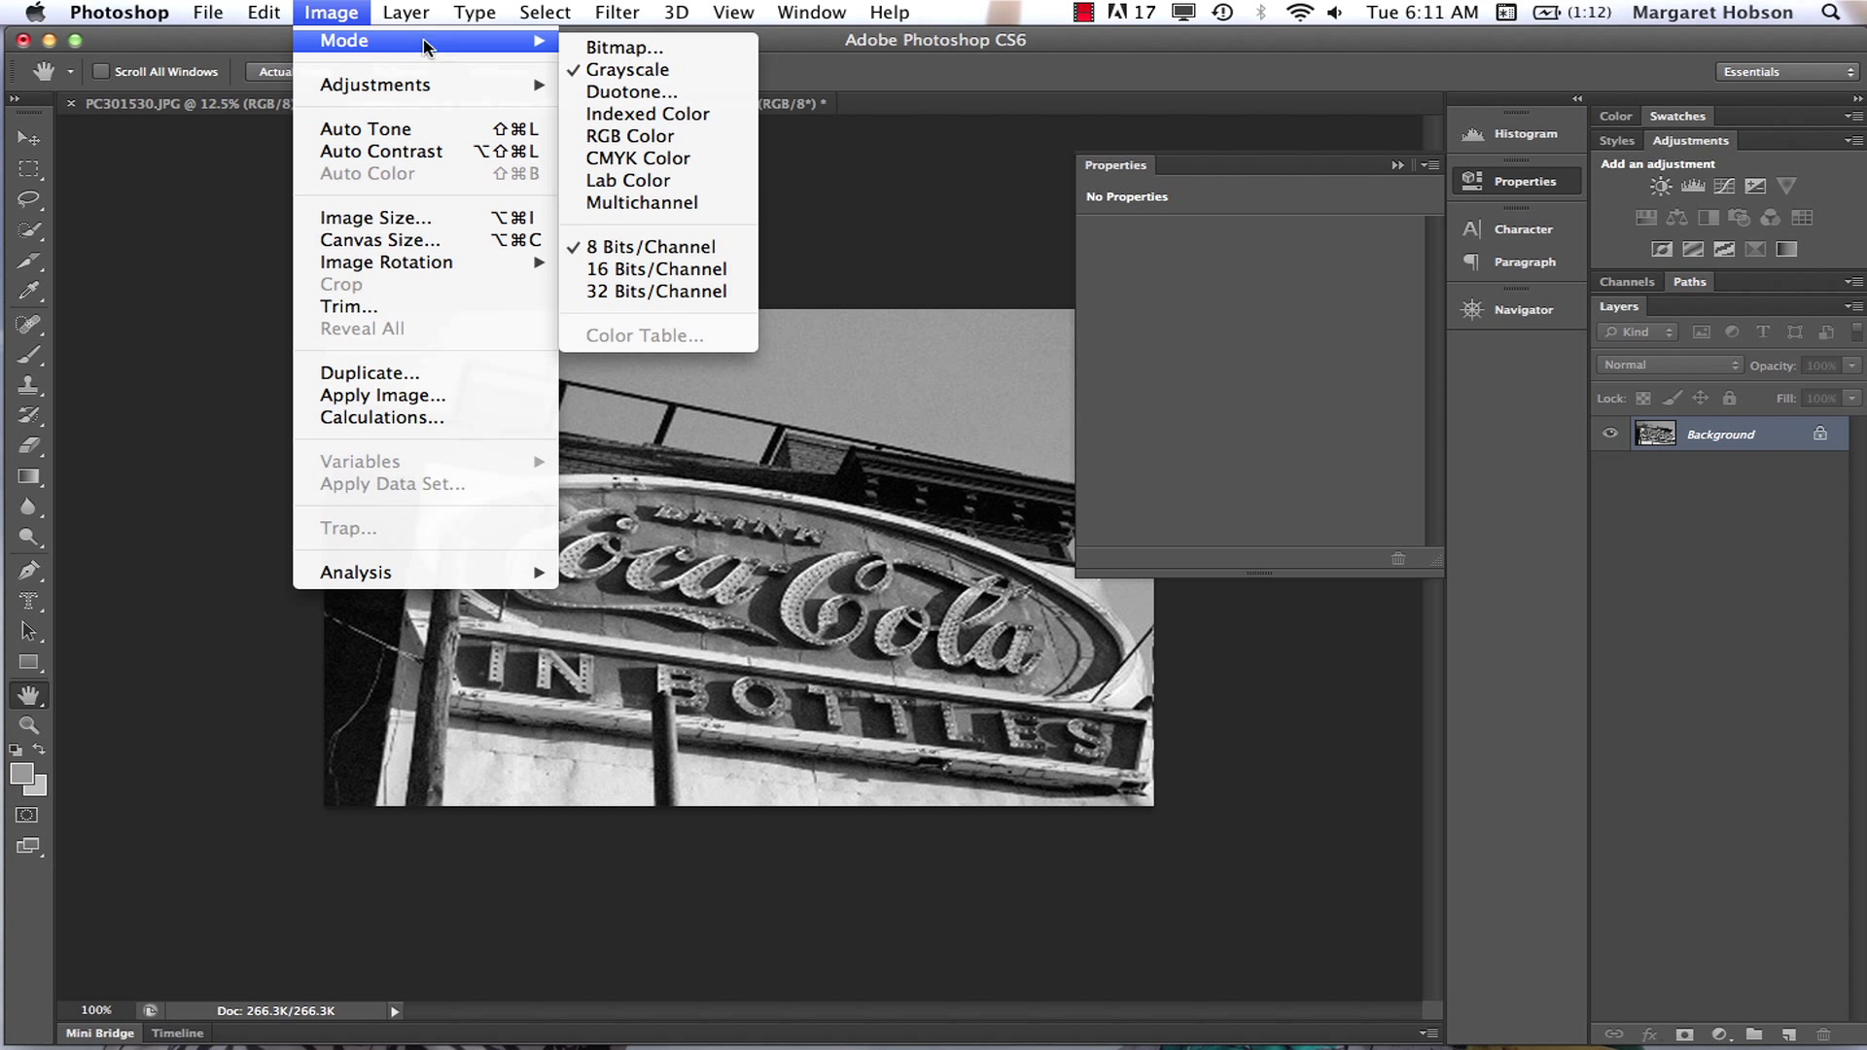
pyautogui.click(878, 498)
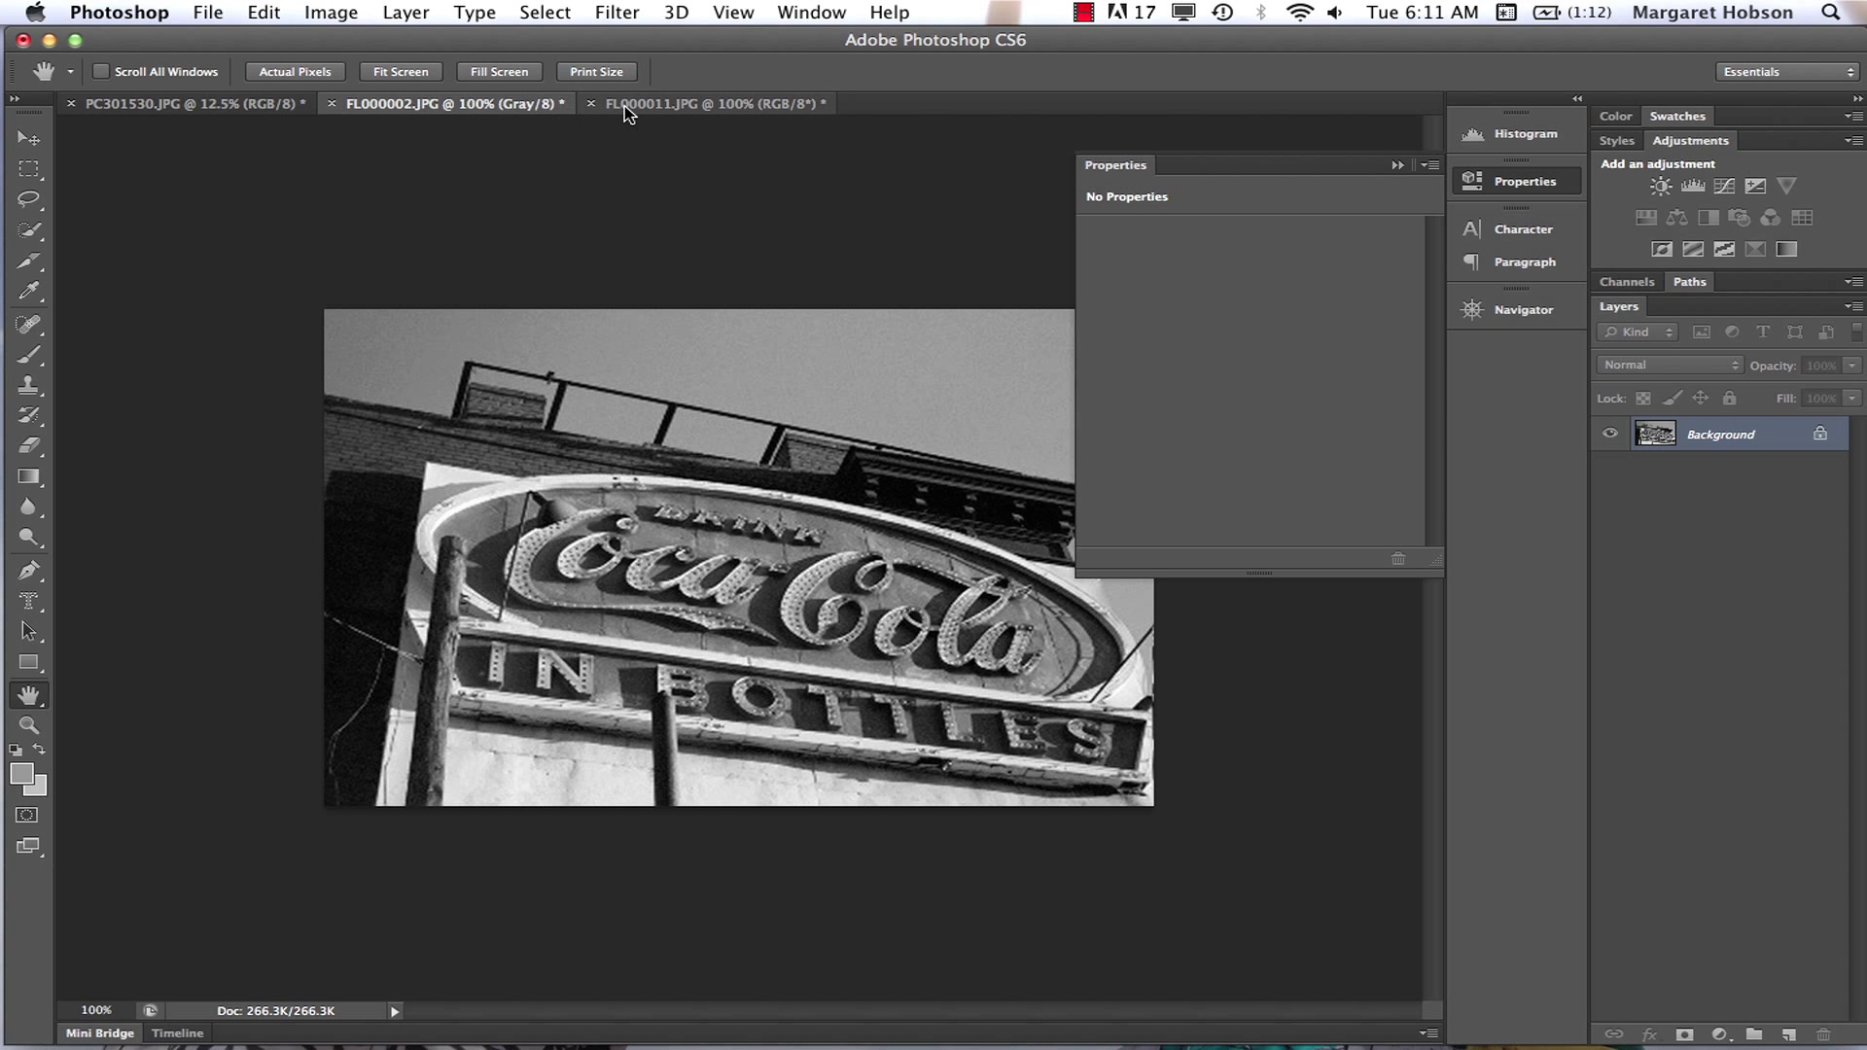
pyautogui.click(681, 103)
pyautogui.click(330, 13)
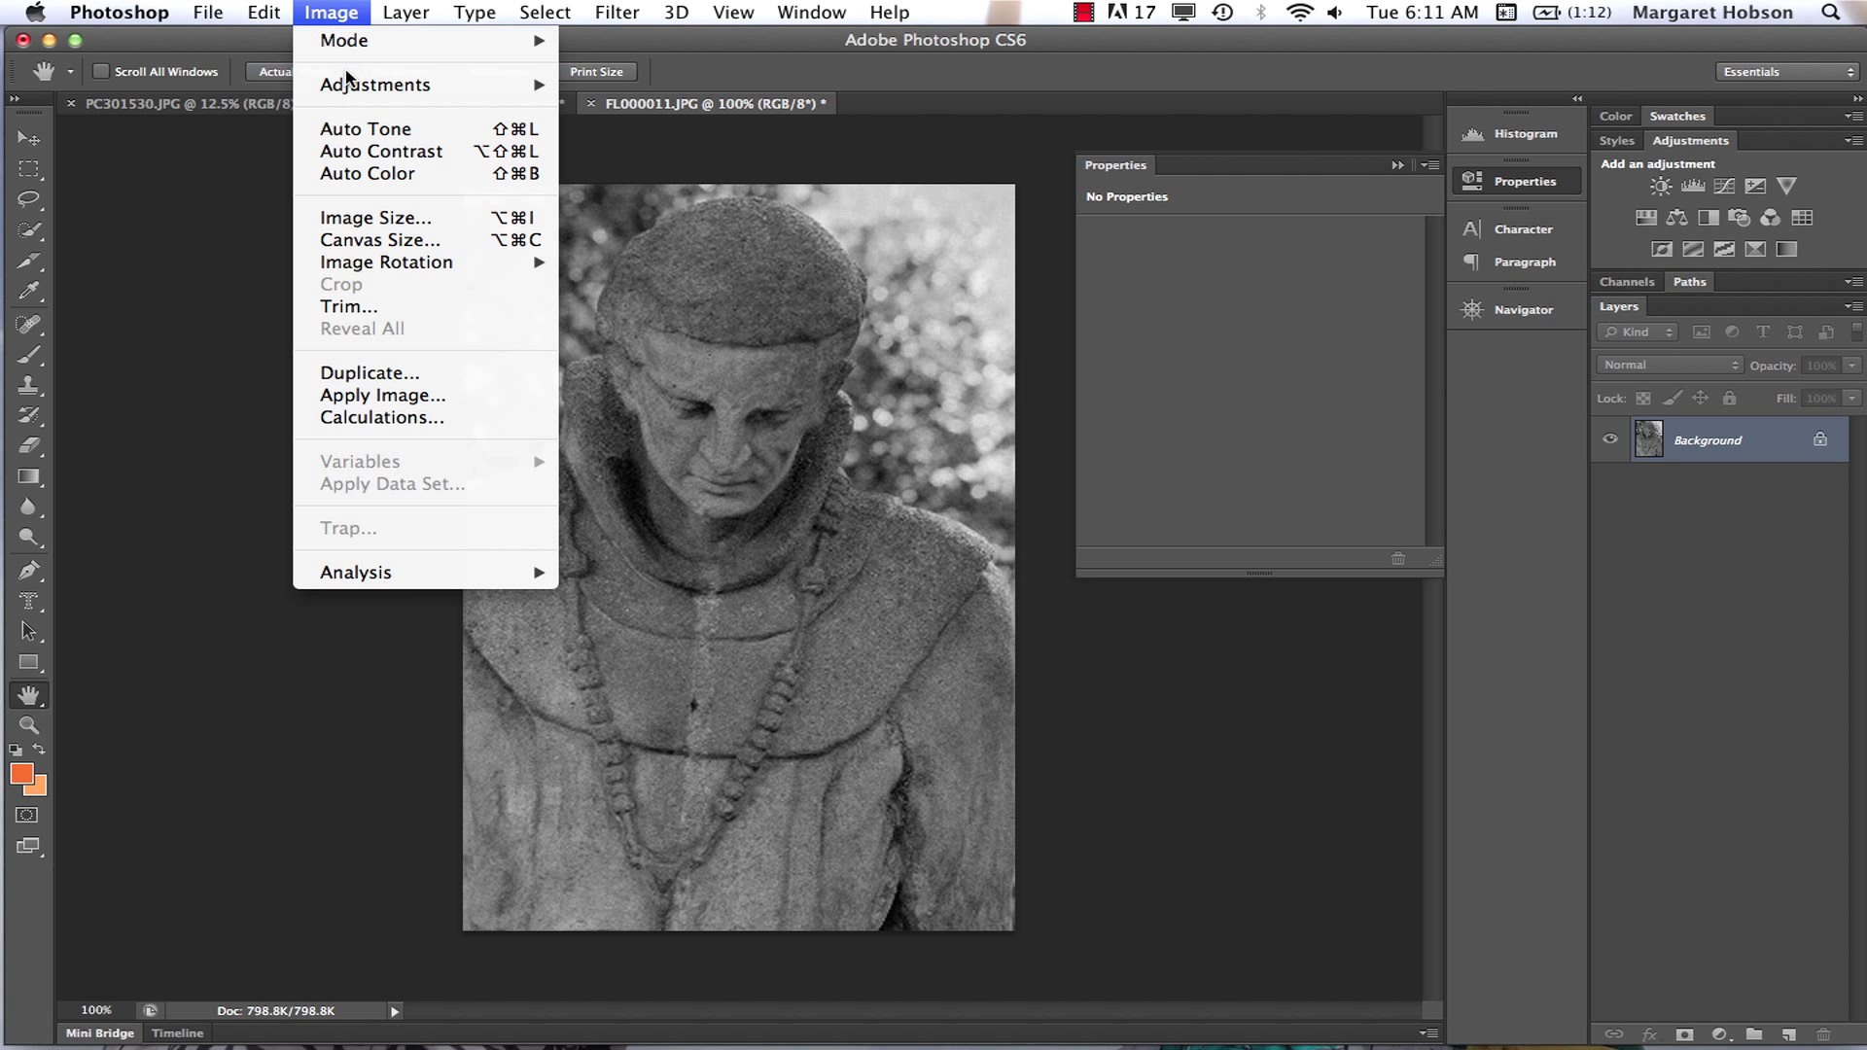
pyautogui.moveTo(354, 86)
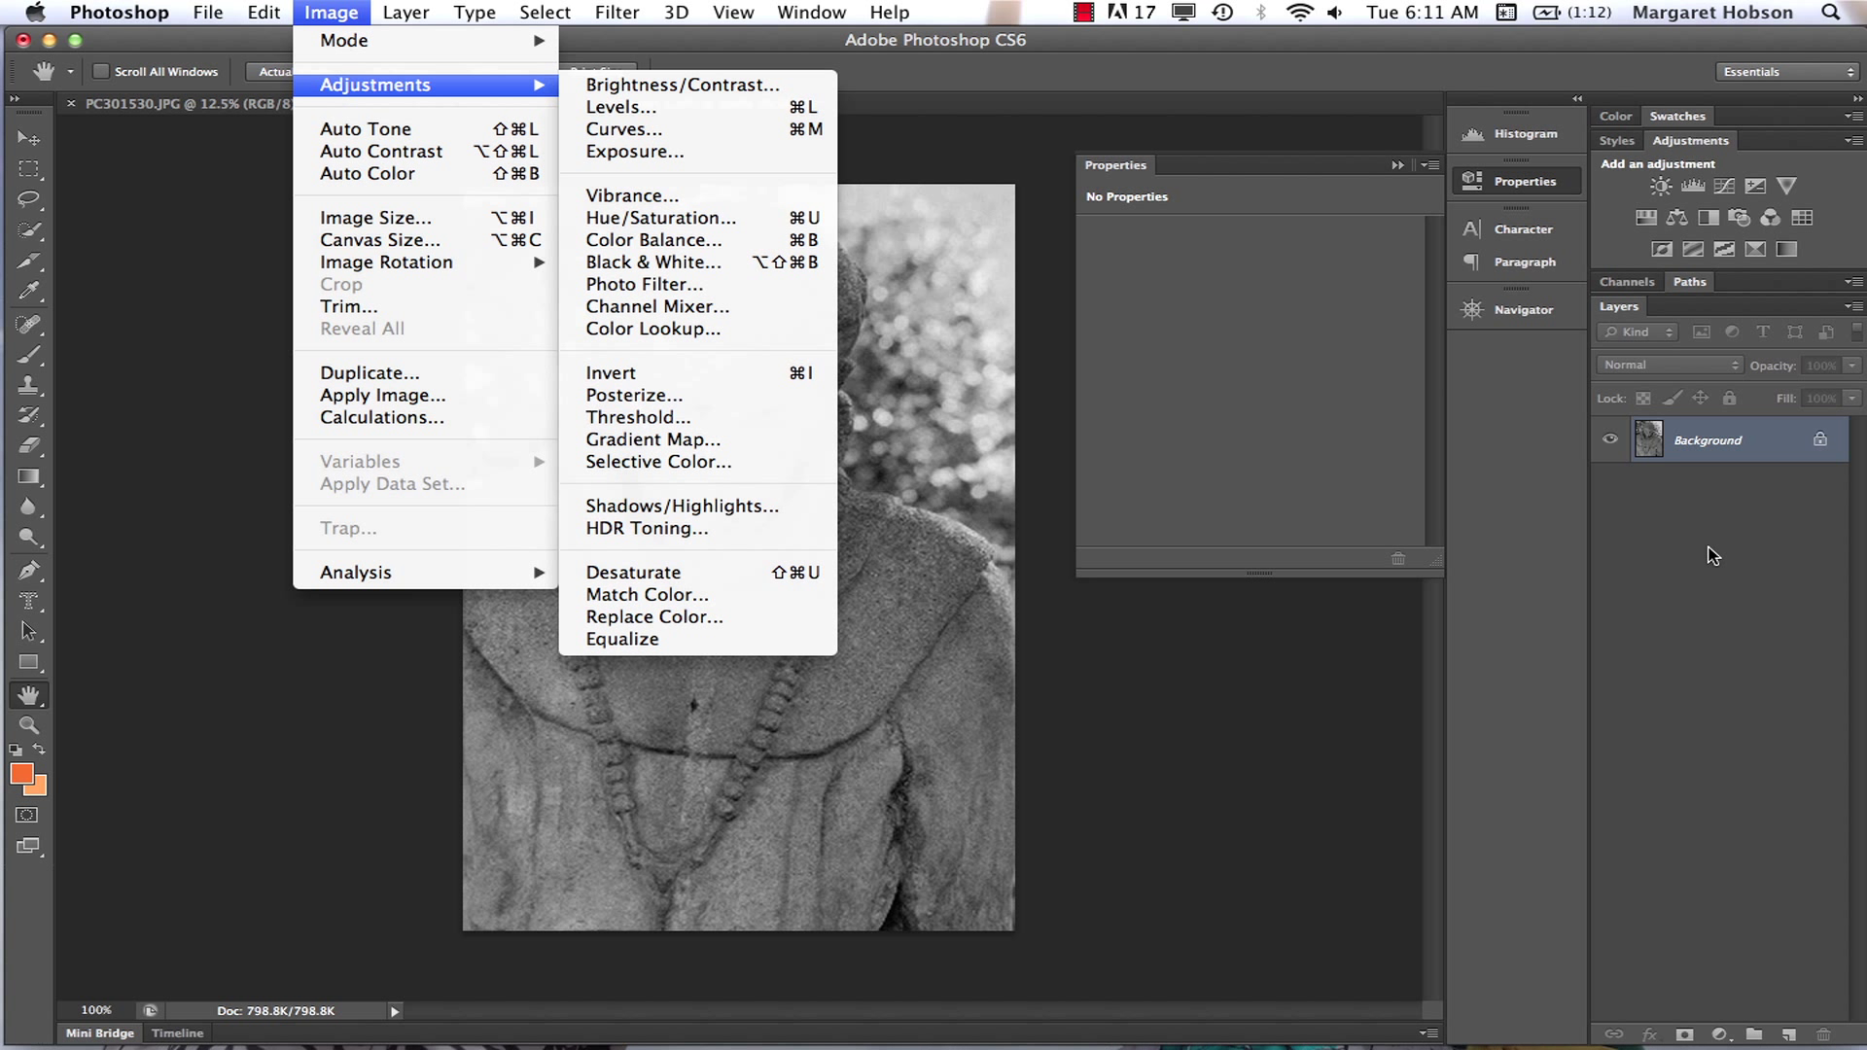
pyautogui.click(163, 321)
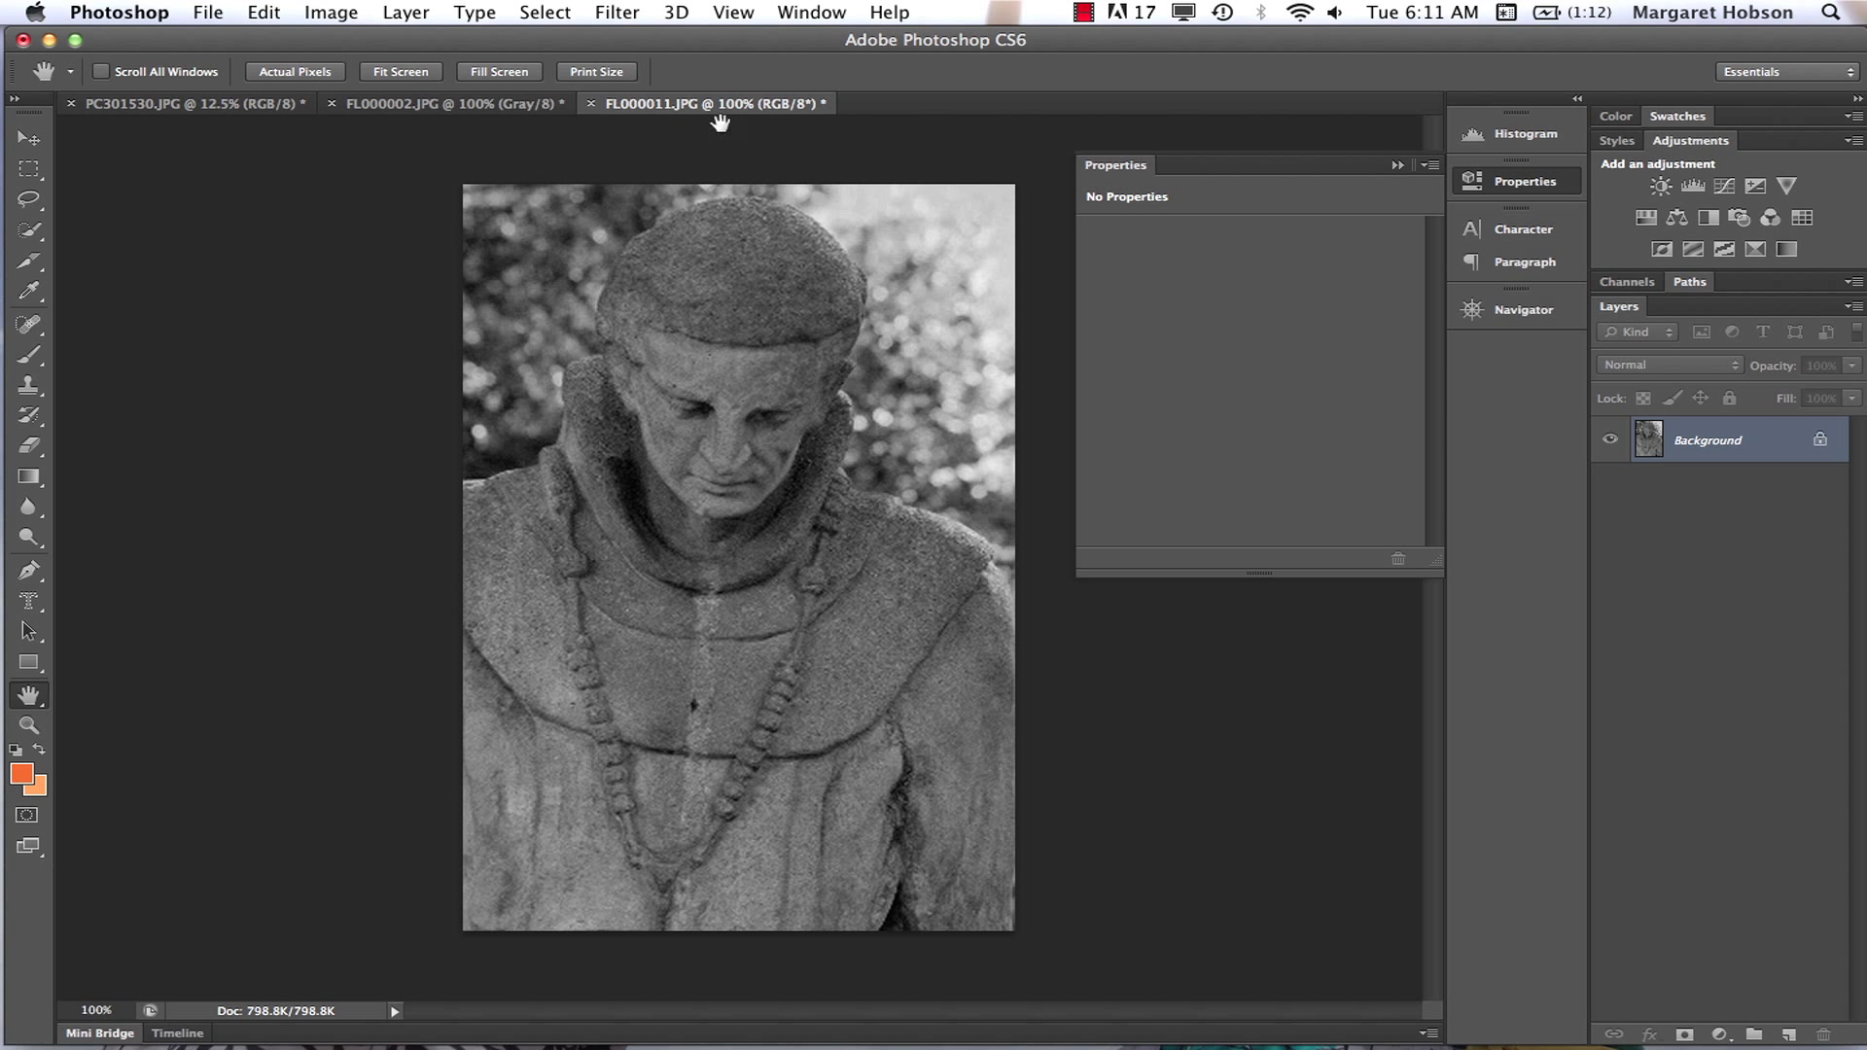